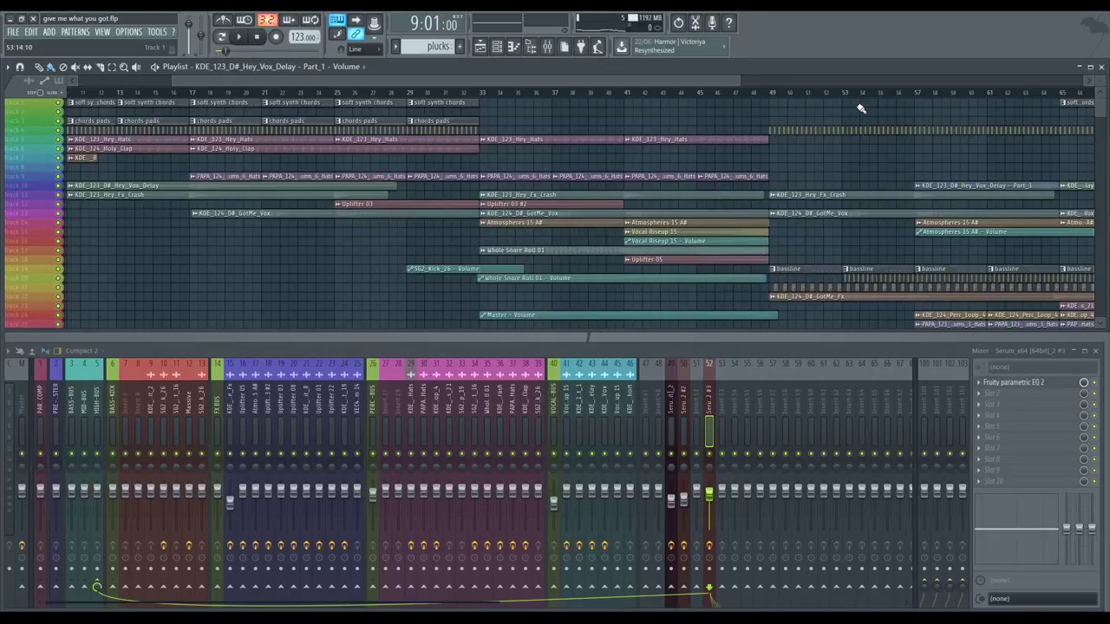
# Look through the mixer inserts and their effect slots from SG2_Kick_26 to the end of the vocal group, then back to the Master.
pyautogui.moveTo(725, 80); pyautogui.dragTo(1075, 74)
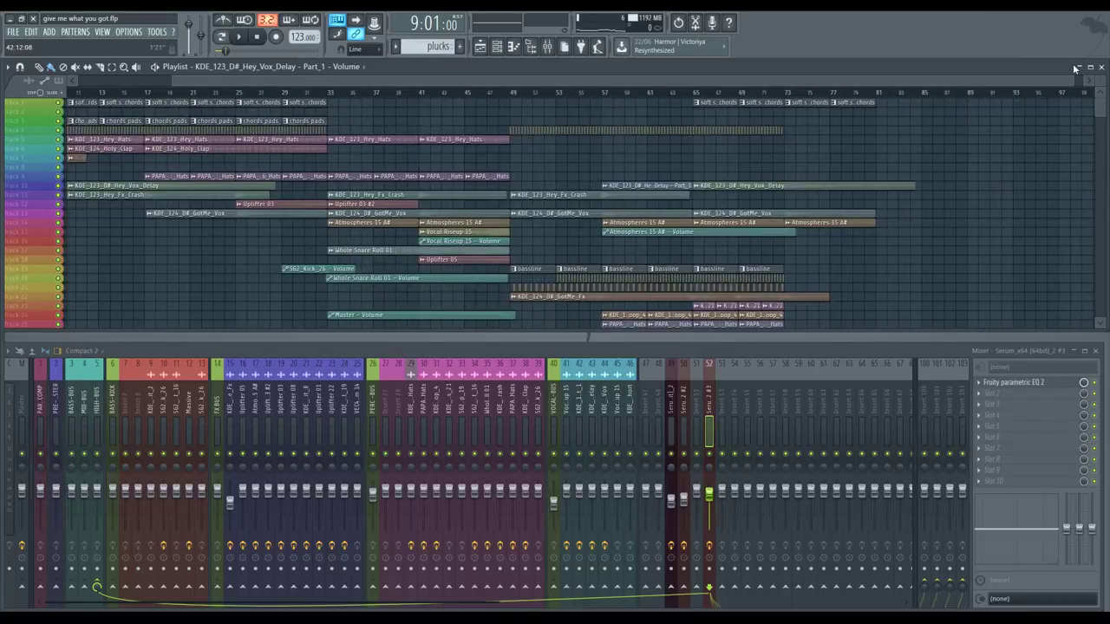
pyautogui.click(160, 395)
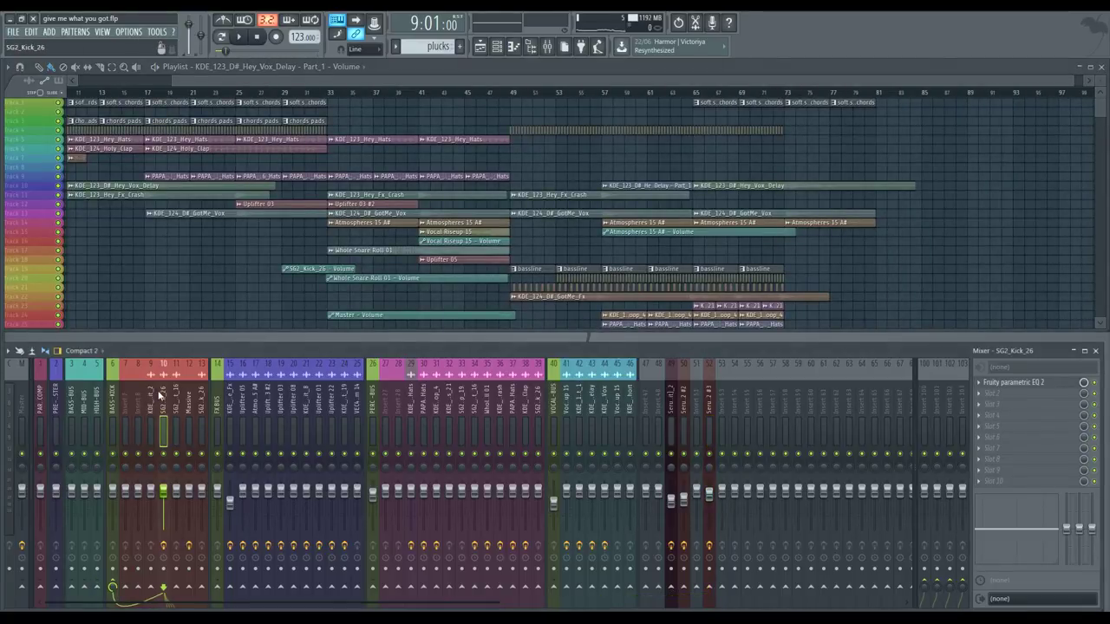
pyautogui.press('Right')
pyautogui.press('Right')
pyautogui.press('Right')
pyautogui.press('Right')
pyautogui.press('Right')
pyautogui.press('Right')
pyautogui.press('Right')
pyautogui.press('Right')
pyautogui.press('Right')
pyautogui.press('Right')
pyautogui.press('Right')
pyautogui.press('Right')
pyautogui.press('Right')
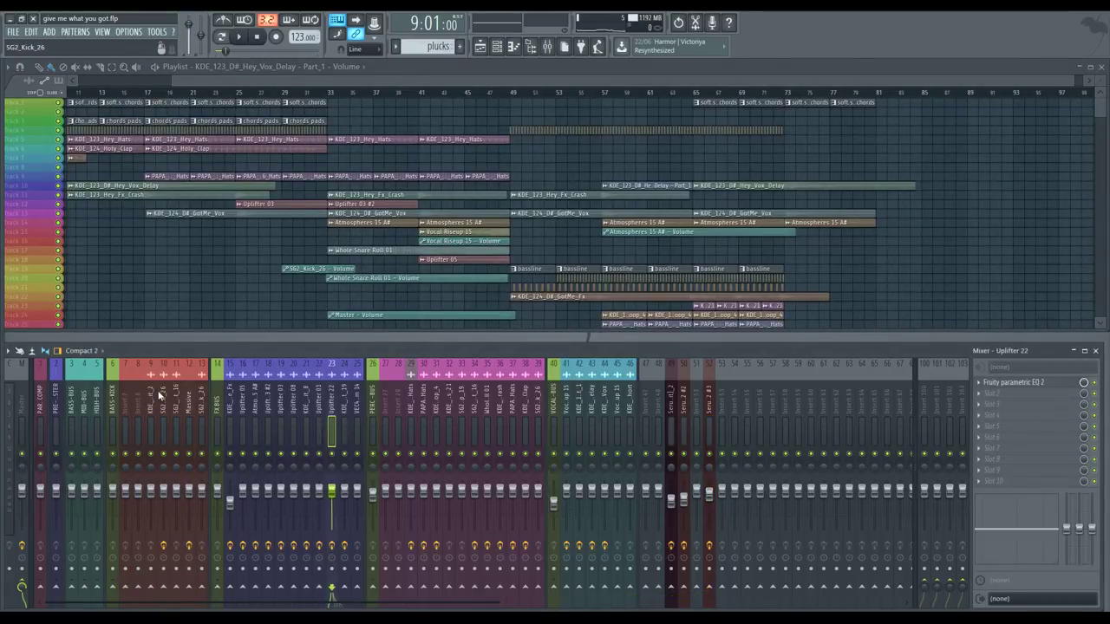
pyautogui.press('Left')
pyautogui.press('Left')
pyautogui.press('Left')
pyautogui.press('Right')
pyautogui.press('Right')
pyautogui.press('Right')
pyautogui.press('Right')
pyautogui.press('Right')
pyautogui.press('Left')
pyautogui.press('Left')
pyautogui.press('Right')
pyautogui.press('Left')
pyautogui.press('Left')
pyautogui.press('Left')
pyautogui.press('Left')
pyautogui.press('Right')
pyautogui.press('Right')
pyautogui.press('Right')
pyautogui.press('Right')
pyautogui.press('Right')
pyautogui.press('Right')
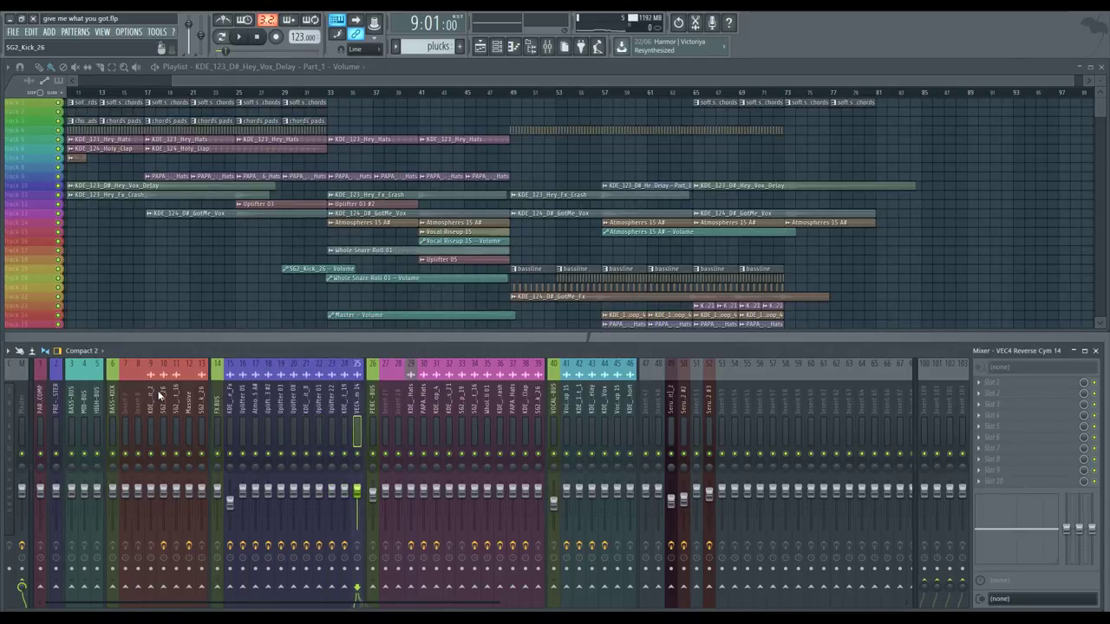
pyautogui.press('Right')
pyautogui.press('Right')
pyautogui.press('Right')
pyautogui.press('Right')
pyautogui.press('Right')
pyautogui.press('Right')
pyautogui.press('Right')
pyautogui.press('Right')
pyautogui.press('Right')
pyautogui.press('Right')
pyautogui.press('Right')
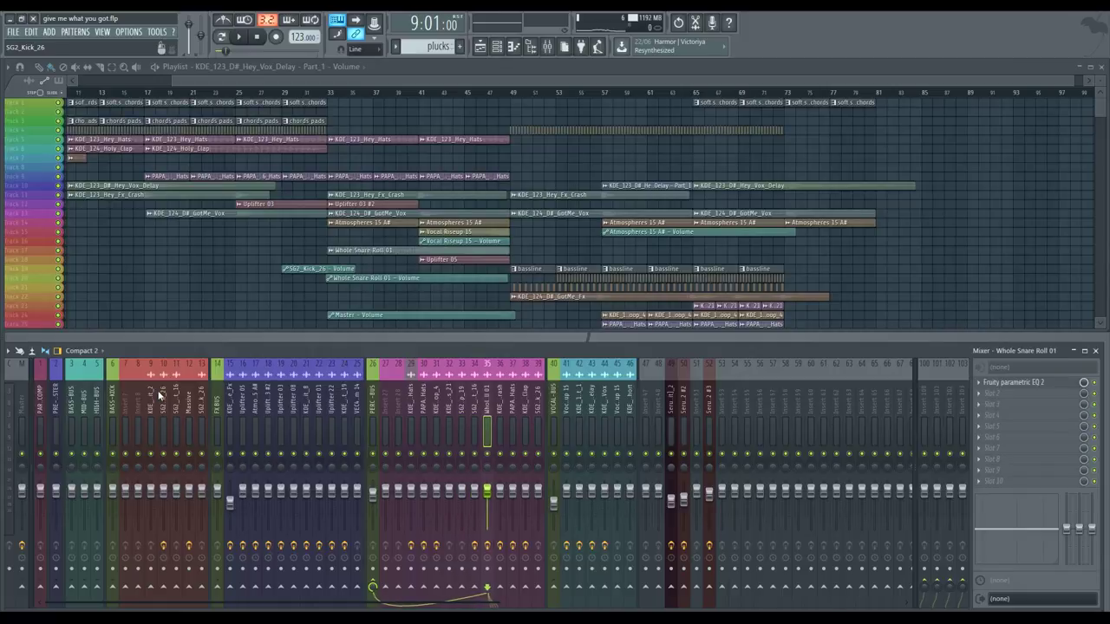
pyautogui.press('Right')
pyautogui.press('Right')
pyautogui.press('Right')
pyautogui.press('Right')
pyautogui.press('Right')
pyautogui.press('Right')
pyautogui.press('Right')
pyautogui.press('Right')
pyautogui.press('Right')
pyautogui.press('Right')
pyautogui.press('Right')
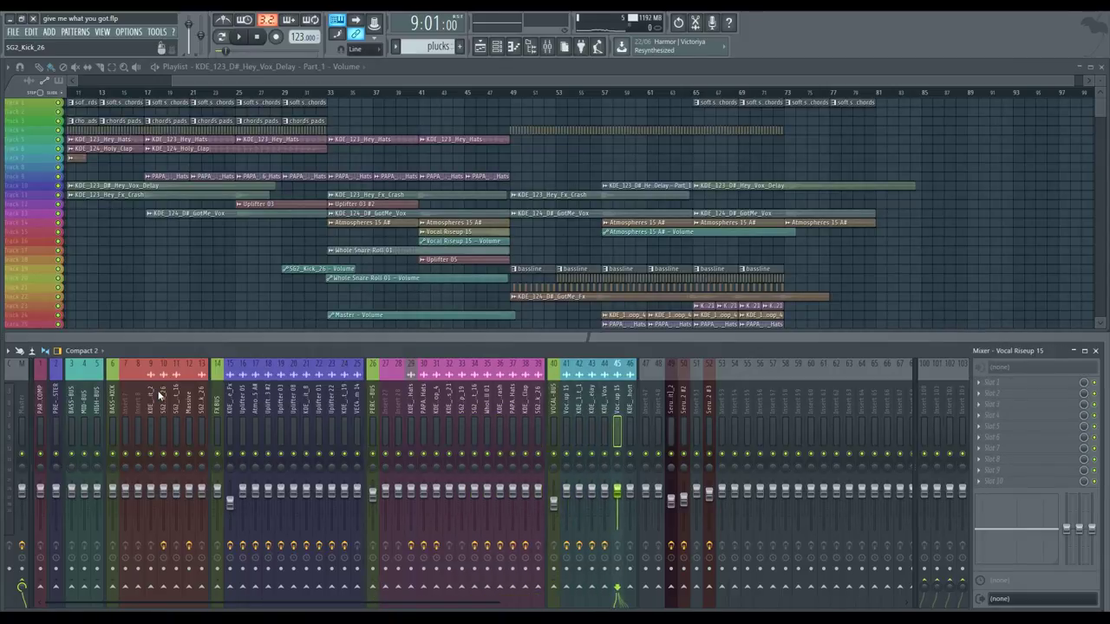
pyautogui.press('Right')
pyautogui.press('Right')
pyautogui.press('Left')
pyautogui.press('Left')
pyautogui.press('Left')
pyautogui.press('Left')
pyautogui.press('Left')
pyautogui.press('Left')
pyautogui.press('Left')
pyautogui.press('Left')
pyautogui.press('Left')
pyautogui.press('Left')
pyautogui.press('Left')
pyautogui.press('Left')
pyautogui.press('Left')
pyautogui.press('Left')
pyautogui.press('Left')
pyautogui.press('Left')
pyautogui.press('Left')
pyautogui.press('Left')
pyautogui.press('Left')
pyautogui.press('Left')
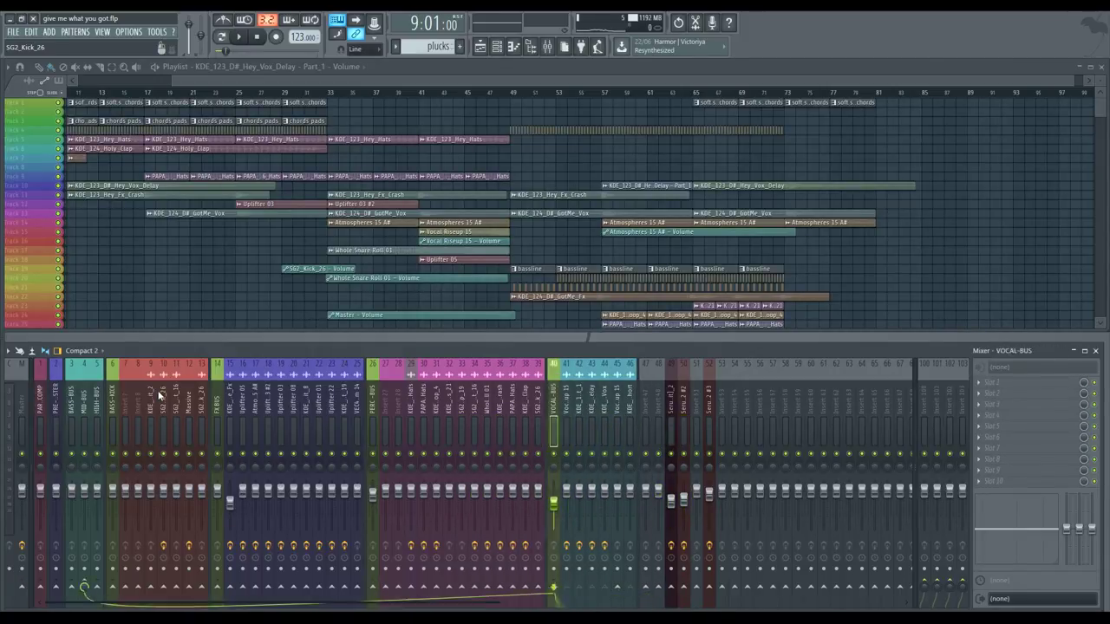
pyautogui.press('Left')
pyautogui.press('Left')
pyautogui.press('Left')
pyautogui.press('Left')
pyautogui.press('Left')
pyautogui.press('Left')
pyautogui.press('Left')
pyautogui.press('Left')
pyautogui.press('Left')
pyautogui.press('Left')
pyautogui.press('Left')
pyautogui.press('Left')
pyautogui.press('Left')
pyautogui.press('Left')
pyautogui.press('Left')
pyautogui.press('Left')
pyautogui.press('Left')
pyautogui.press('Left')
pyautogui.press('Left')
pyautogui.press('Left')
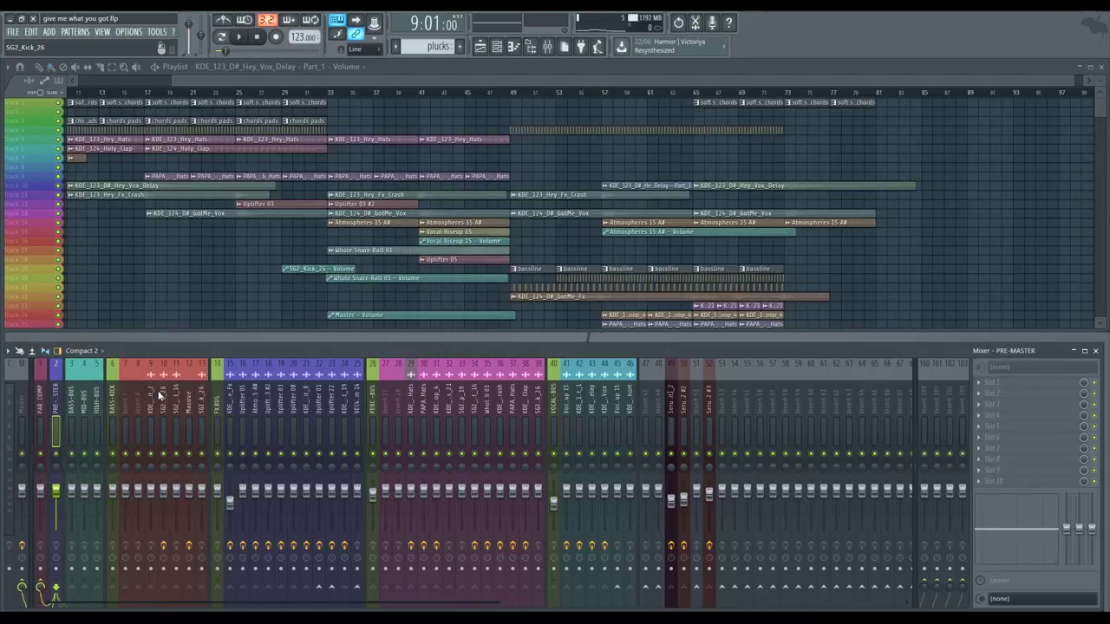
pyautogui.press('Left')
# Open and minimize the Wave Candy analyser on the Master, then play the song from bar 46 and stop it.
pyautogui.click(1037, 470)
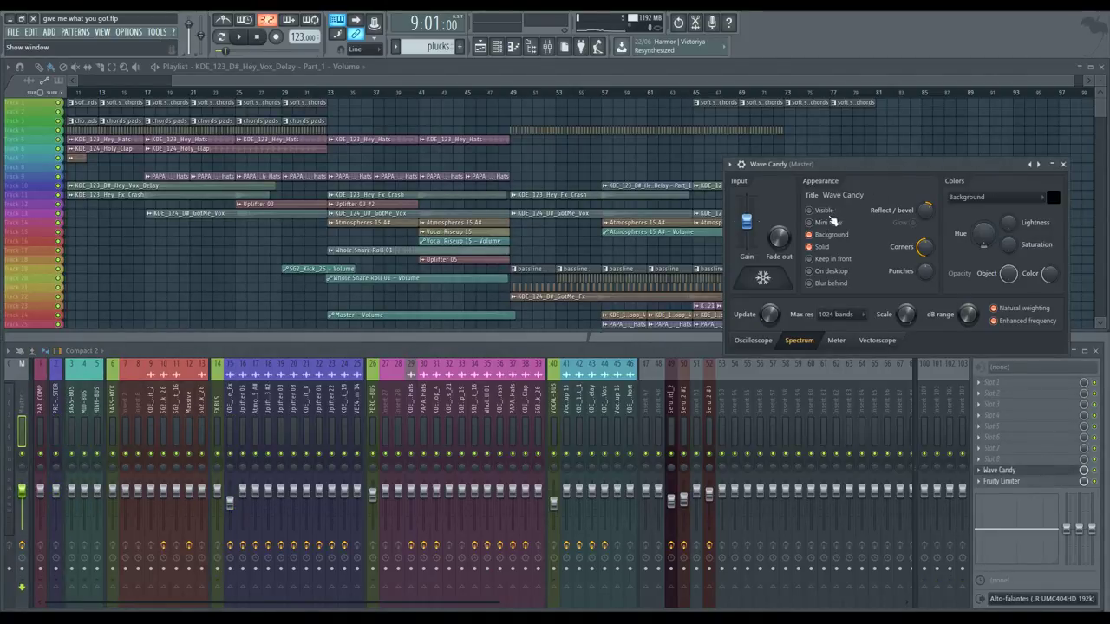
pyautogui.click(1052, 164)
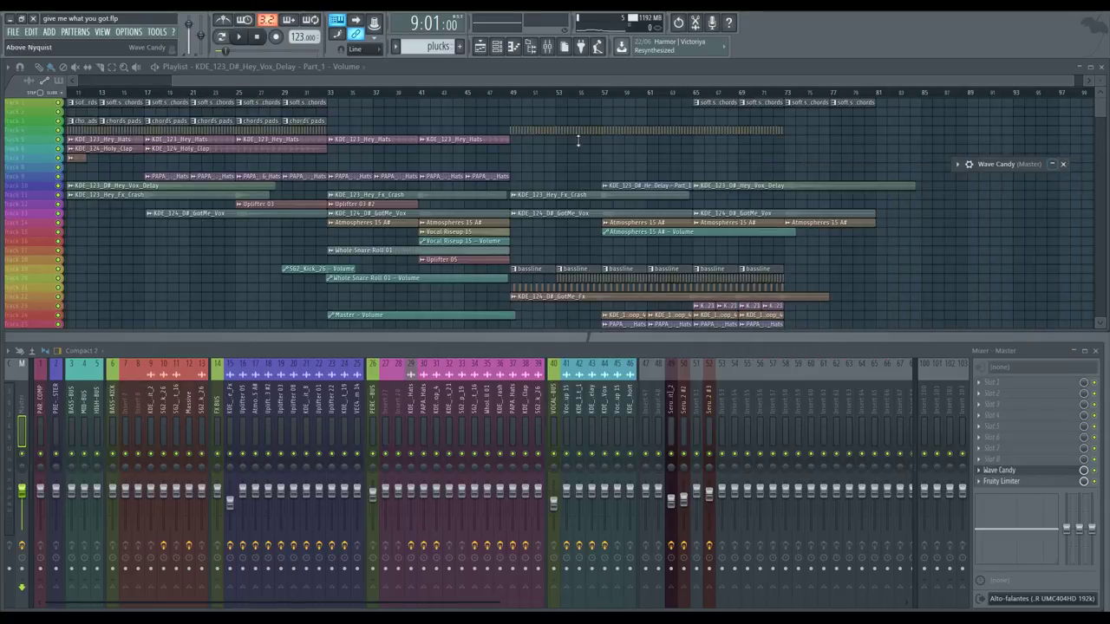
pyautogui.click(476, 92)
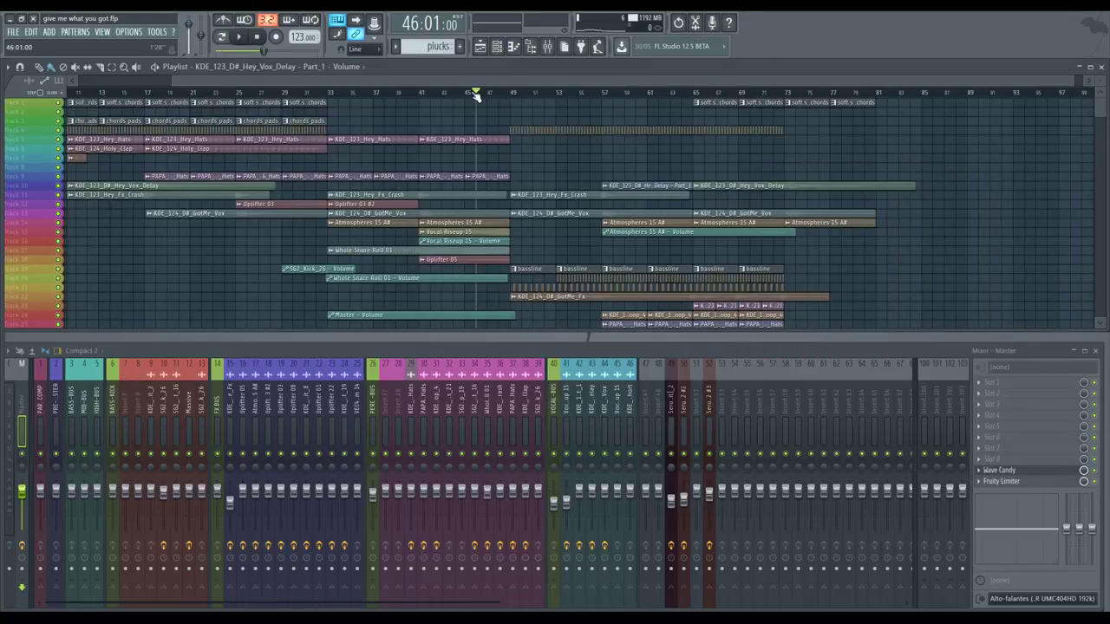
pyautogui.press('space')
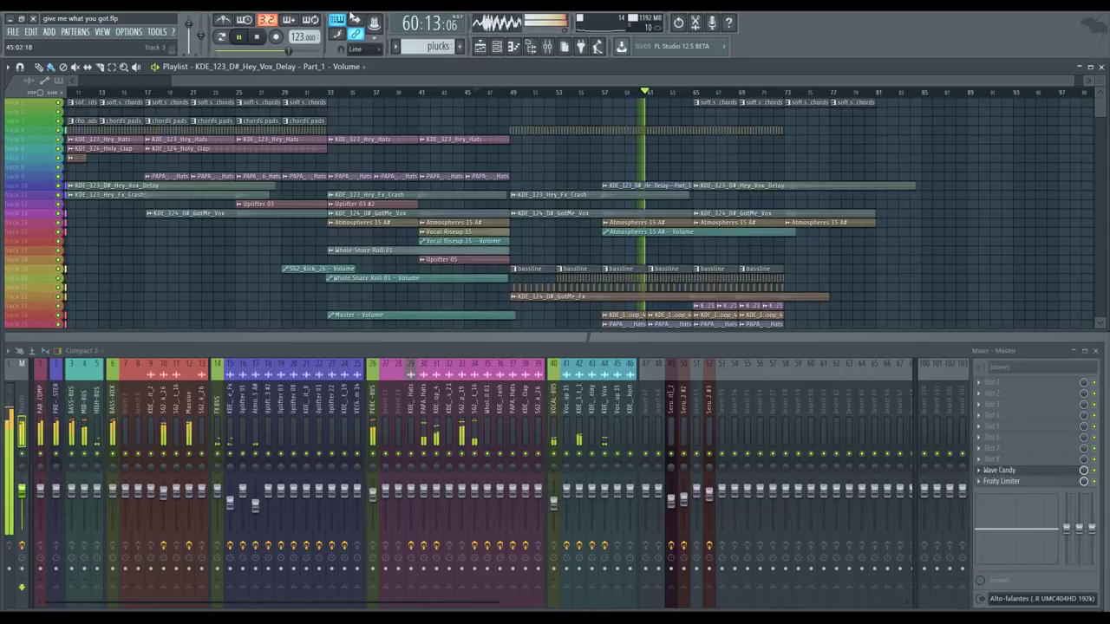
pyautogui.click(258, 37)
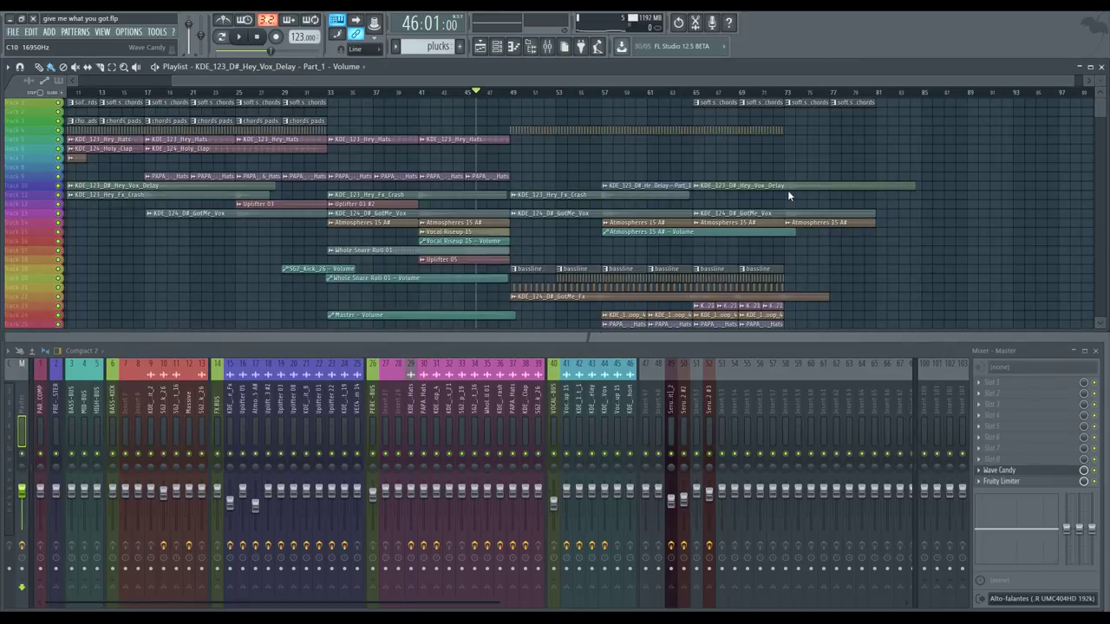
# Place the playback position at bar 49 and inspect the BASS-KICK, FX BUS and PERC-BUS mixer tracks.
pyautogui.click(513, 96)
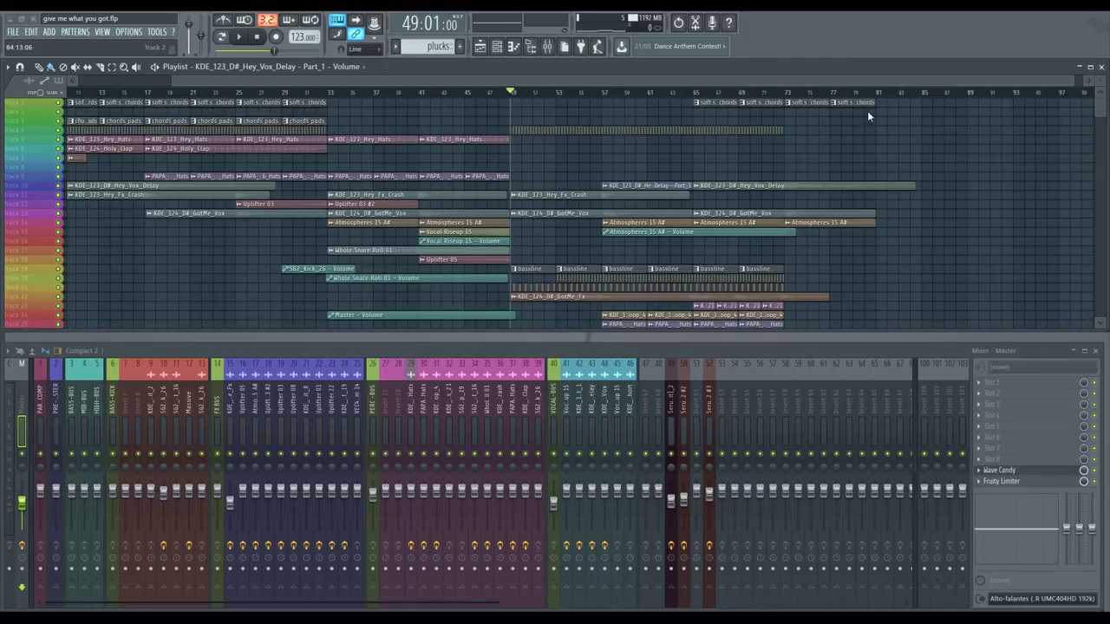
pyautogui.moveTo(759, 78); pyautogui.dragTo(665, 74)
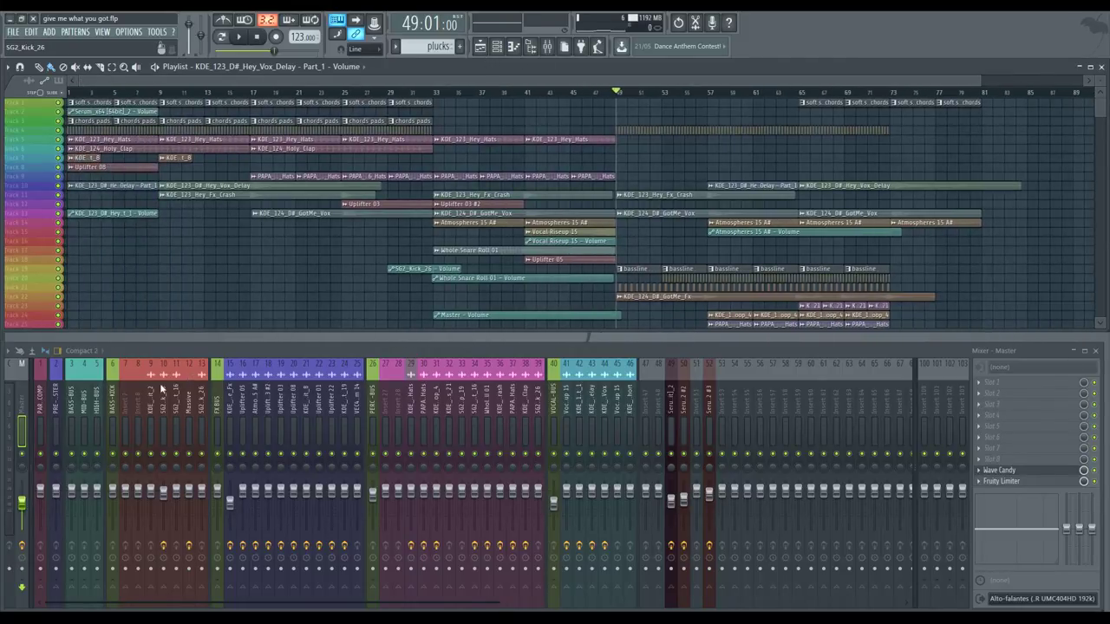
pyautogui.click(113, 403)
pyautogui.click(216, 412)
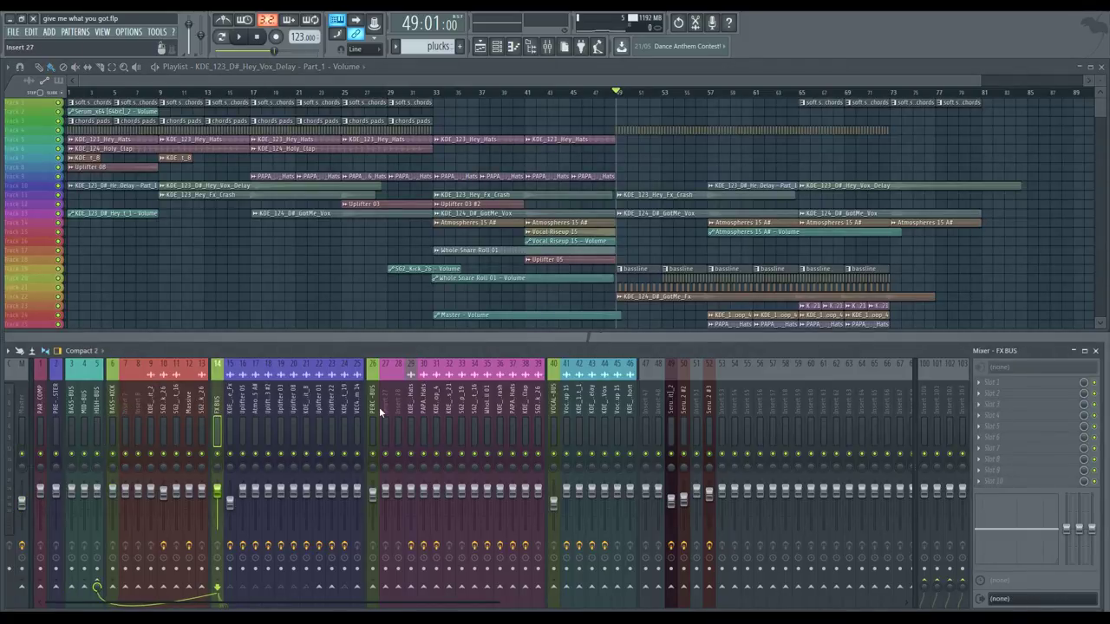
pyautogui.click(377, 404)
pyautogui.click(217, 405)
pyautogui.click(113, 404)
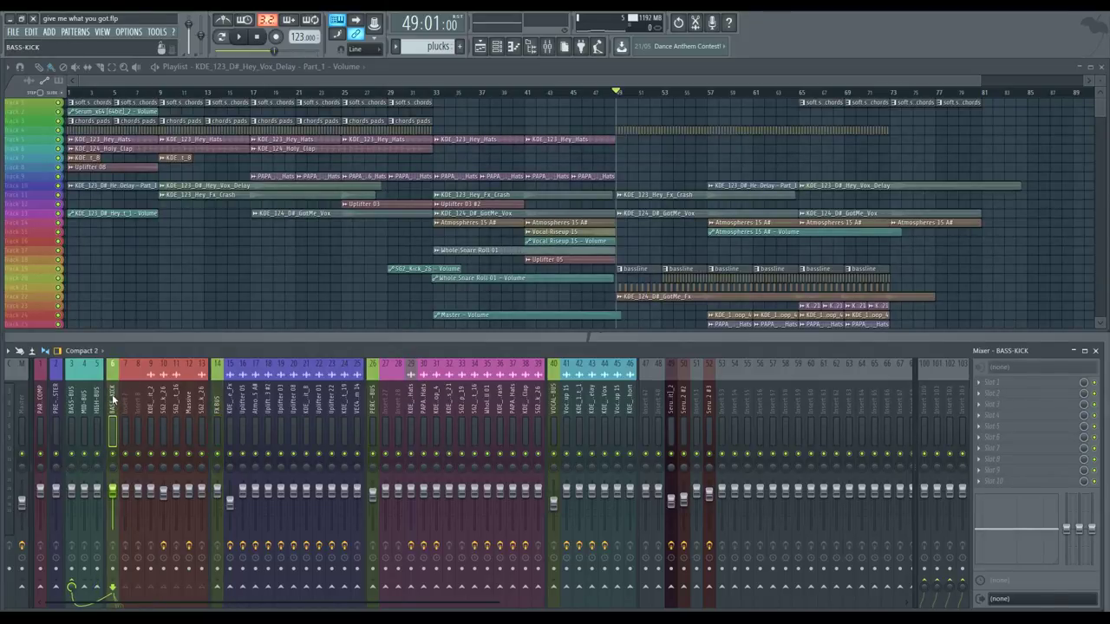
# Add Wave Candy to the FX BUS track, close its settings window and play briefly from bar 49.
pyautogui.click(217, 406)
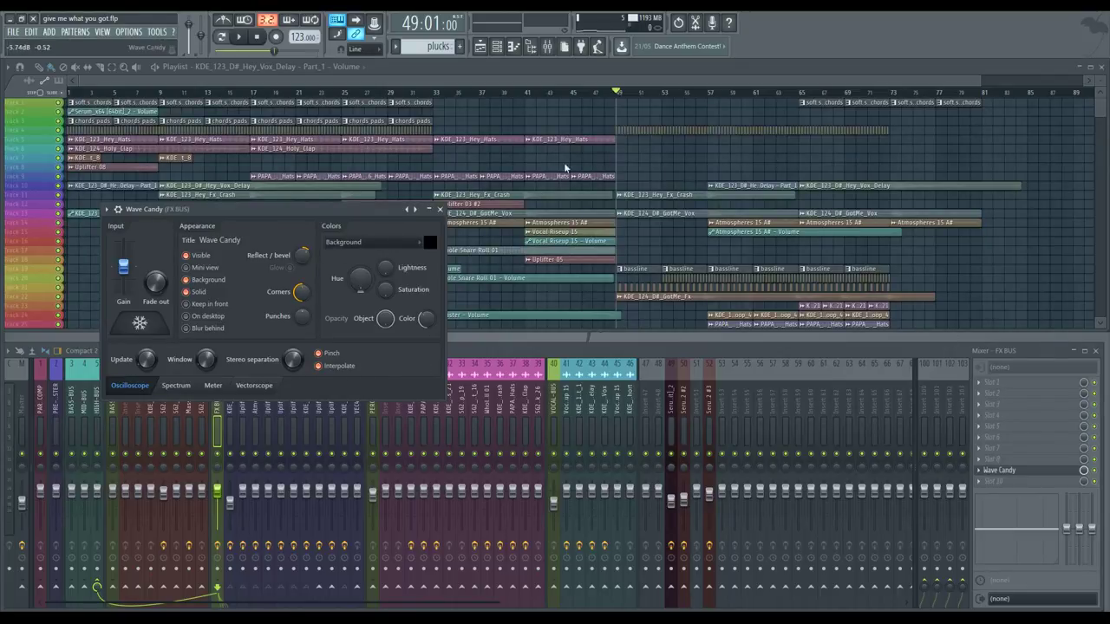
pyautogui.click(439, 210)
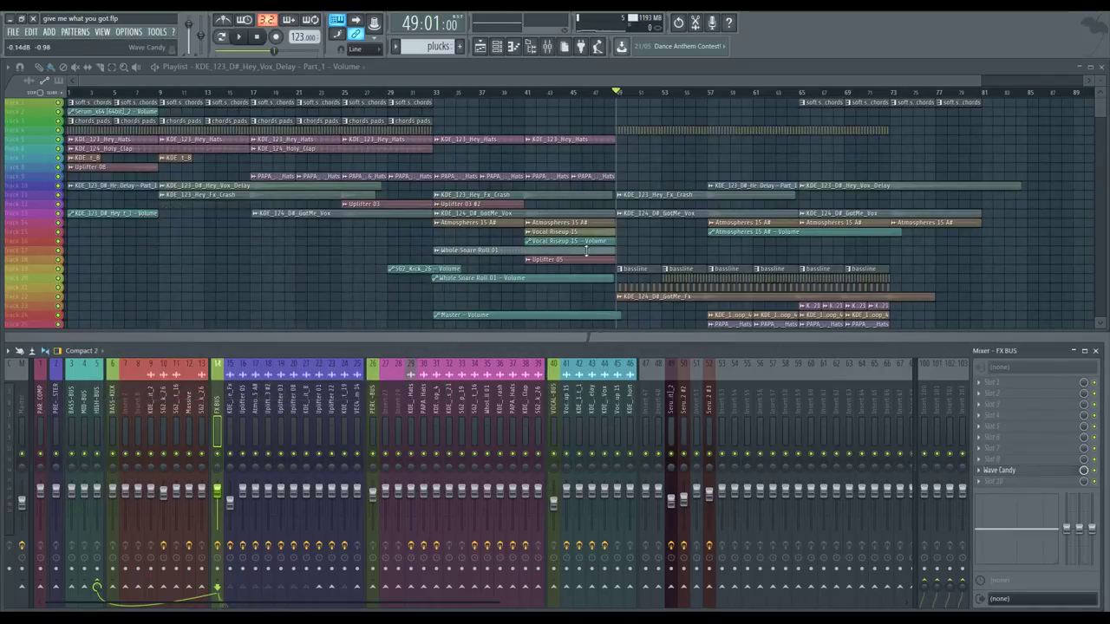
pyautogui.press('space')
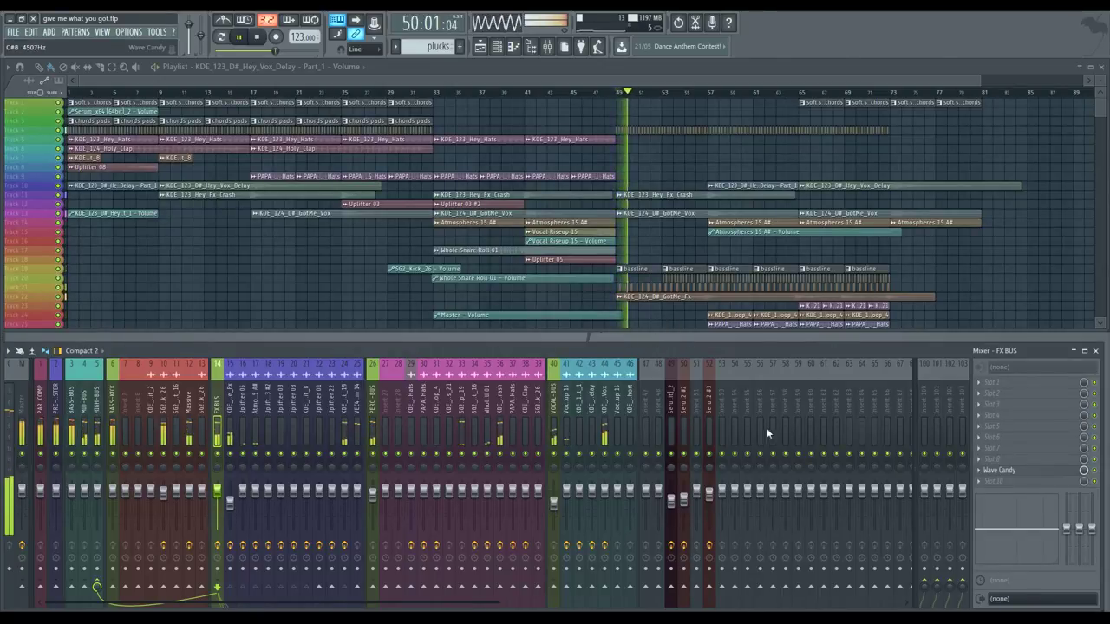
pyautogui.press('space')
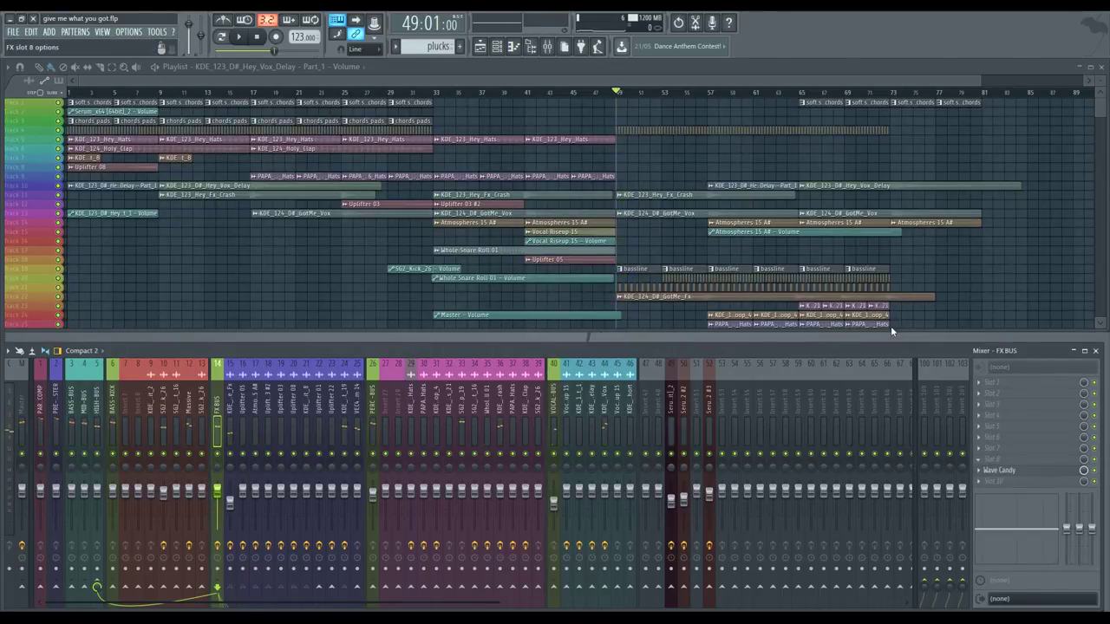
# Check that the FX BUS Wave Candy is in Spectrum mode, then play the section from bar 49 and stop it.
pyautogui.click(1040, 473)
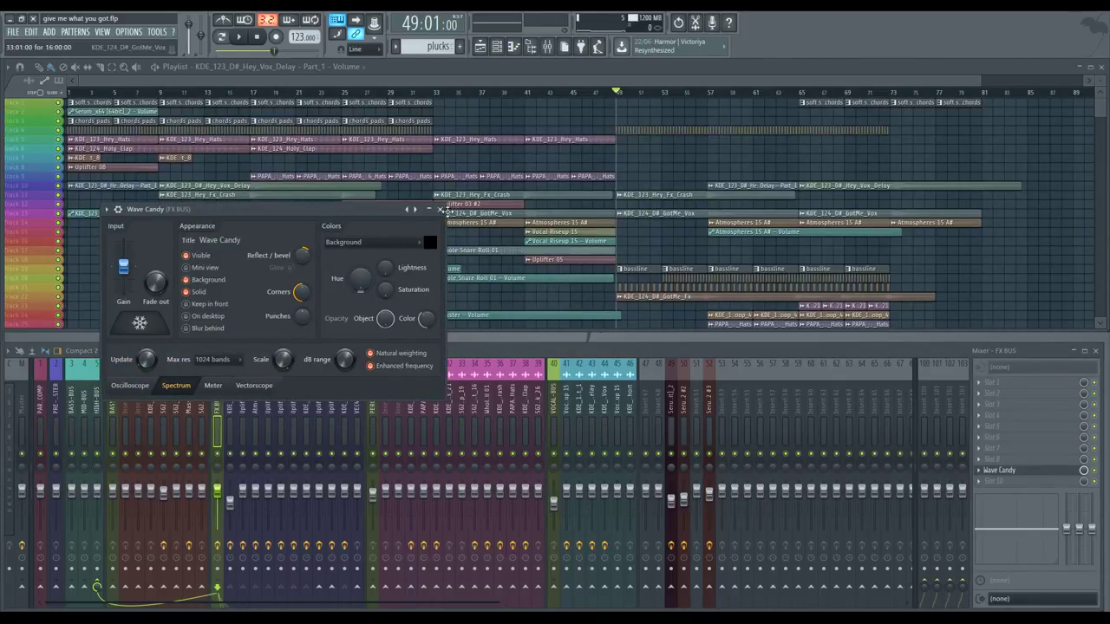
pyautogui.click(440, 209)
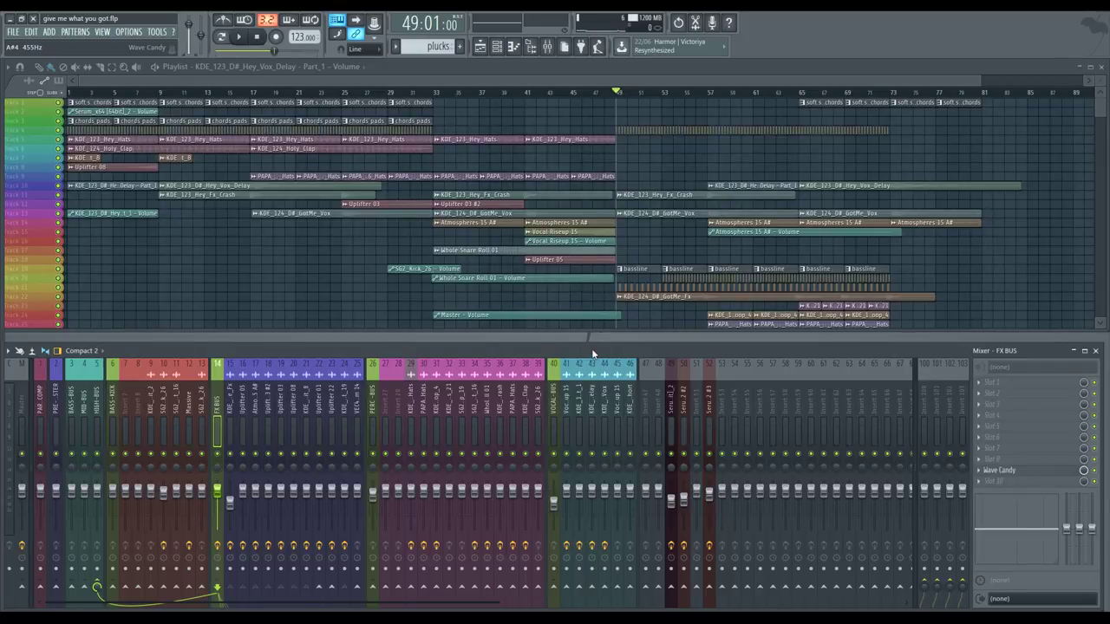
pyautogui.press('space')
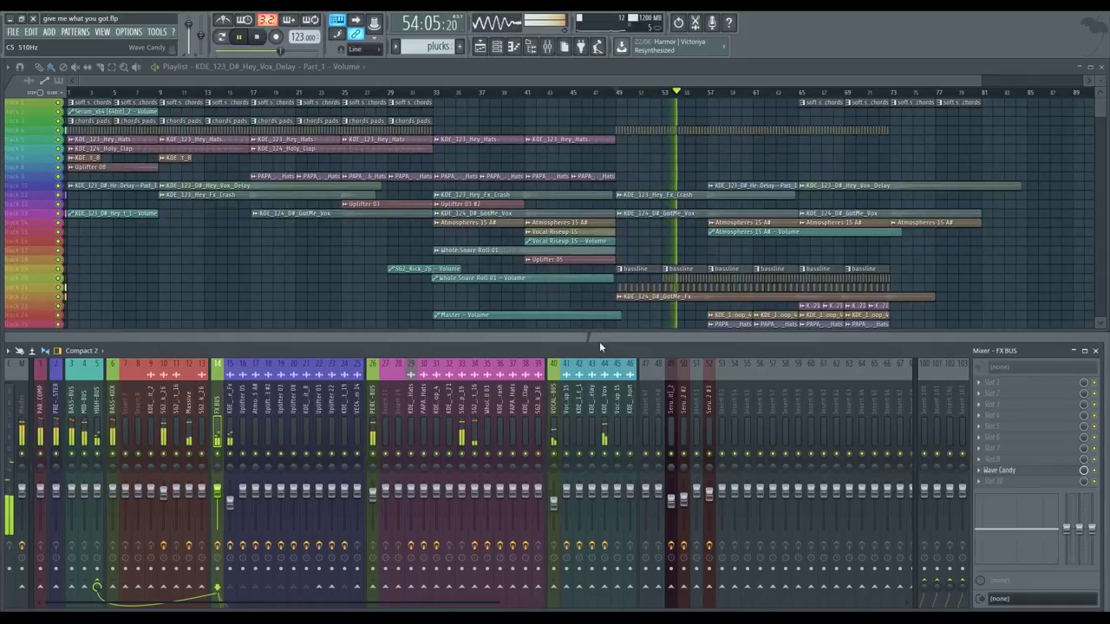
pyautogui.press('space')
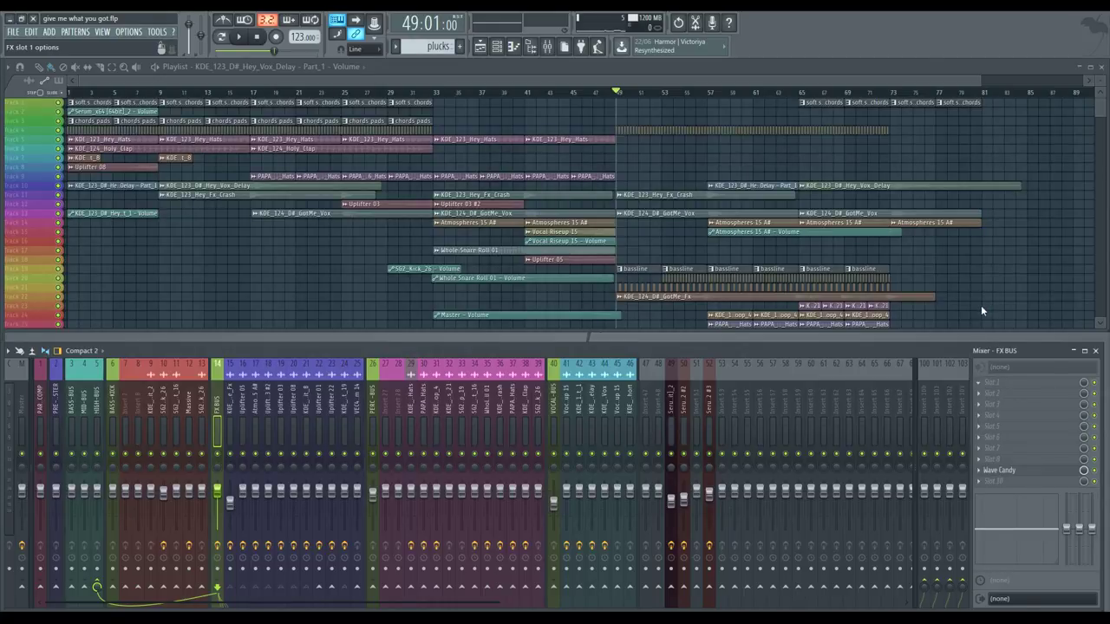
# Load Maximus on the FX BUS track, enlarge and reposition its window, and set its display to bands.
pyautogui.moveTo(365, 211); pyautogui.dragTo(466, 115)
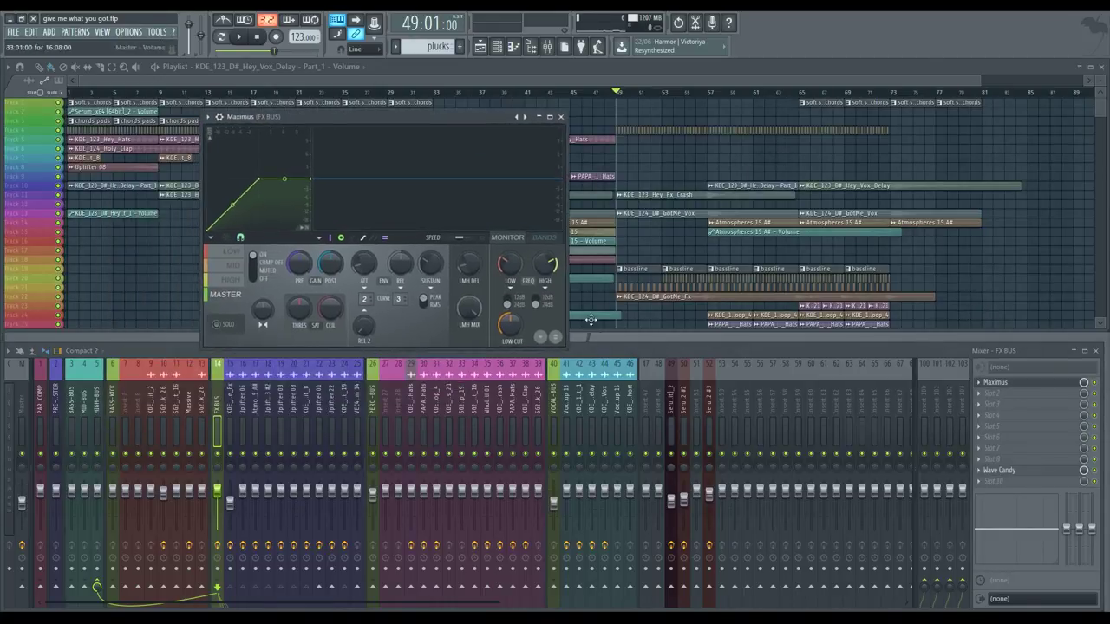
pyautogui.moveTo(572, 350); pyautogui.dragTo(741, 468)
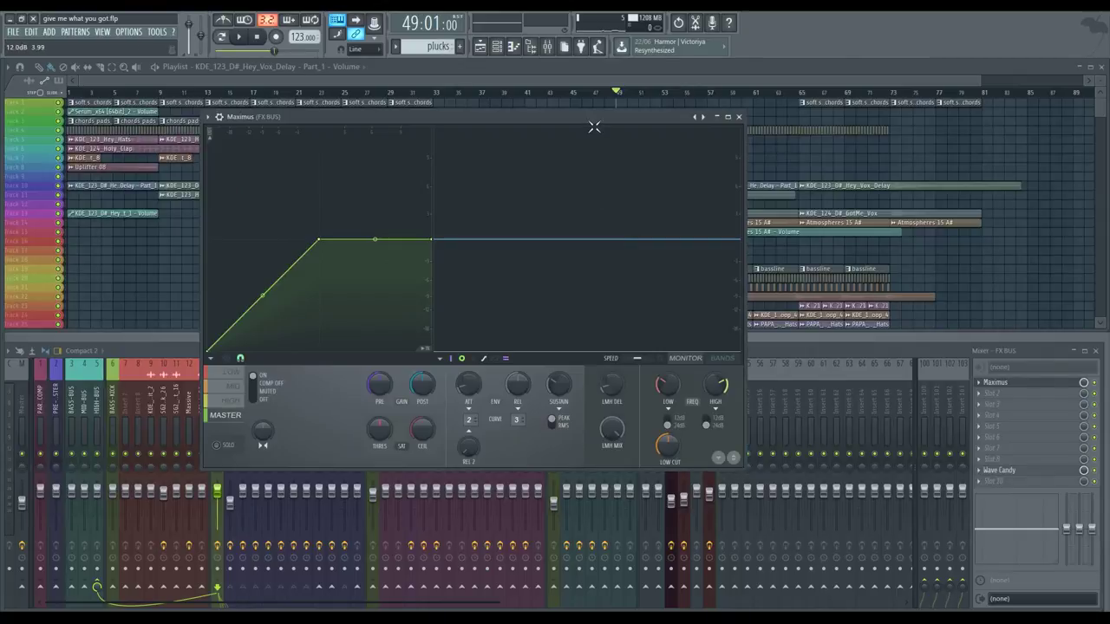
pyautogui.moveTo(595, 120); pyautogui.dragTo(772, 151)
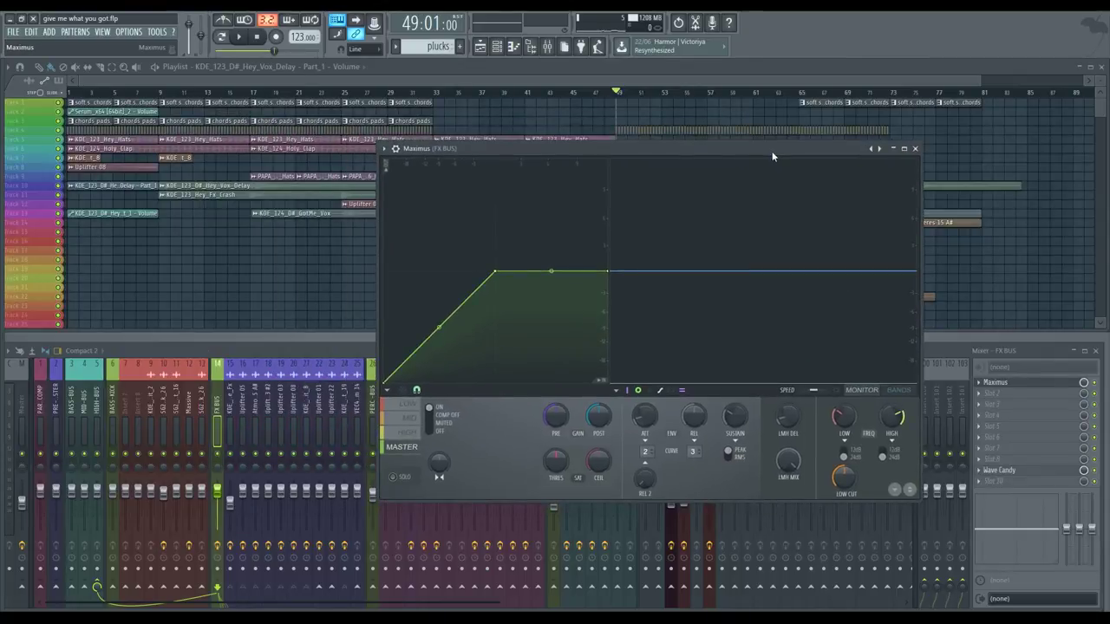
pyautogui.click(898, 391)
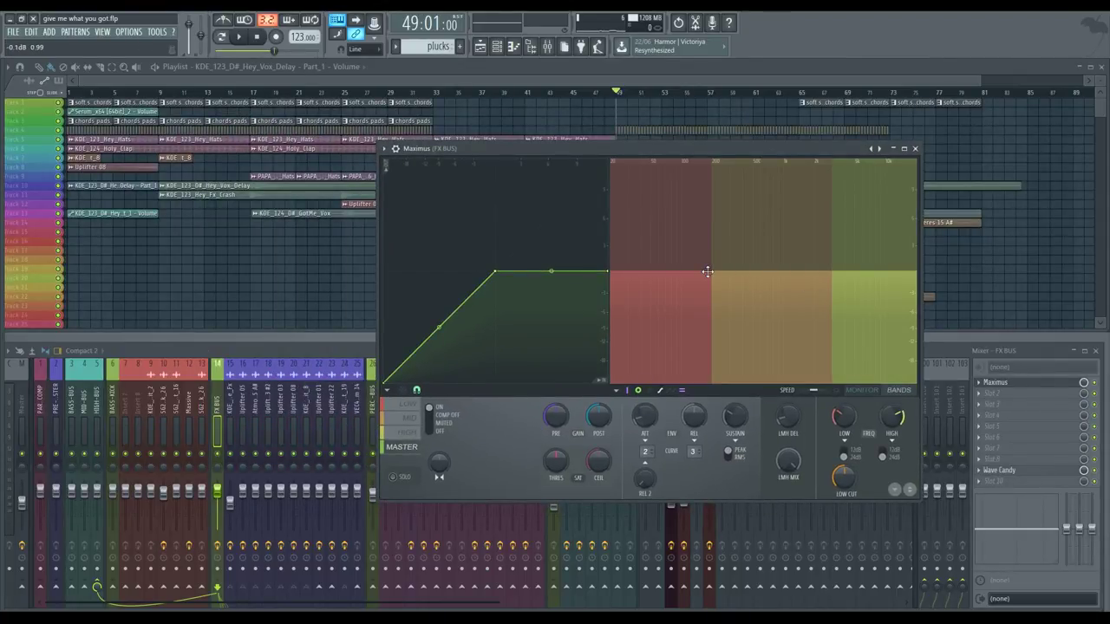
# Raise the Maximus low band's upper crossover to about 588 Hz and compare the monitor and bands displays during playback.
pyautogui.moveTo(707, 272); pyautogui.dragTo(758, 272)
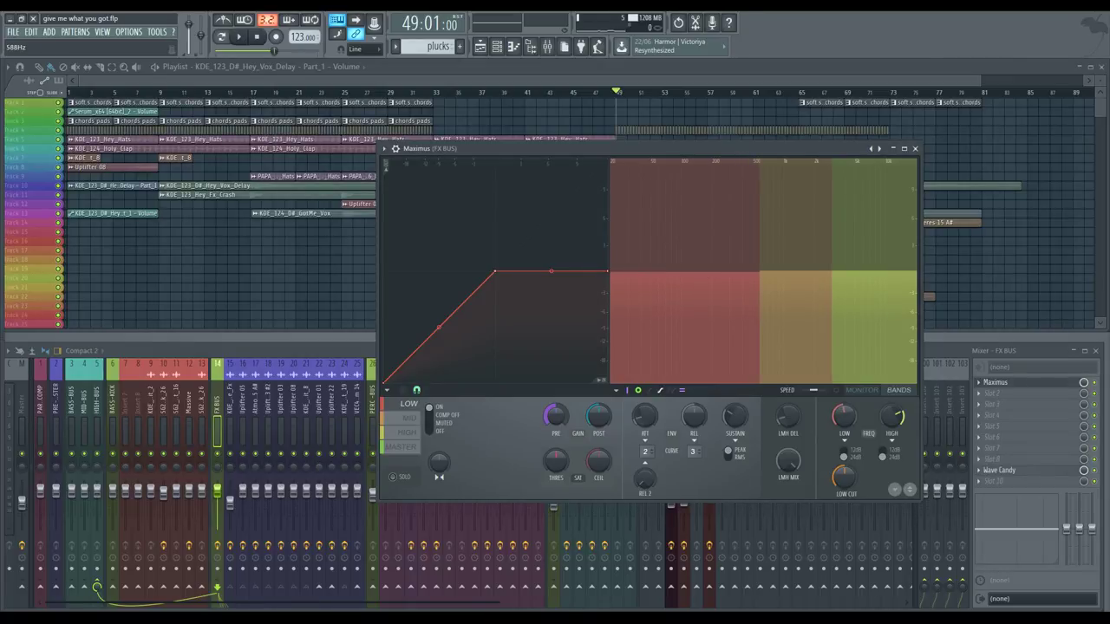
pyautogui.press('space')
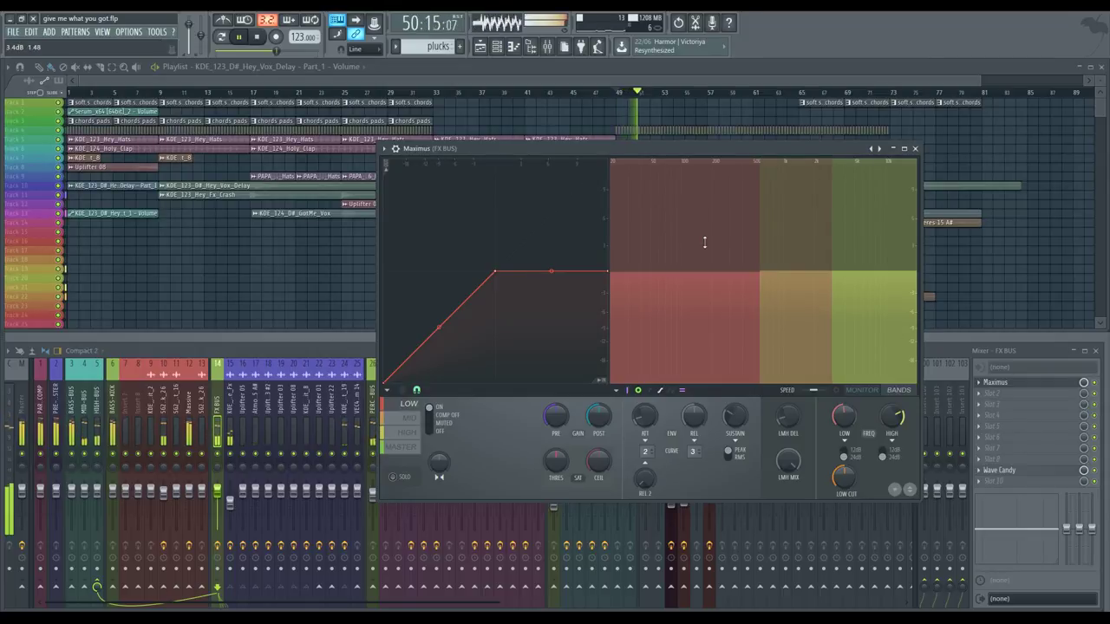
pyautogui.click(857, 391)
pyautogui.click(906, 391)
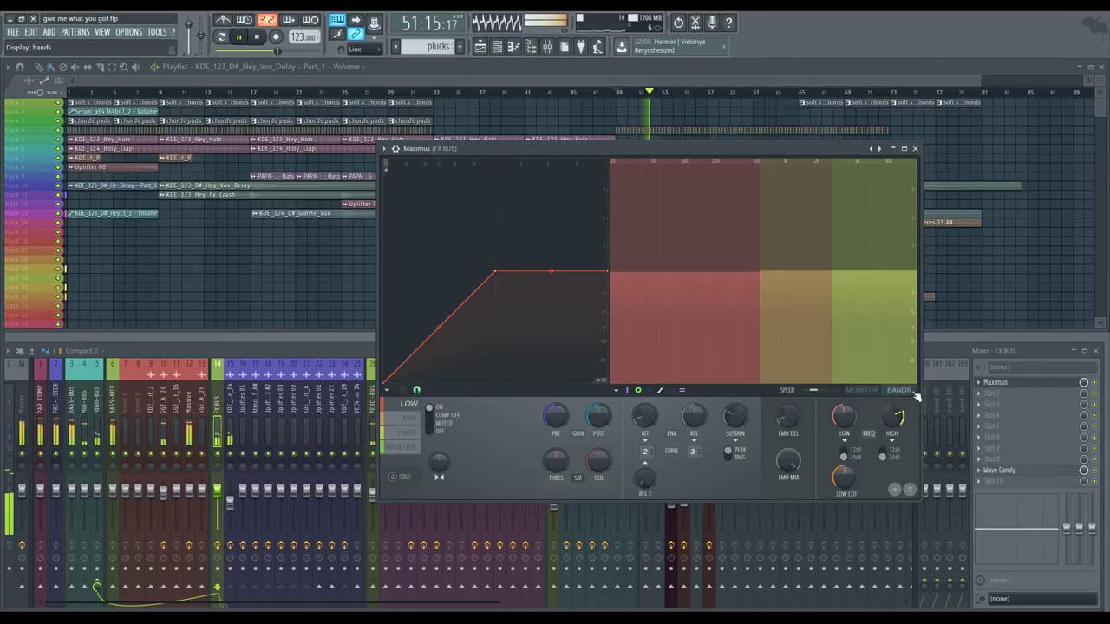
# Show the output spectrogram in the FX BUS Maximus, set the low band's crossover just above 500 Hz and pull its level fully down.
pyautogui.click(837, 391)
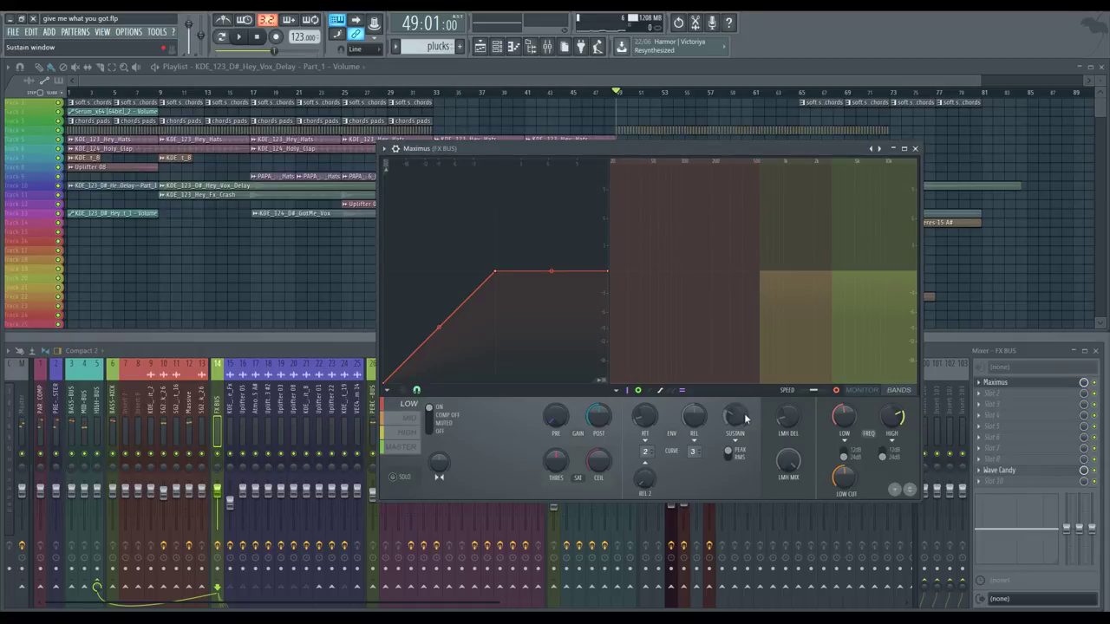
pyautogui.moveTo(729, 378); pyautogui.dragTo(681, 271)
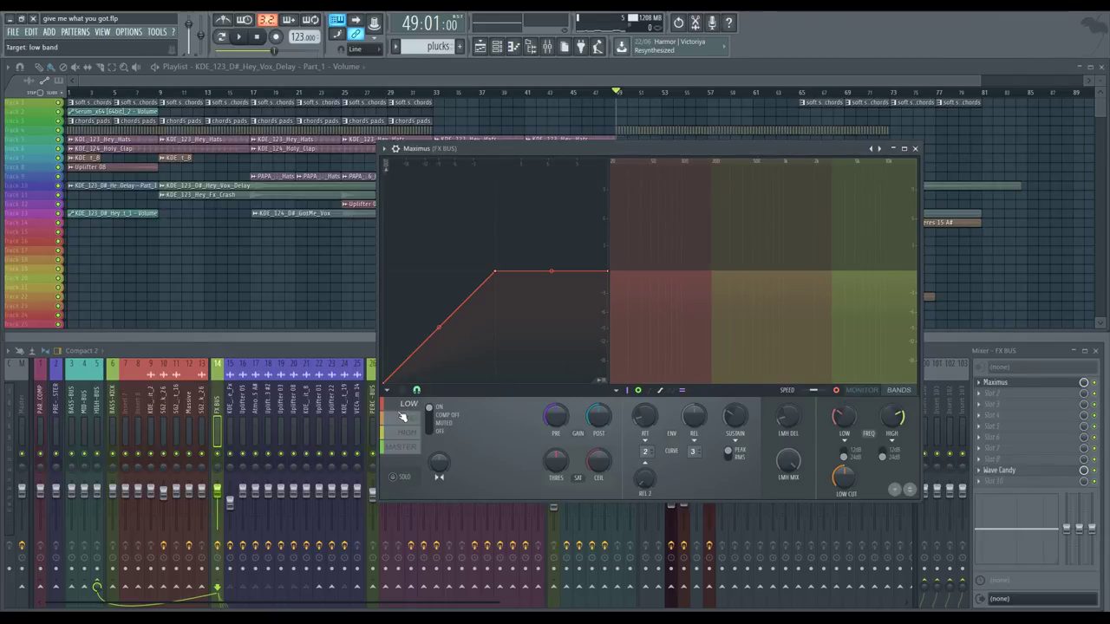
pyautogui.moveTo(711, 270); pyautogui.dragTo(752, 271)
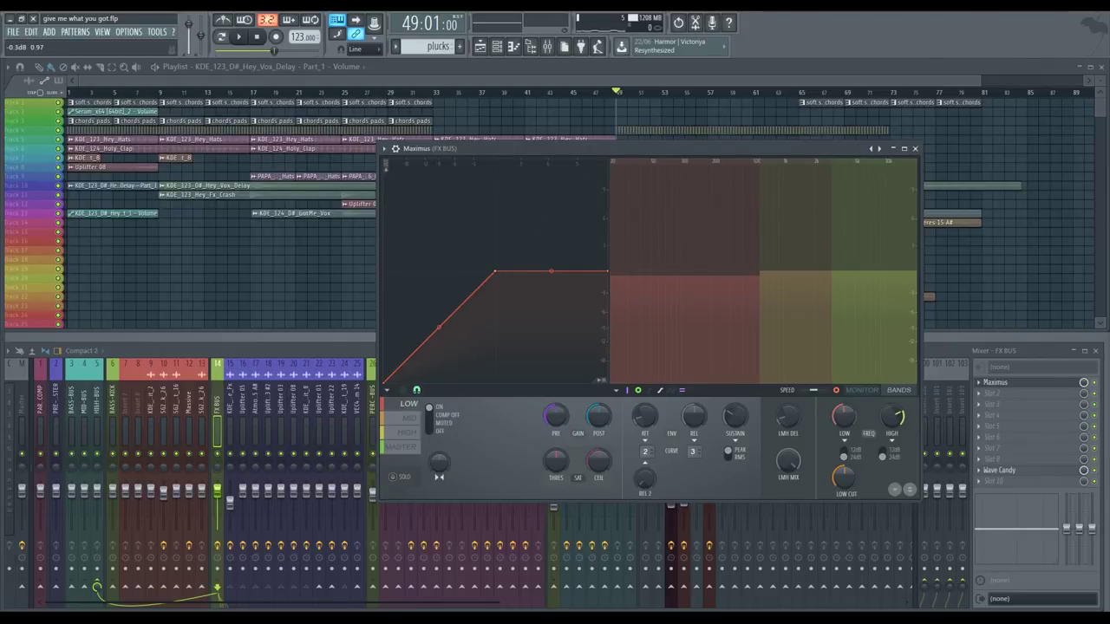
pyautogui.moveTo(701, 286); pyautogui.dragTo(700, 355)
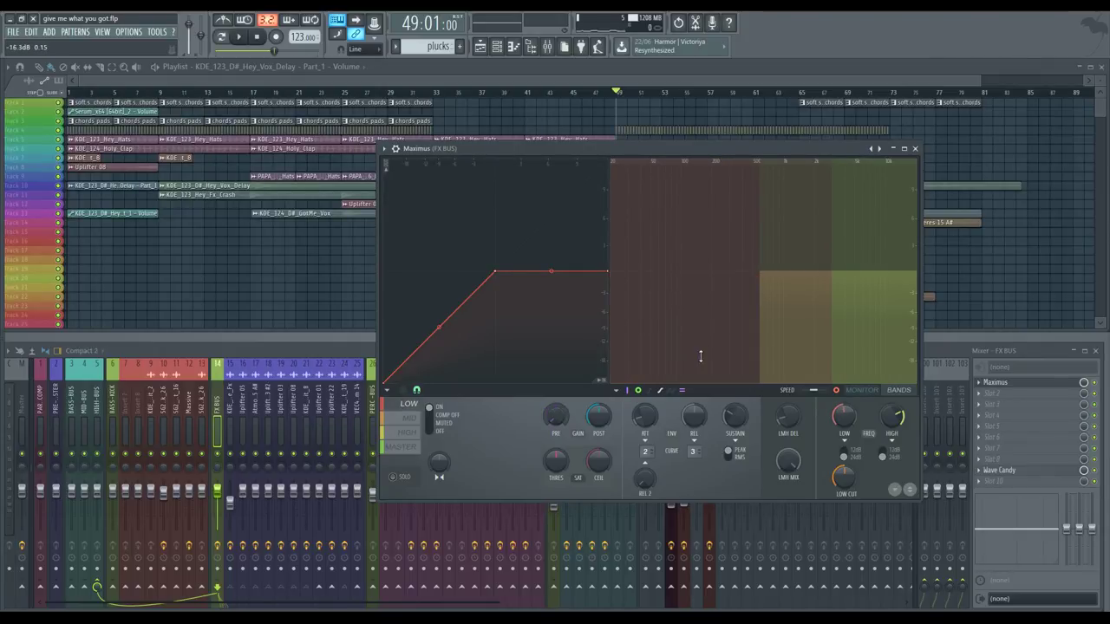
# Check the FX BUS Wave Candy settings, play from bar 49 with Maximus moved out of the way, stop playback and close Maximus.
pyautogui.click(218, 399)
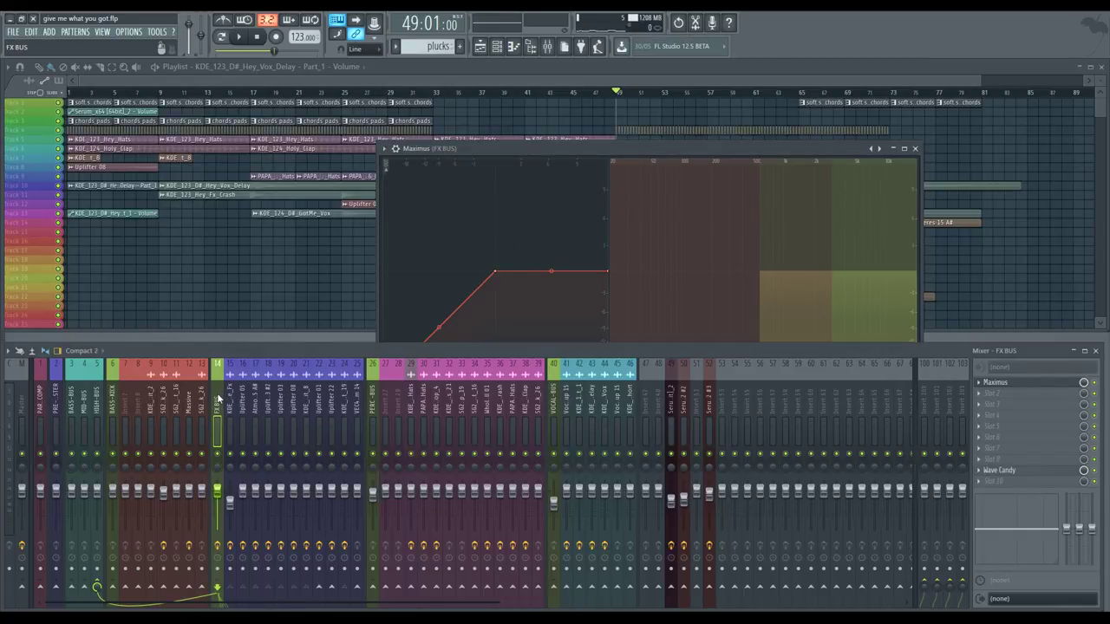
pyautogui.click(1001, 470)
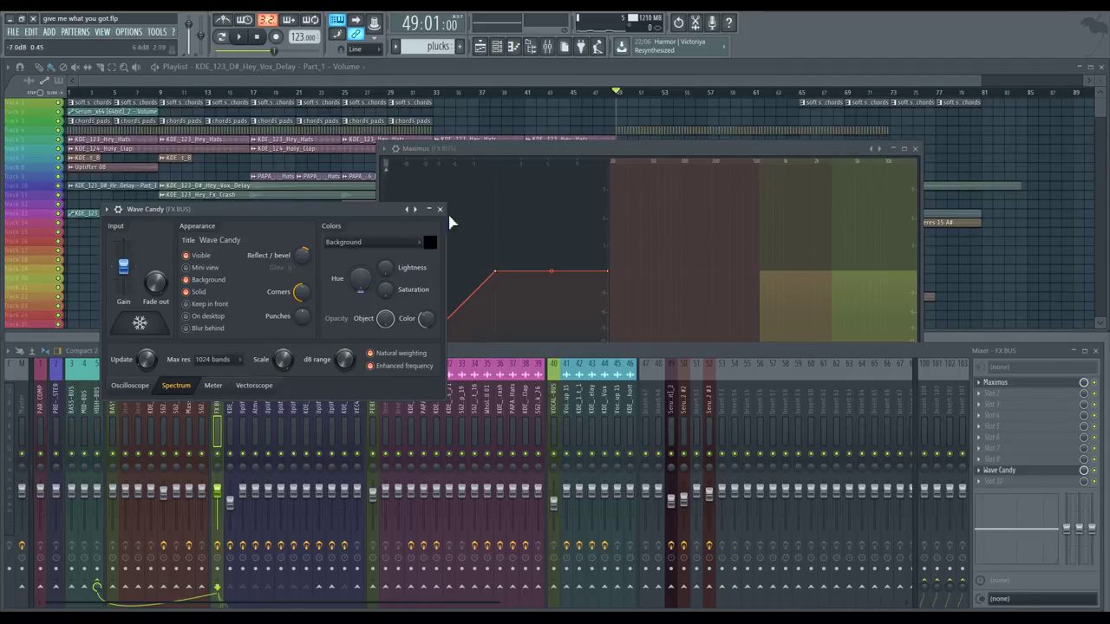
pyautogui.click(440, 210)
pyautogui.press('space')
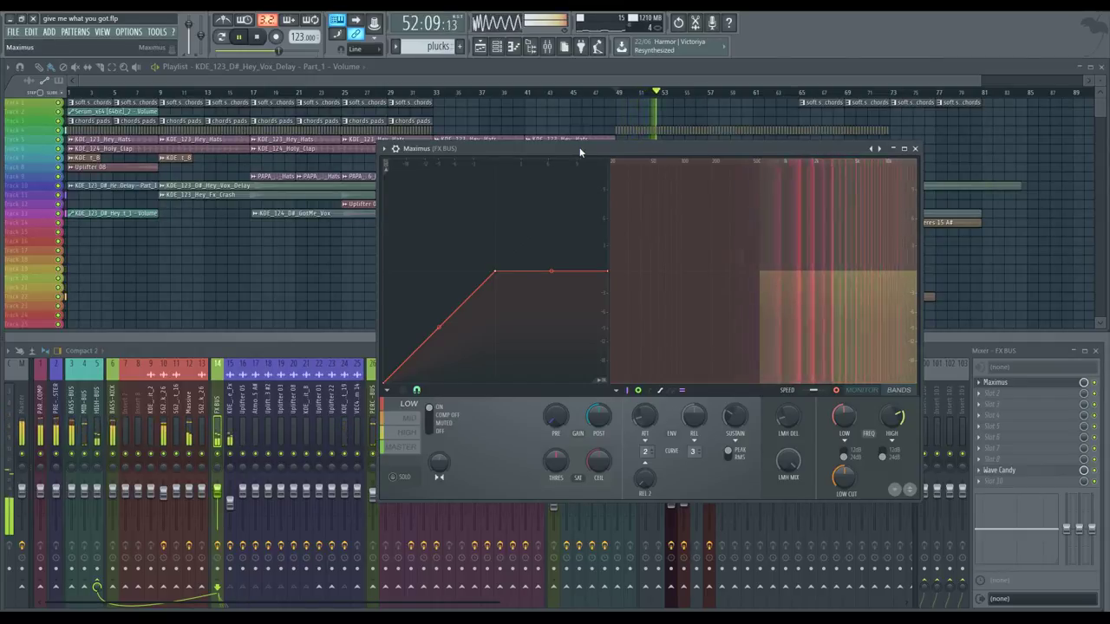
pyautogui.moveTo(584, 148); pyautogui.dragTo(661, 133)
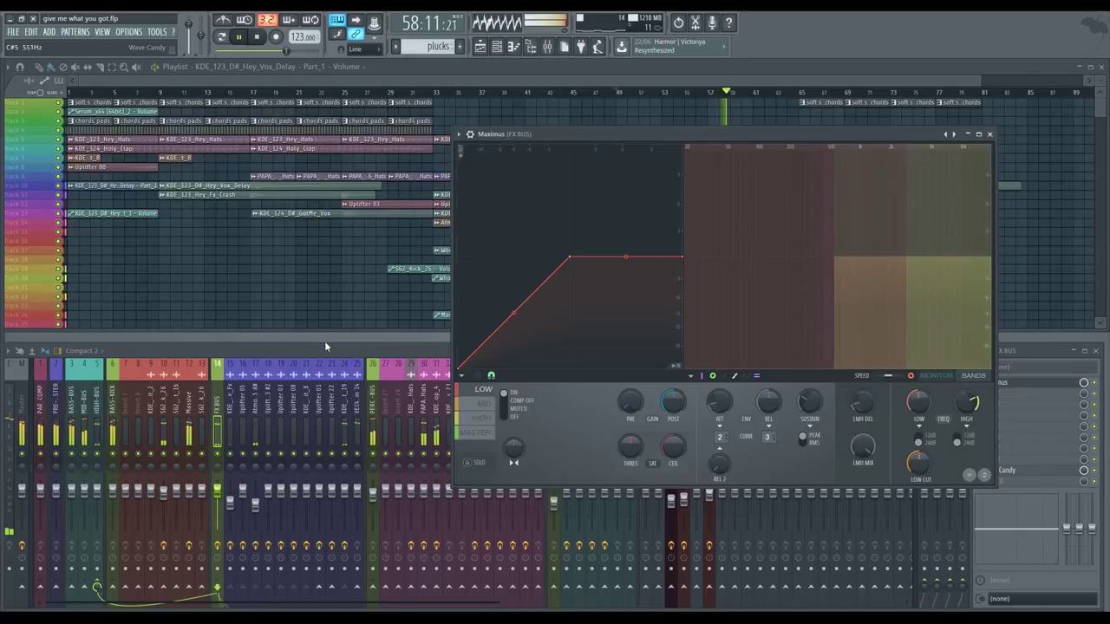
pyautogui.press('space')
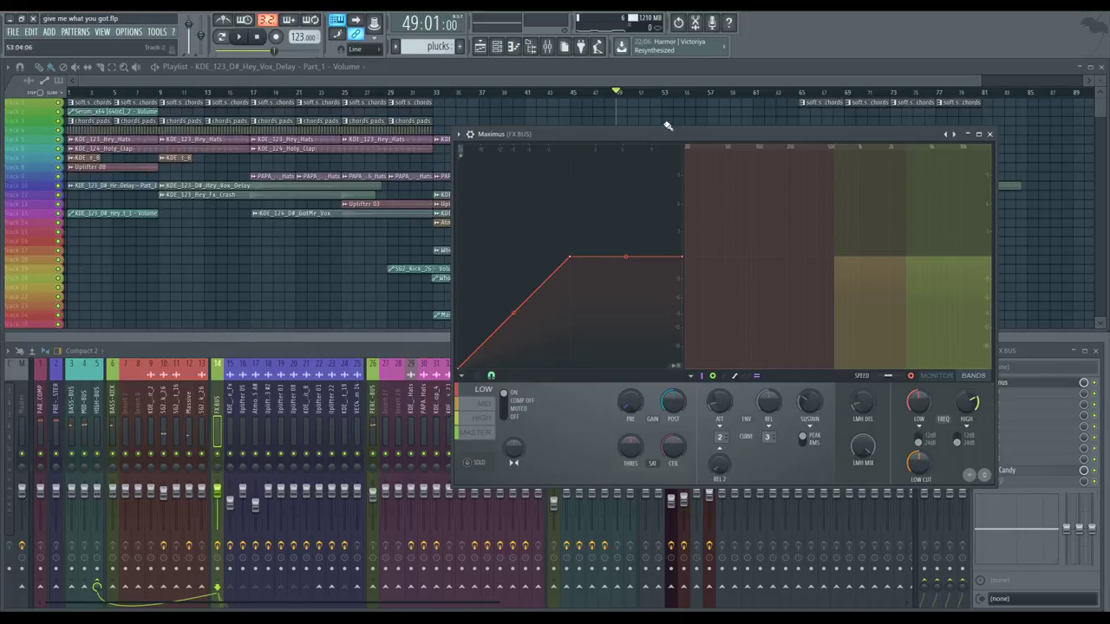
pyautogui.click(991, 136)
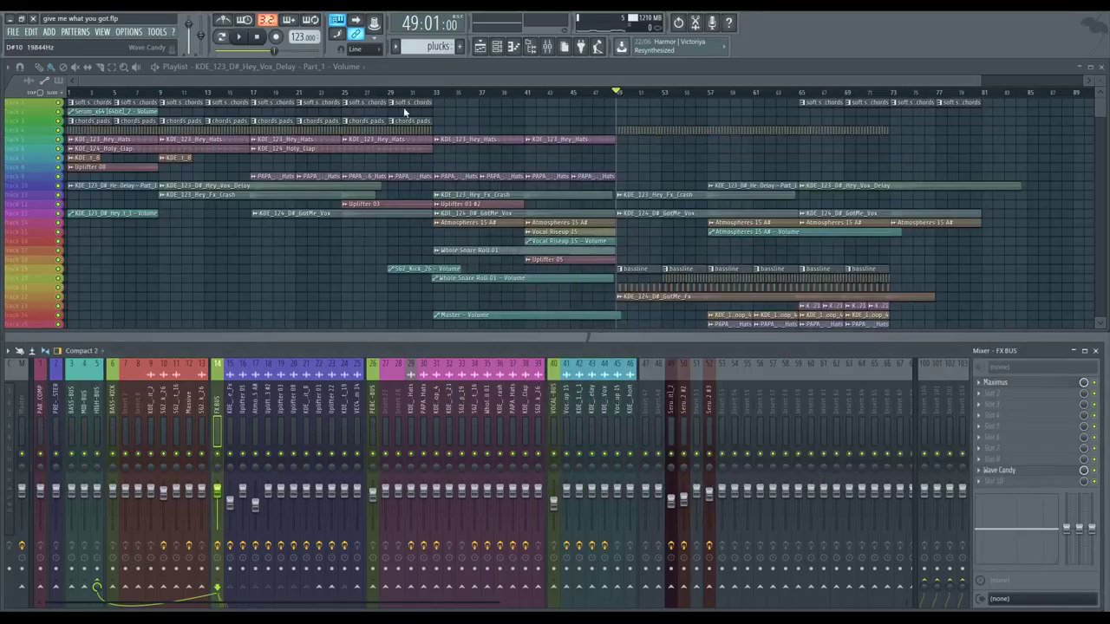
# Add Wave Candy in Spectrum mode to slot 10 of the PERC-BUS track, close its settings window and play from bar 49.
pyautogui.click(372, 395)
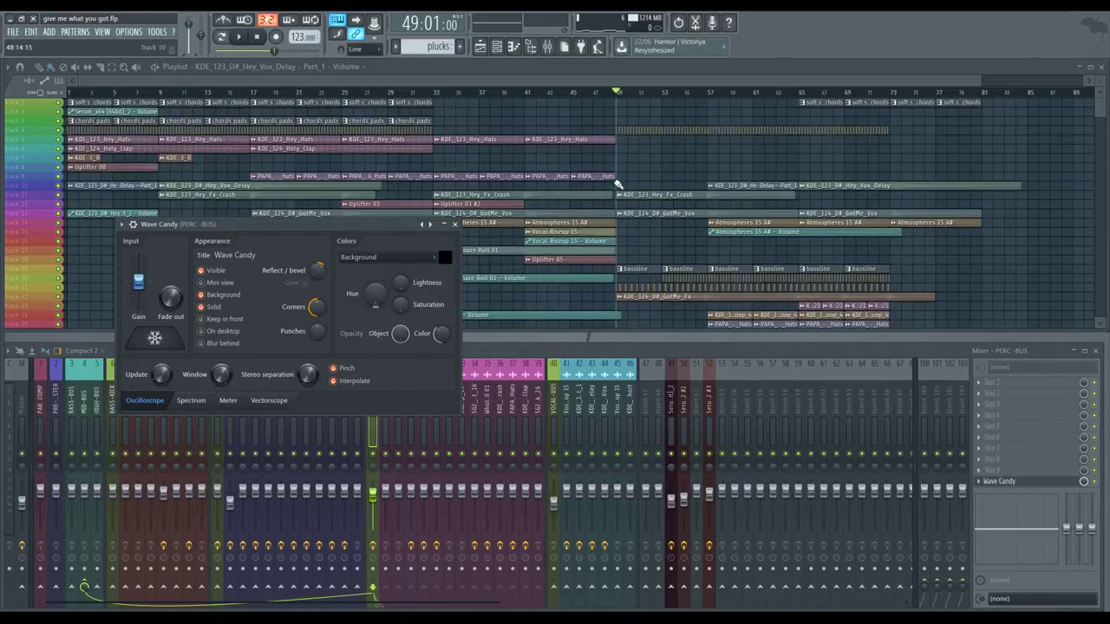
pyautogui.click(191, 400)
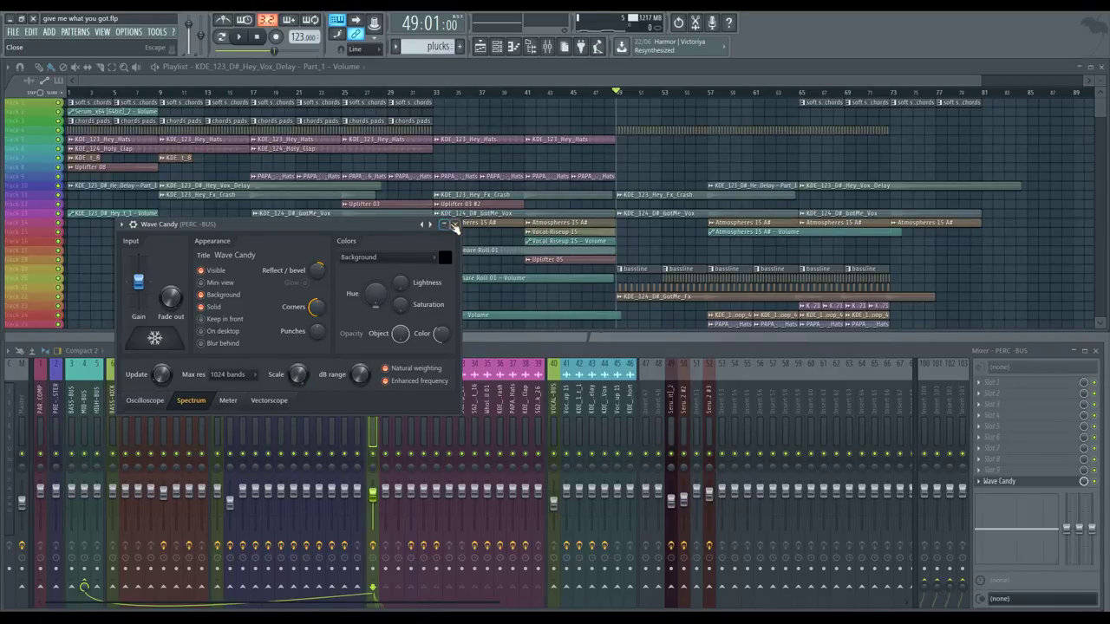
pyautogui.click(454, 225)
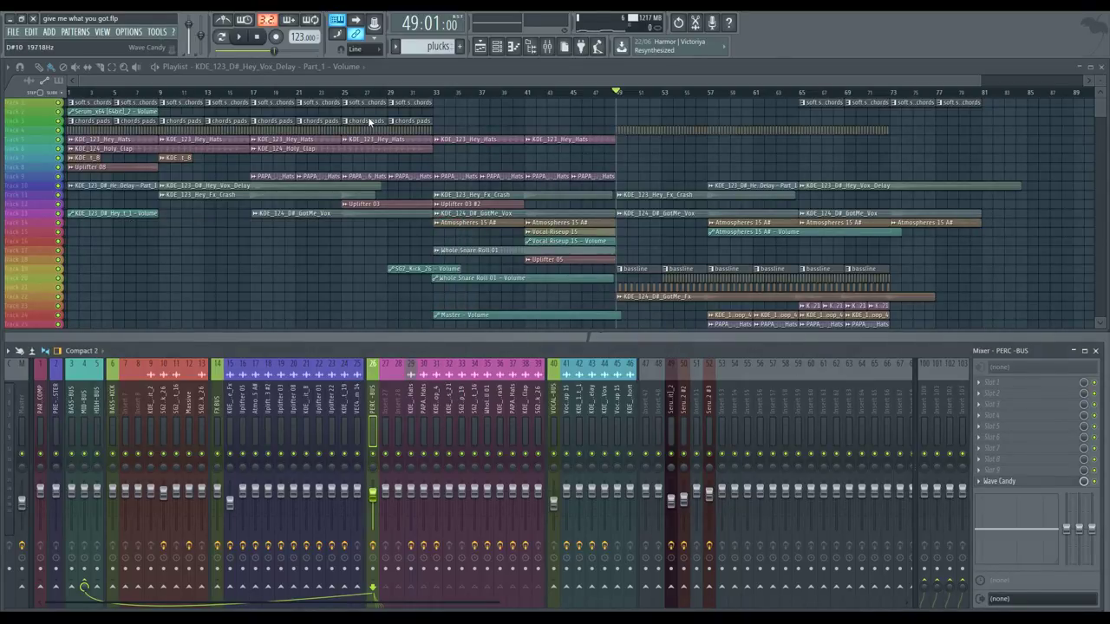
pyautogui.press('space')
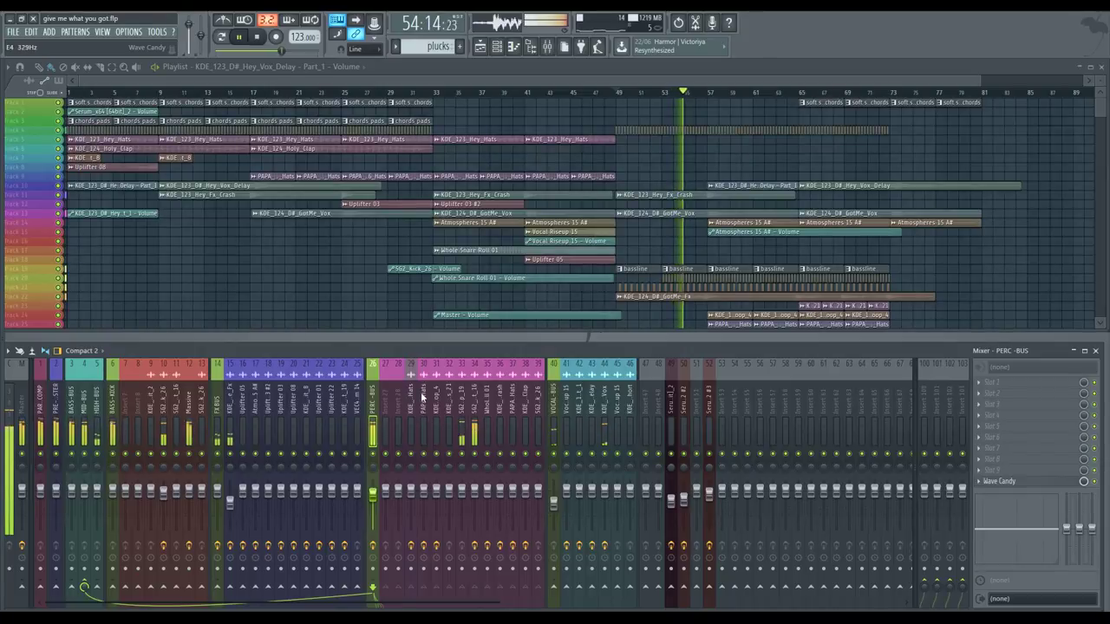
pyautogui.press('space')
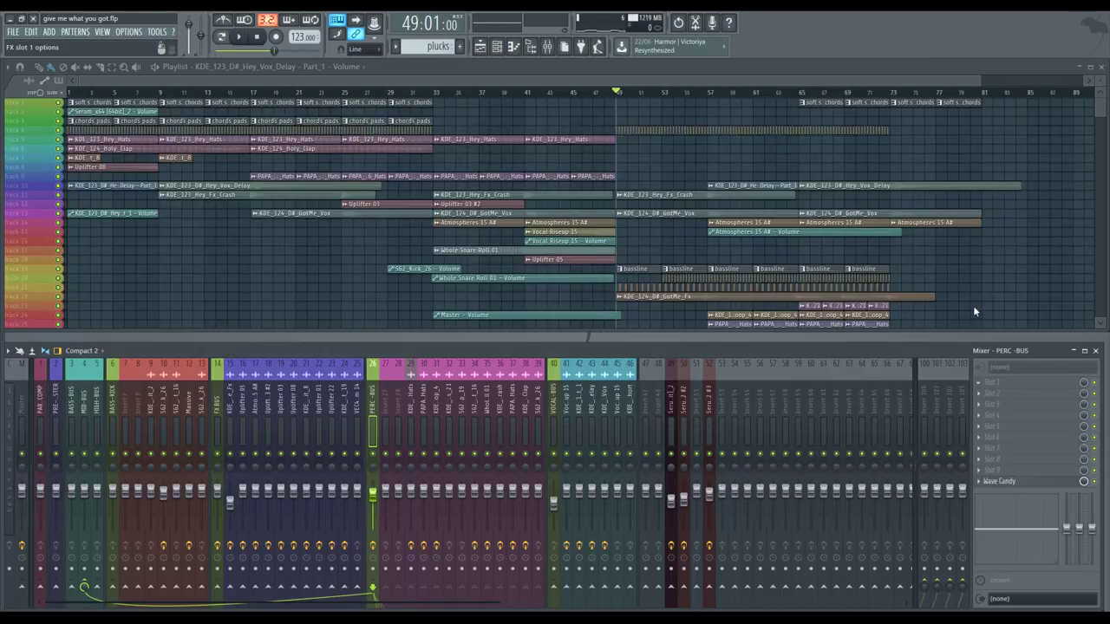
# Load Maximus on PERC-BUS, widen the low band to below 500 Hz, cut it fully, audition from bar 49 and close the window.
pyautogui.click(385, 333)
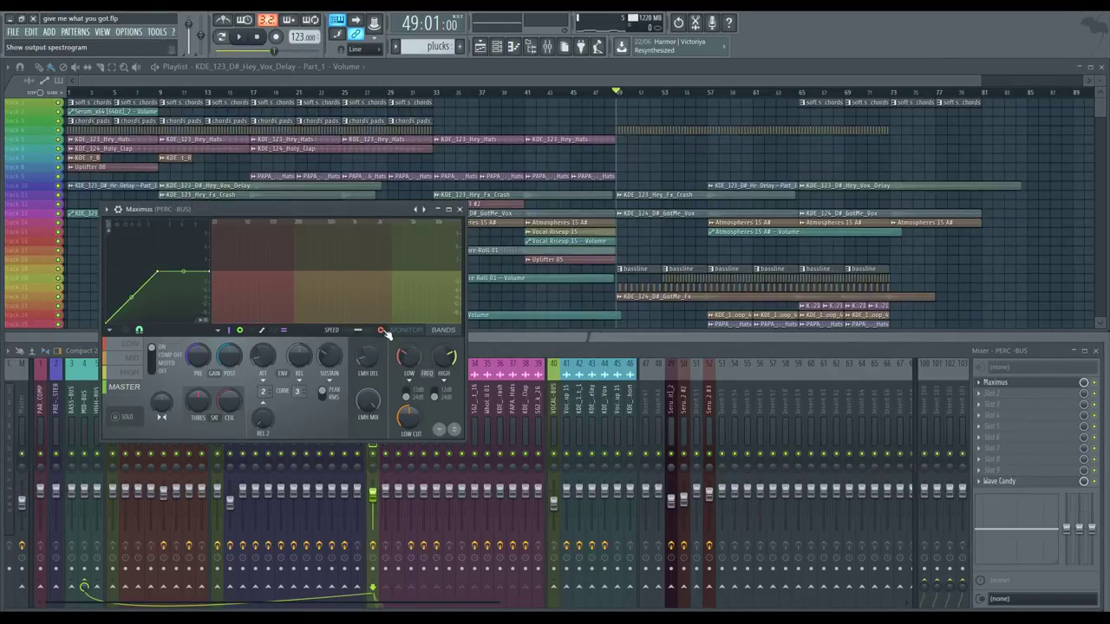
pyautogui.click(258, 269)
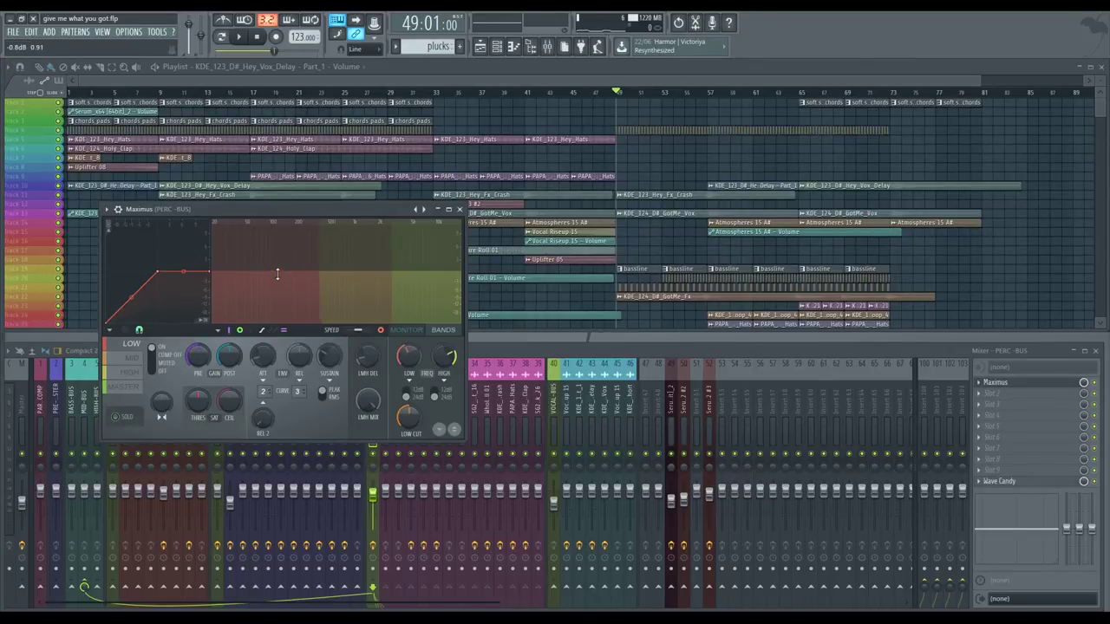
pyautogui.press('space')
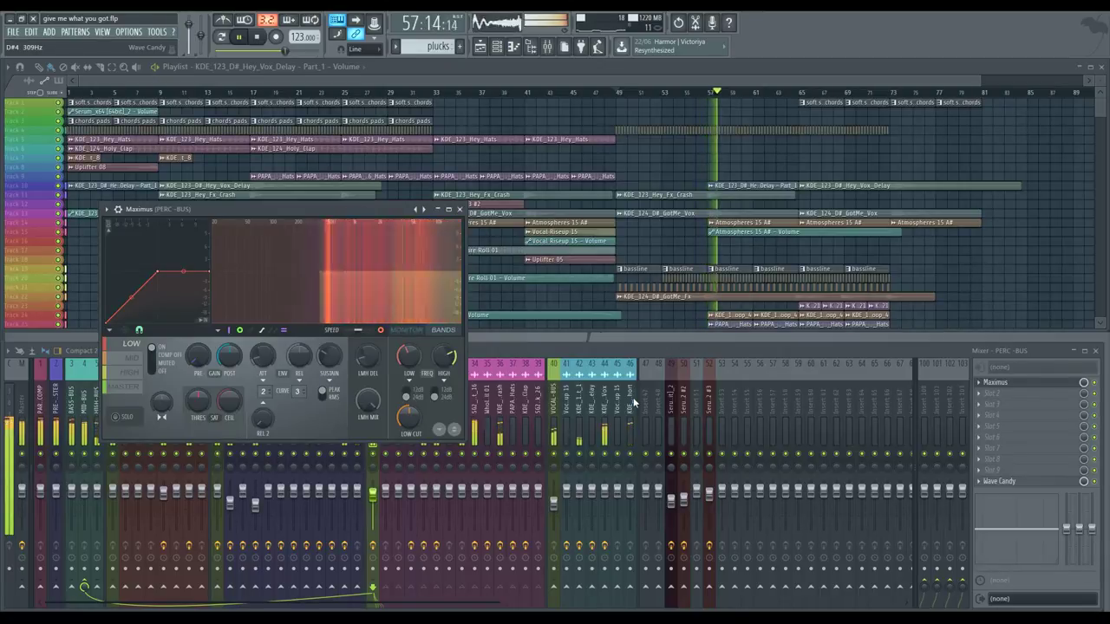
pyautogui.press('space')
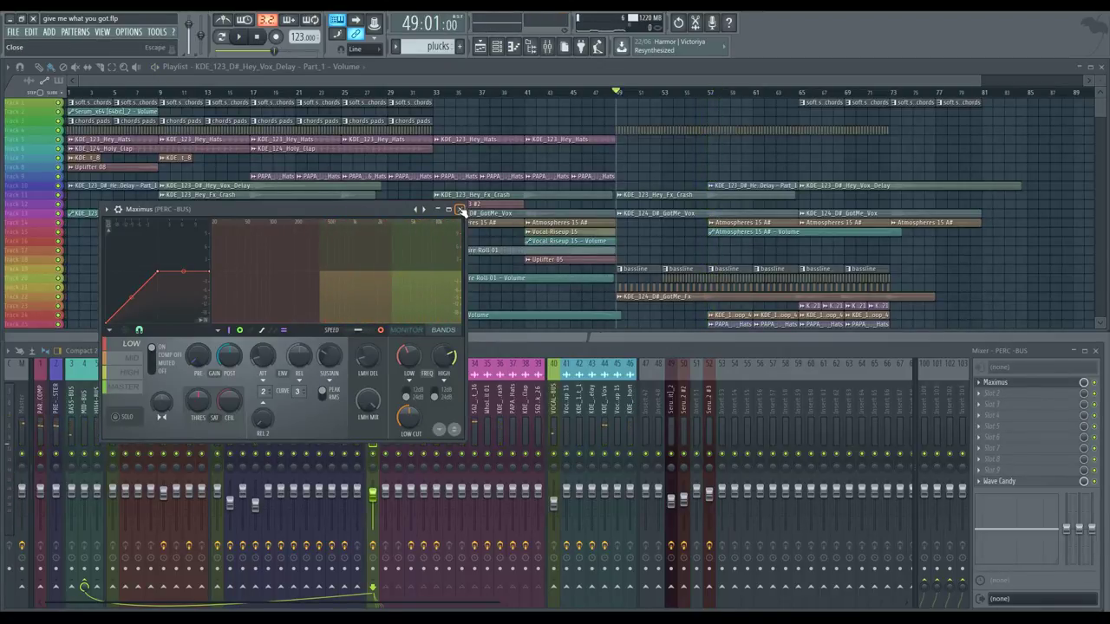
pyautogui.click(459, 211)
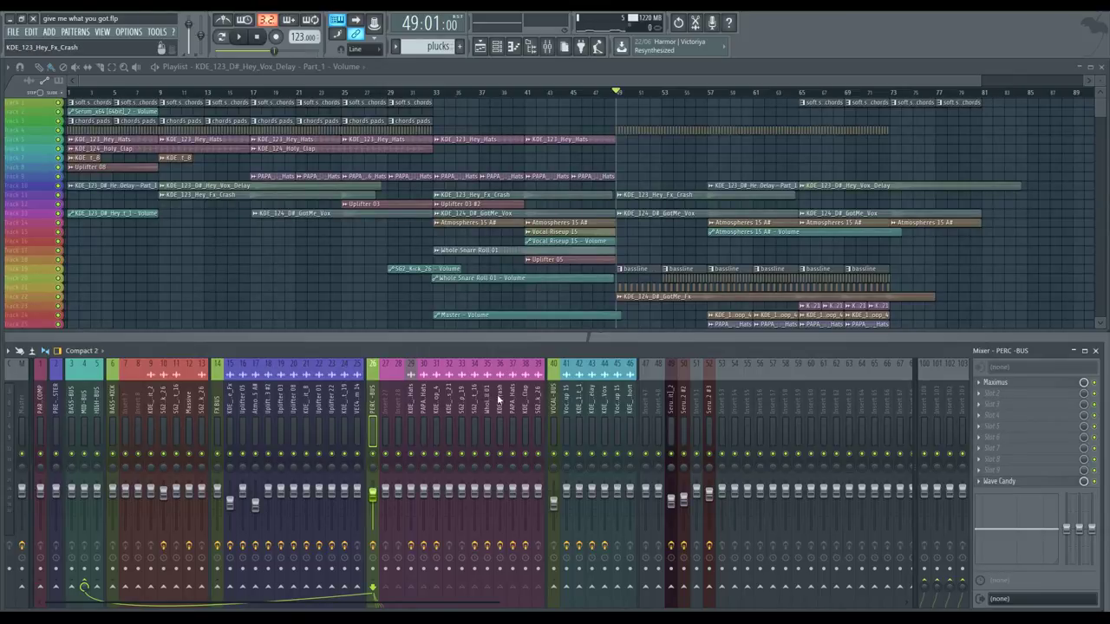
# Add Wave Candy in Spectrum mode to slot 10 of the VOCAL-BUS track and close its settings window.
pyautogui.click(555, 401)
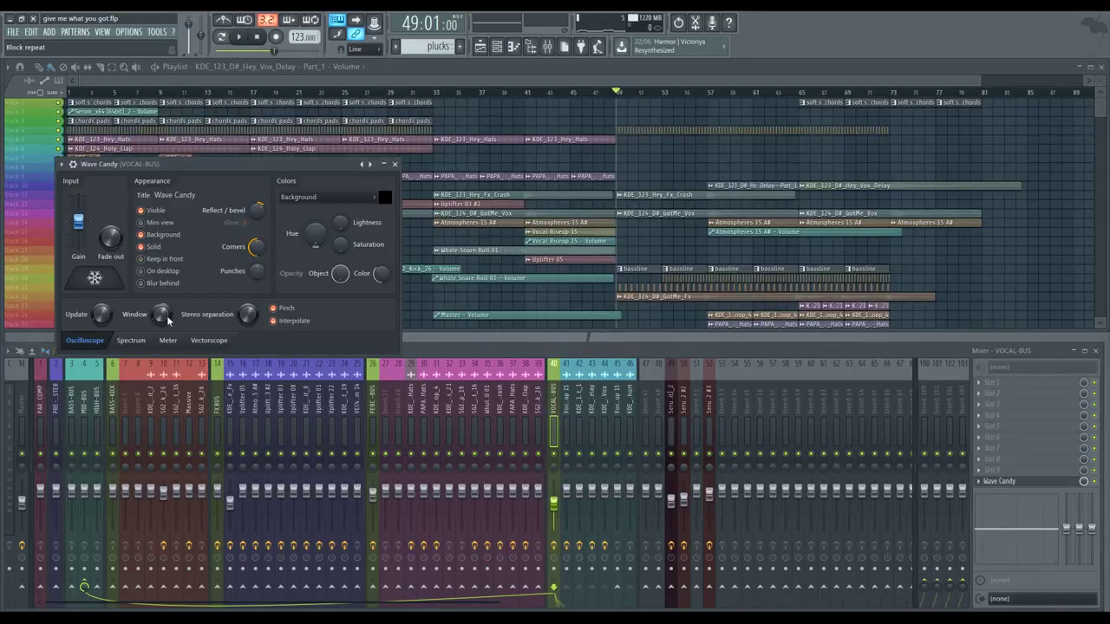
pyautogui.click(131, 340)
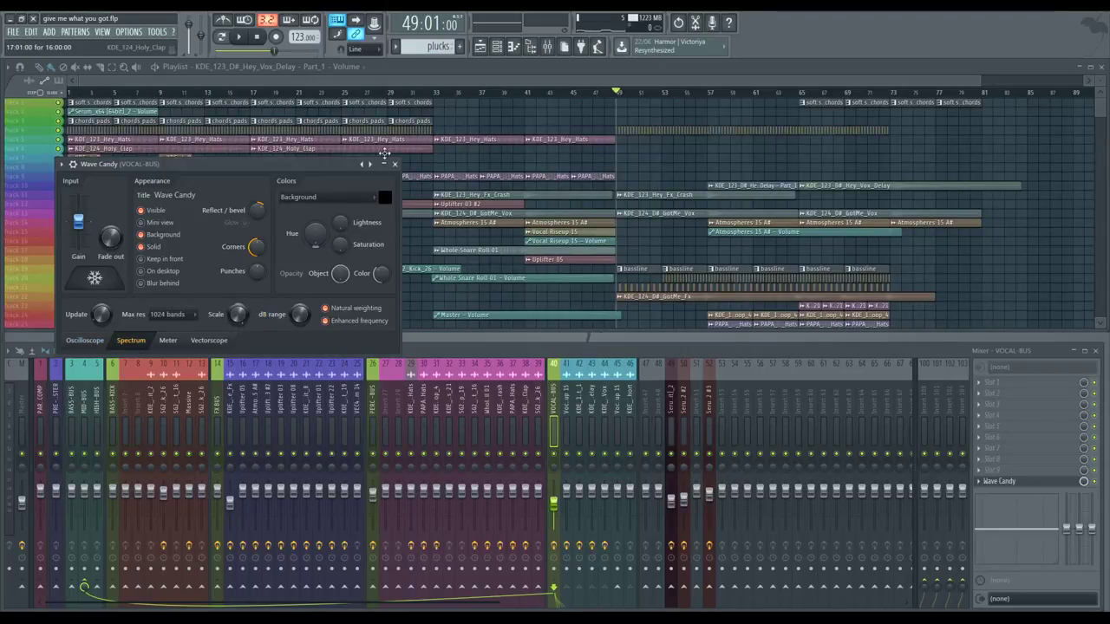
pyautogui.click(394, 163)
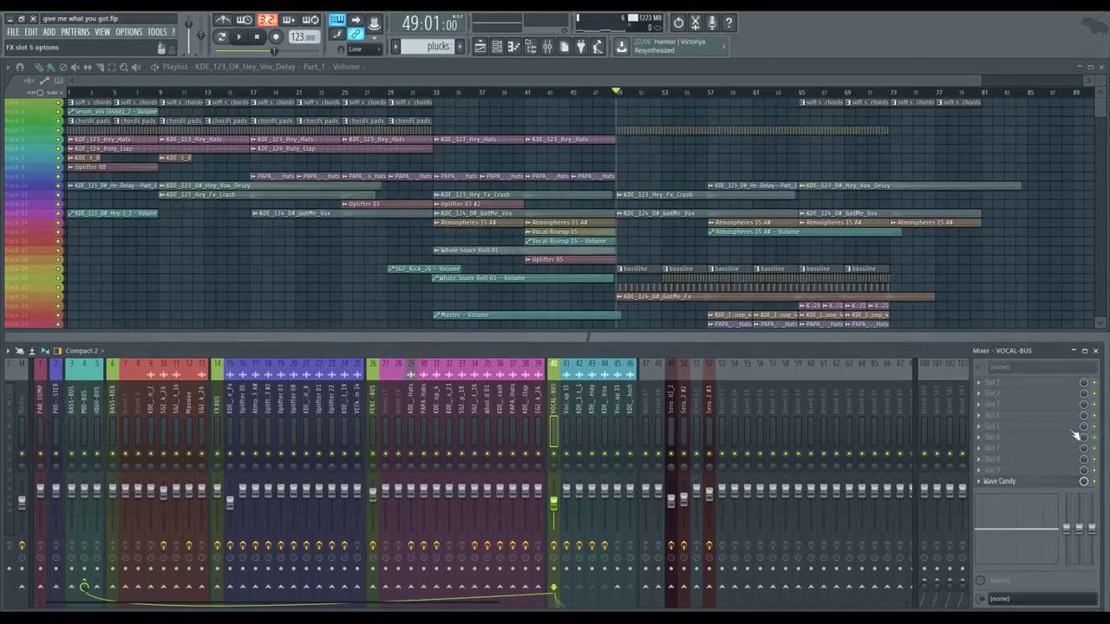
# Load Maximus in slot 1 of the VOCAL-BUS track and watch its monitor display while playing the section from bar 49.
pyautogui.click(993, 382)
pyautogui.click(996, 307)
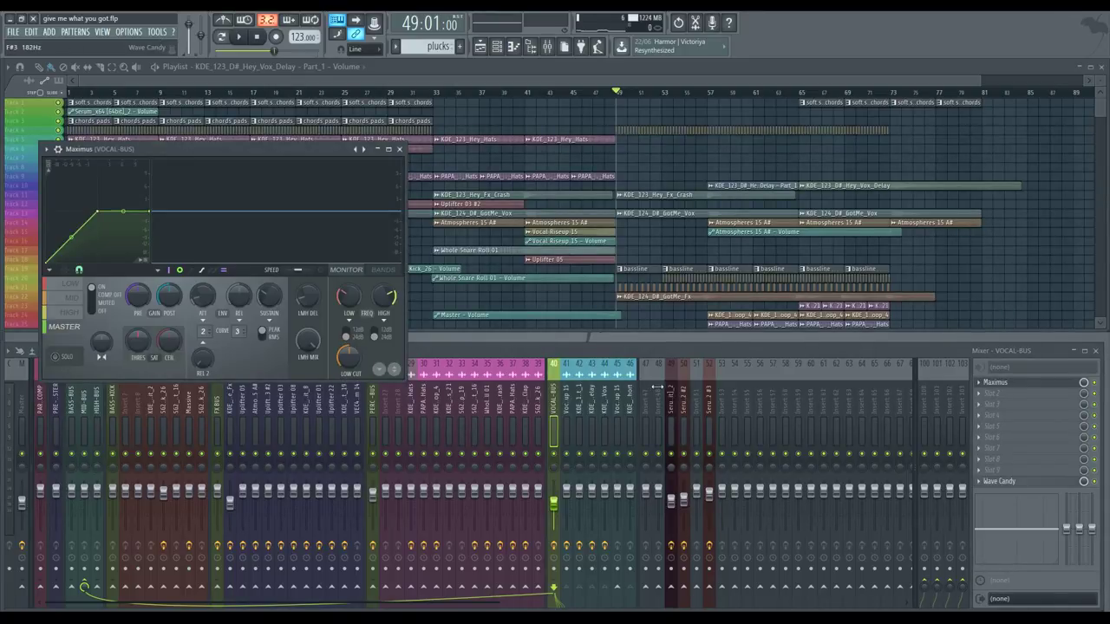
pyautogui.press('space')
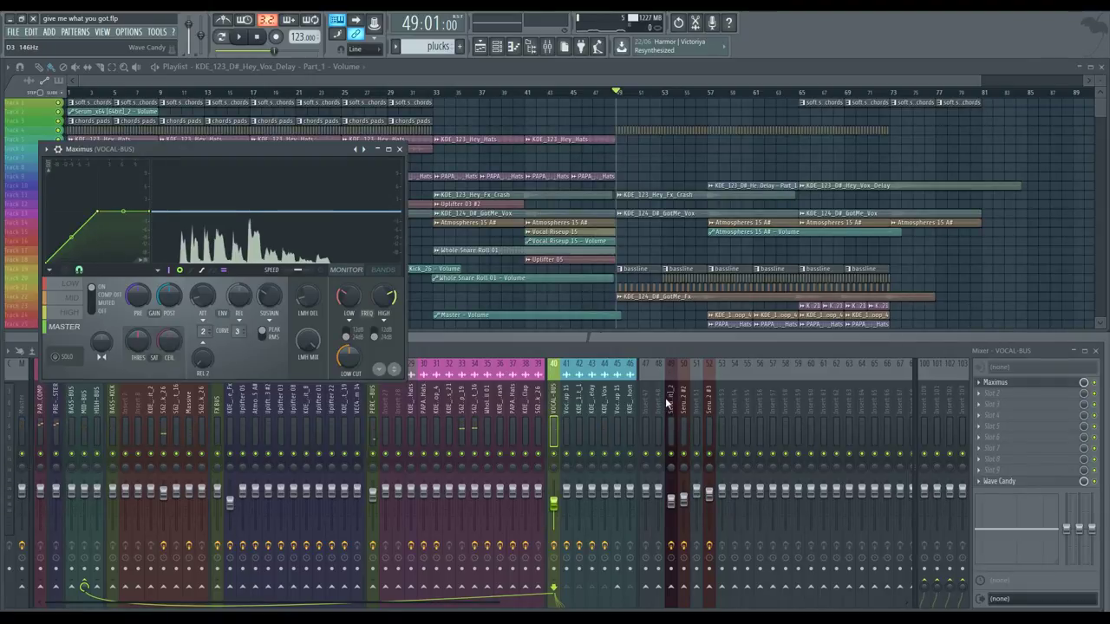
pyautogui.press('space')
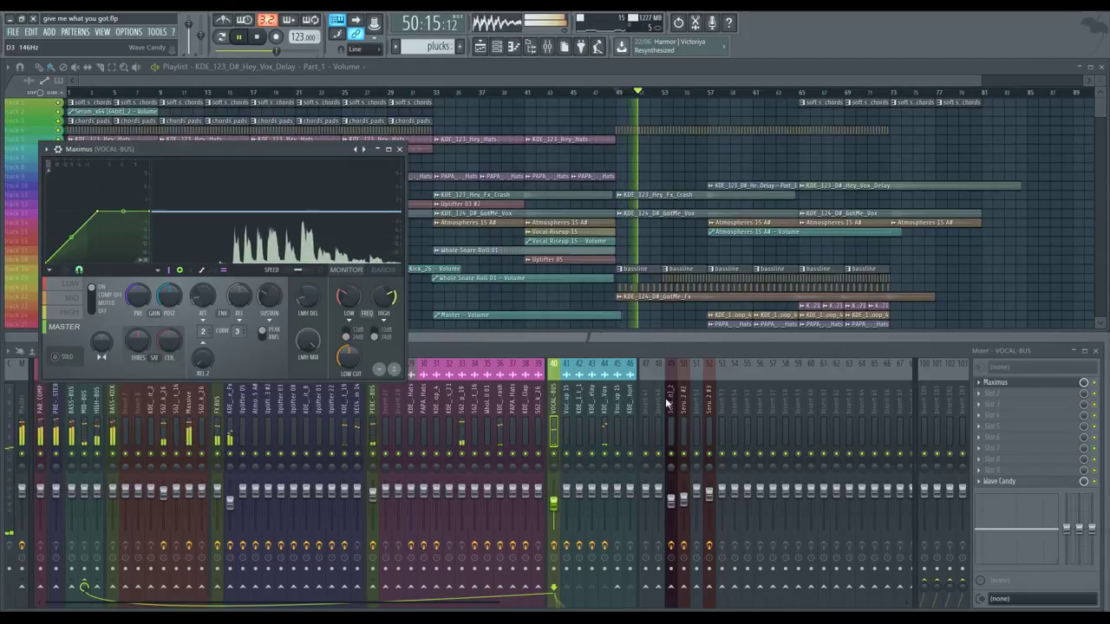
pyautogui.press('space')
# Lower the VOCAL-BUS Maximus low crossover to just above 100 Hz, cut the low band fully, audition it and close the window.
pyautogui.moveTo(252, 254)
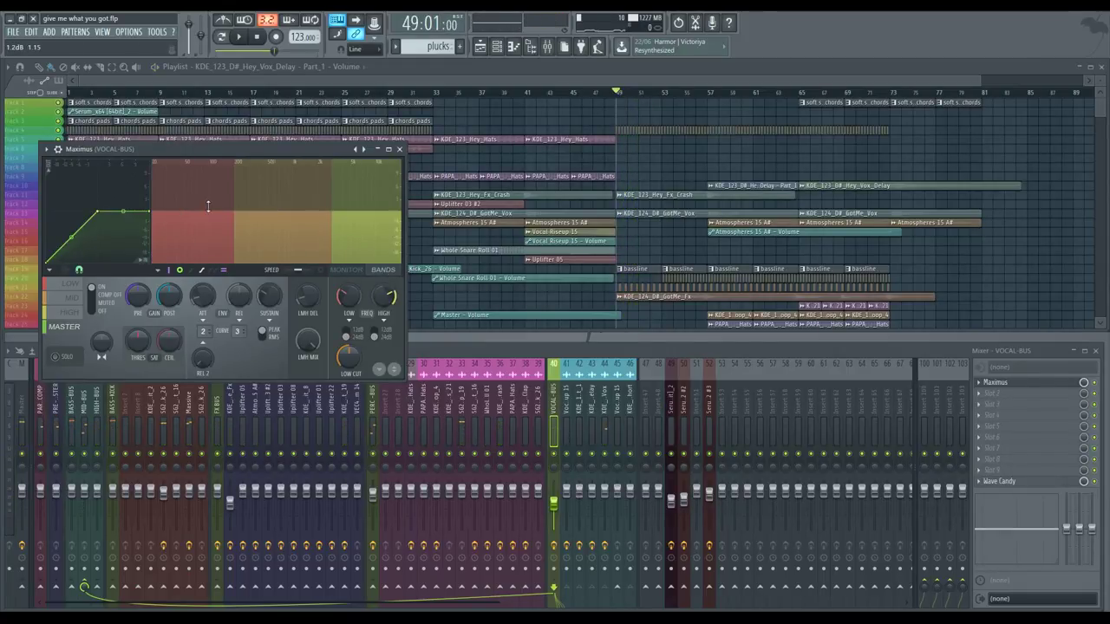
pyautogui.moveTo(228, 210); pyautogui.dragTo(228, 210)
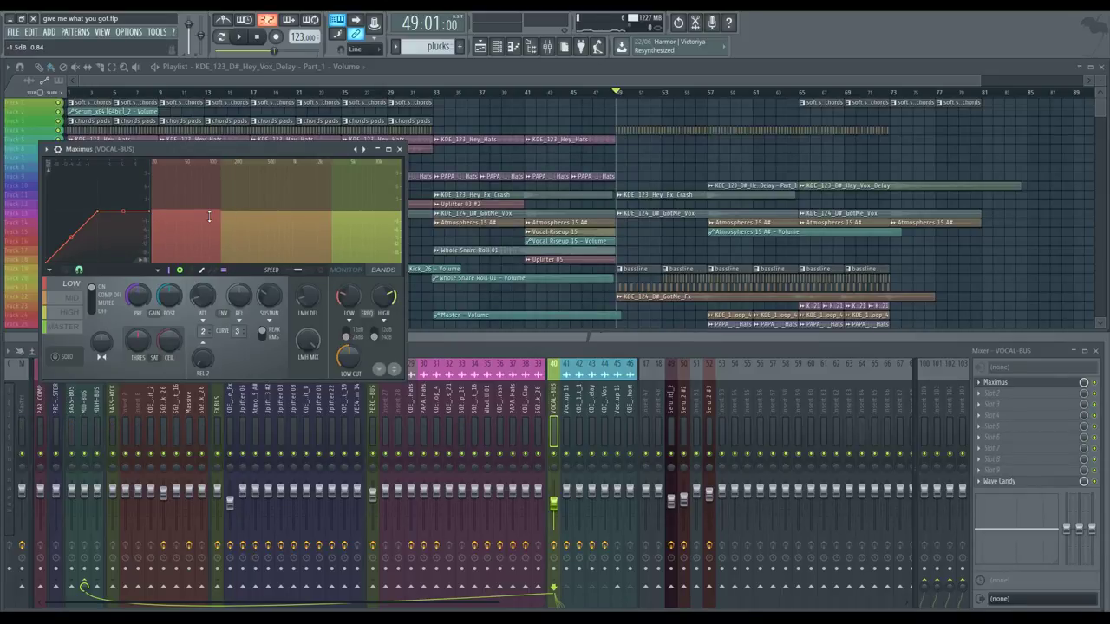
pyautogui.press('space')
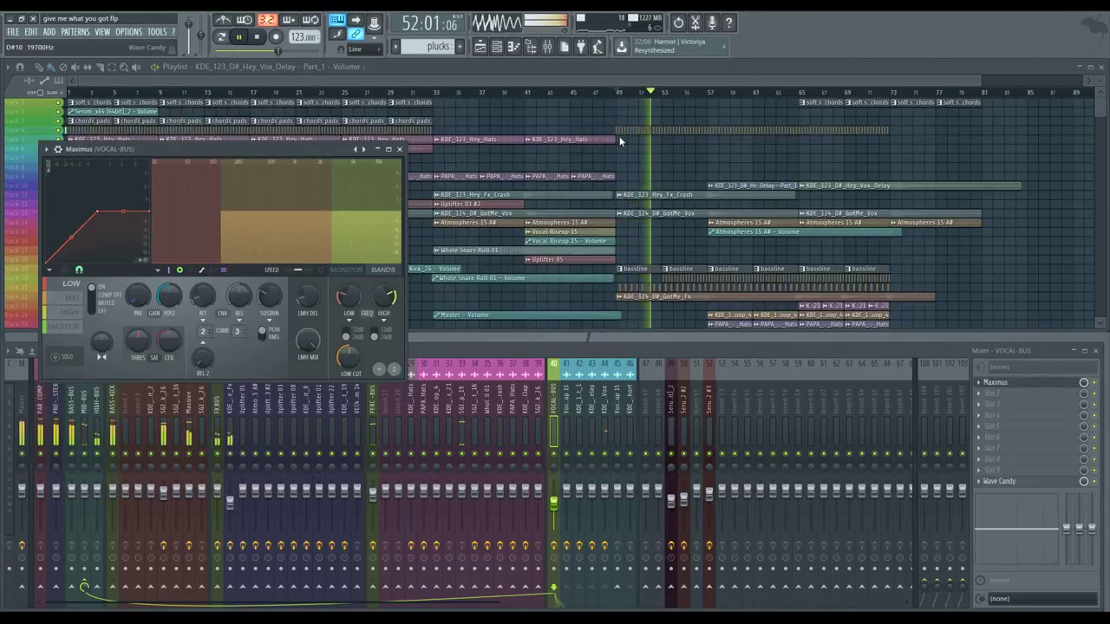
pyautogui.click(400, 149)
pyautogui.press('space')
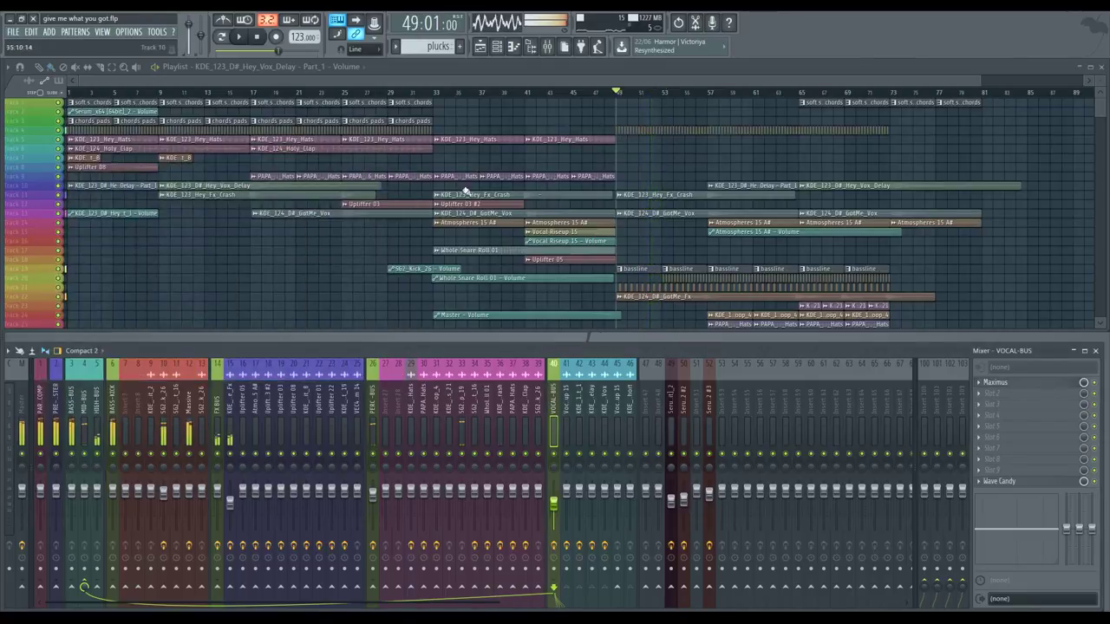
# Add Wave Candy in Spectrum mode and Maximus to the BASS-KICK track, reposition the Maximus window and play briefly from bar 49.
pyautogui.click(118, 379)
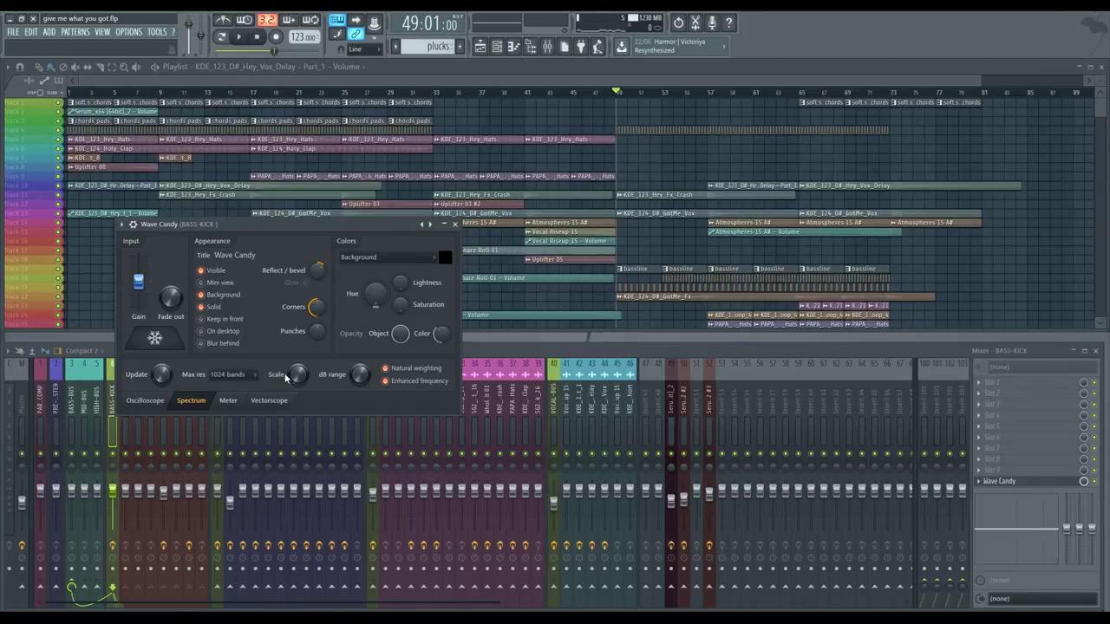
pyautogui.click(454, 224)
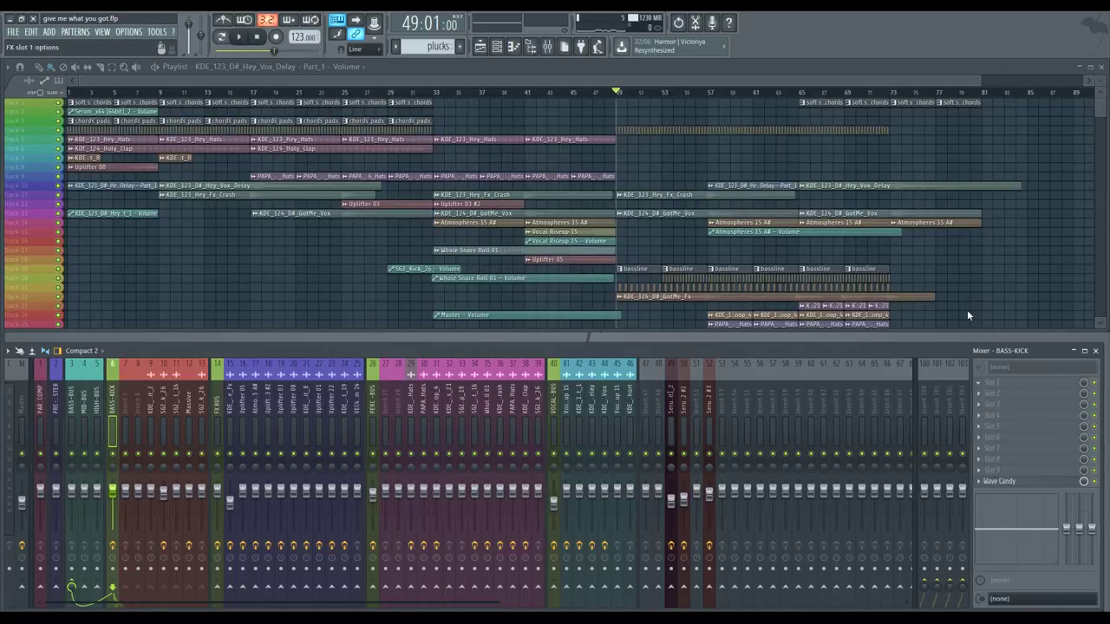
pyautogui.moveTo(353, 196); pyautogui.dragTo(361, 233)
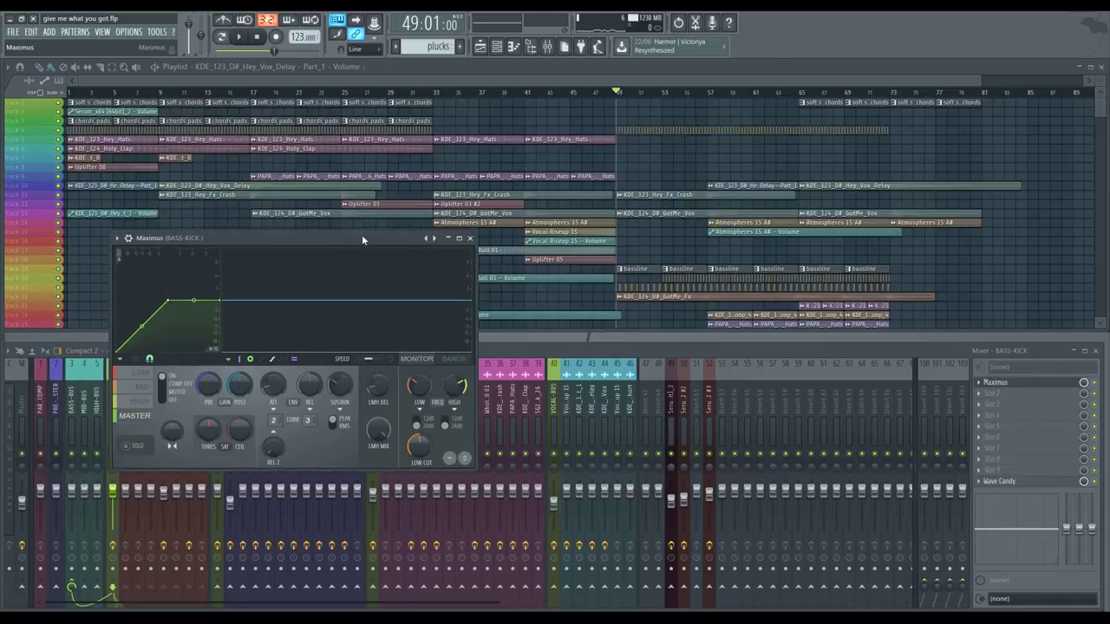
pyautogui.press('space')
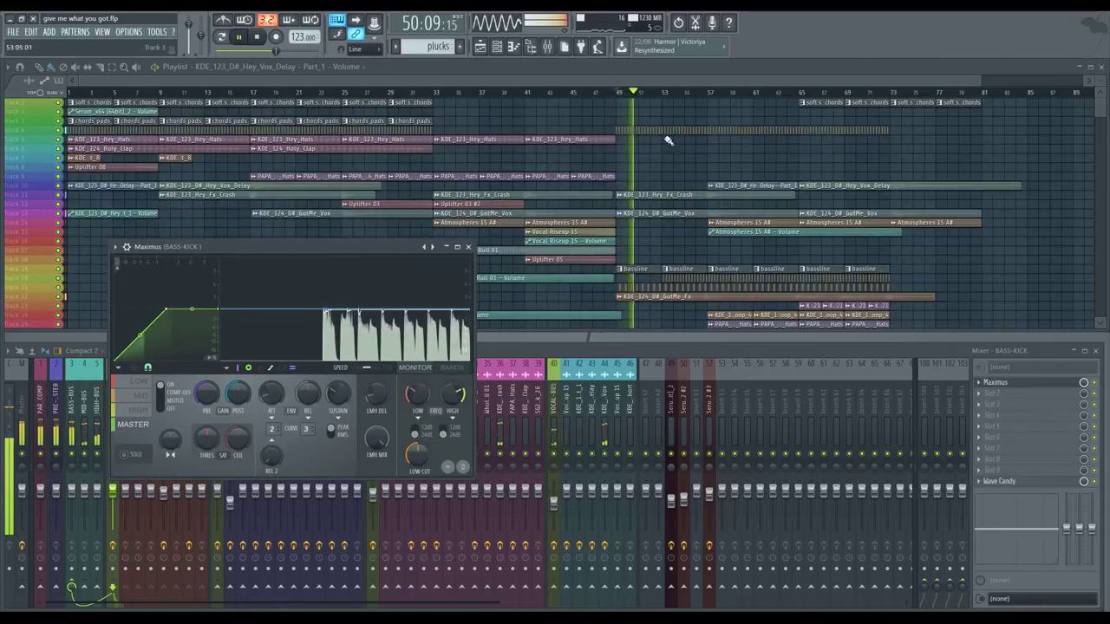
pyautogui.press('space')
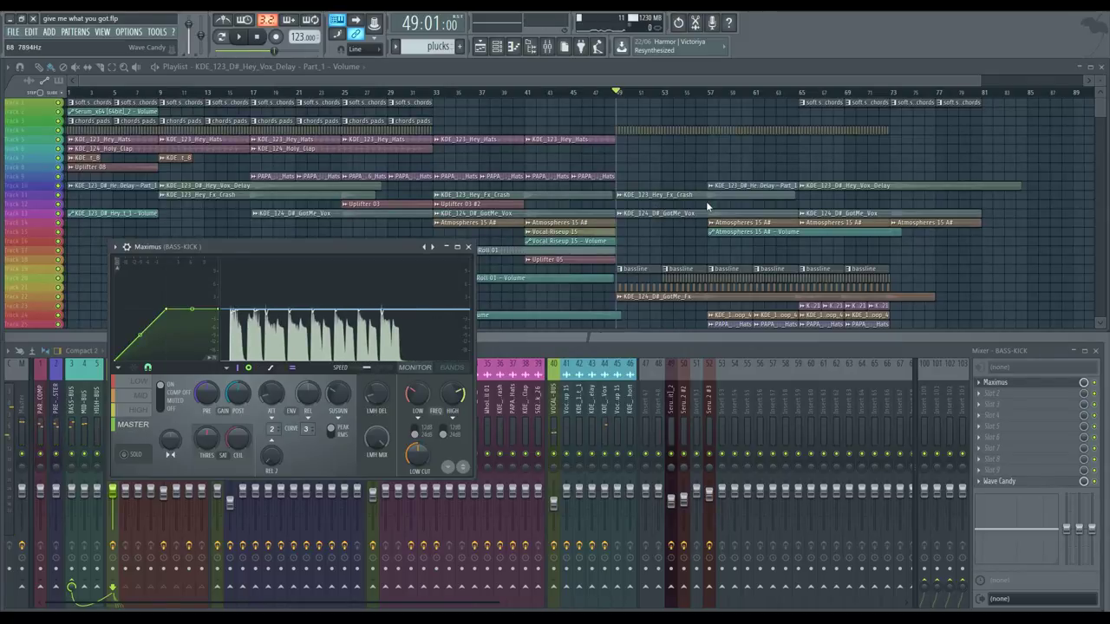
# Raise the BASS-KICK Maximus high crossover, cut its high band heavily and lower the low crossover to about 30 Hz during playback.
pyautogui.press('space')
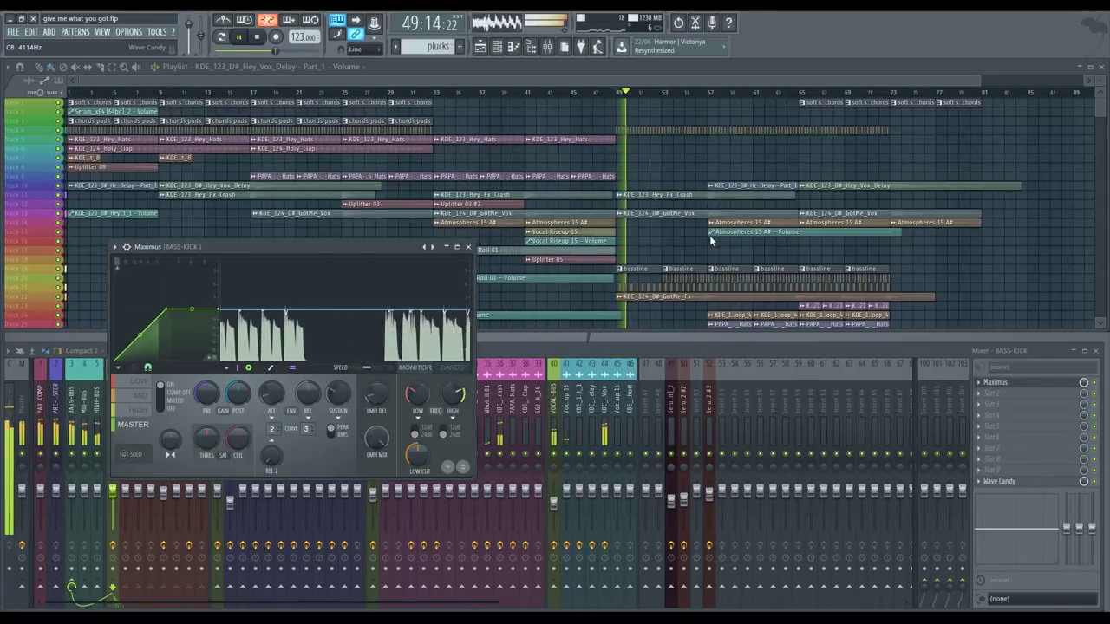
pyautogui.click(443, 366)
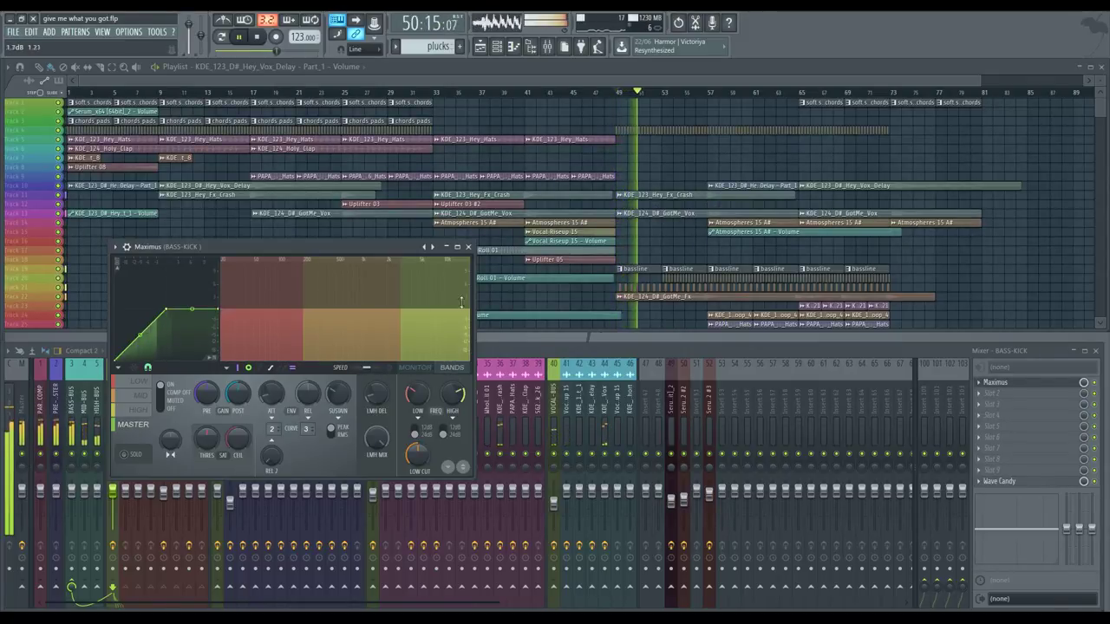
pyautogui.click(425, 308)
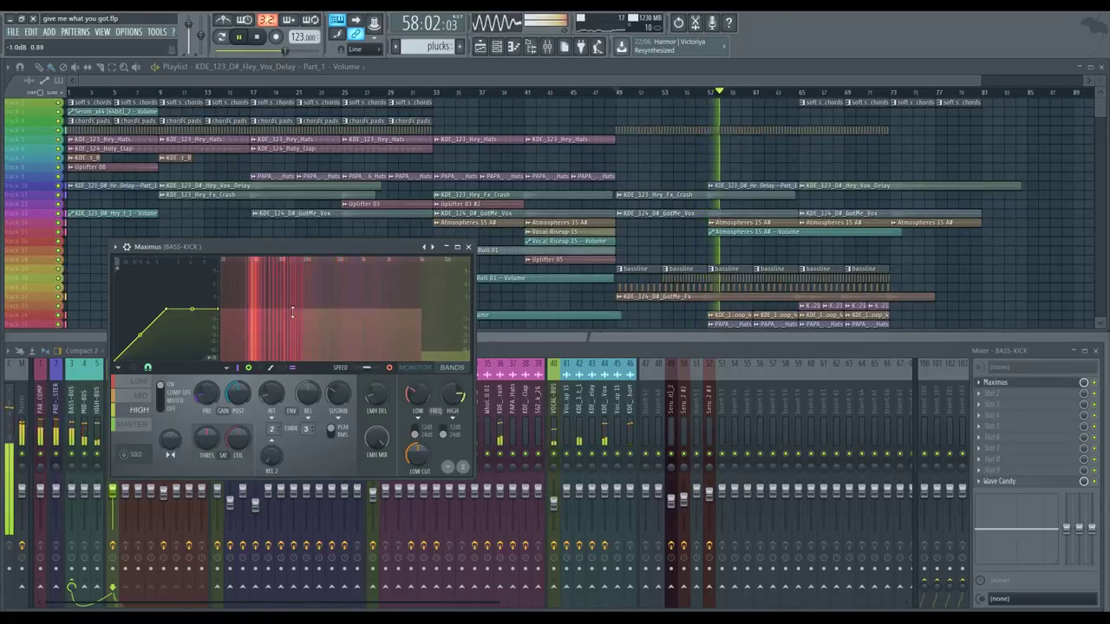
pyautogui.click(260, 303)
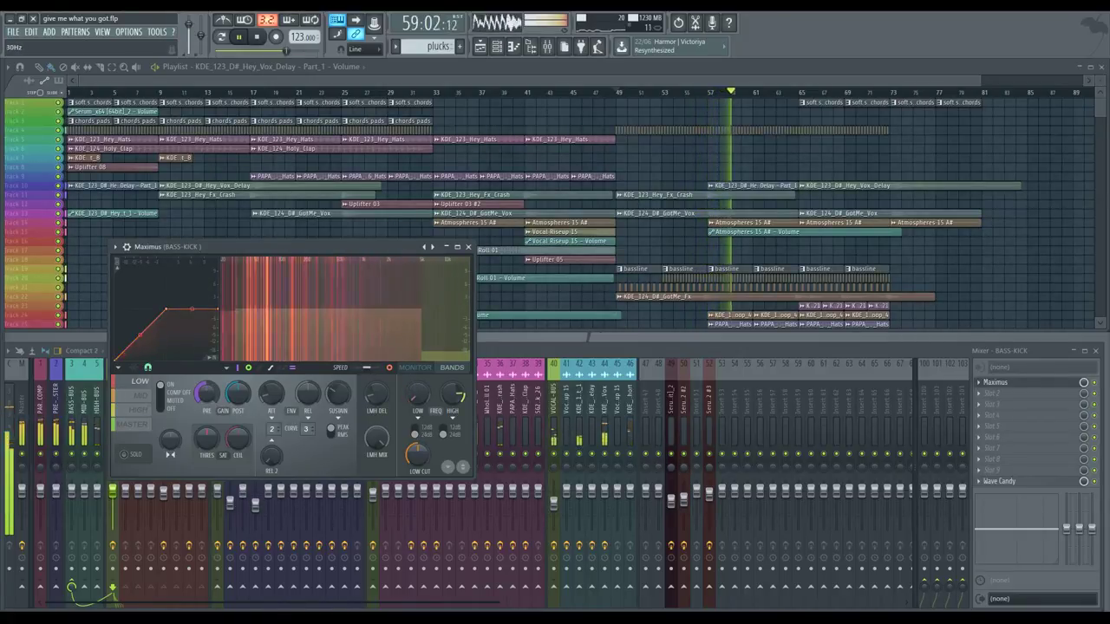
pyautogui.press('space')
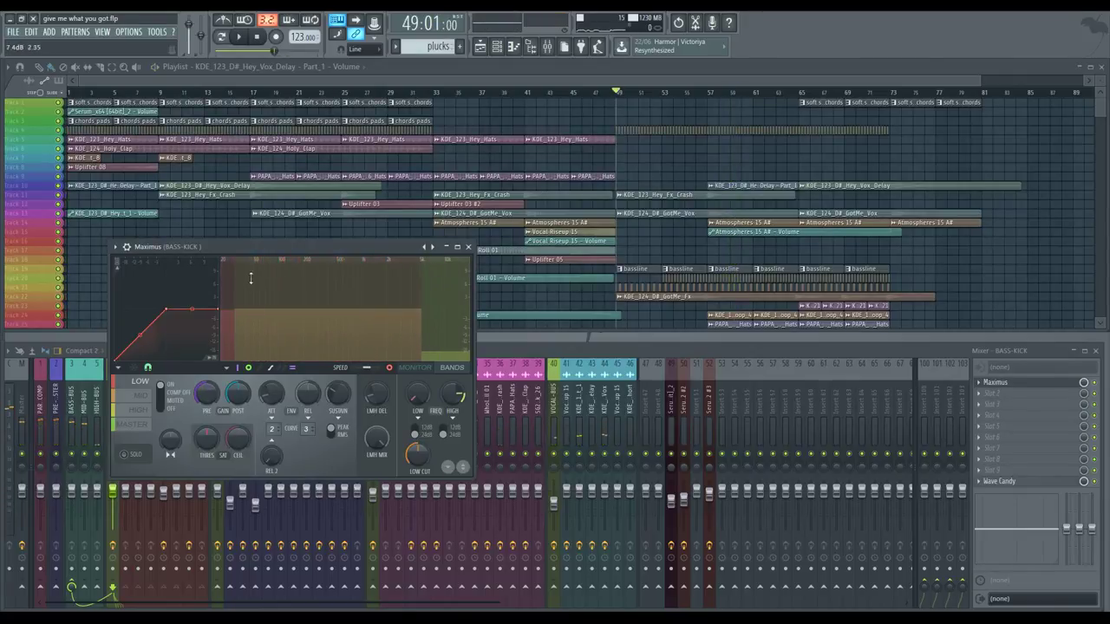
# Enlarge the BASS-KICK Maximus window, examine its frequency bands while playing from bar 49, close it and stop playback.
pyautogui.moveTo(267, 251); pyautogui.dragTo(203, 113)
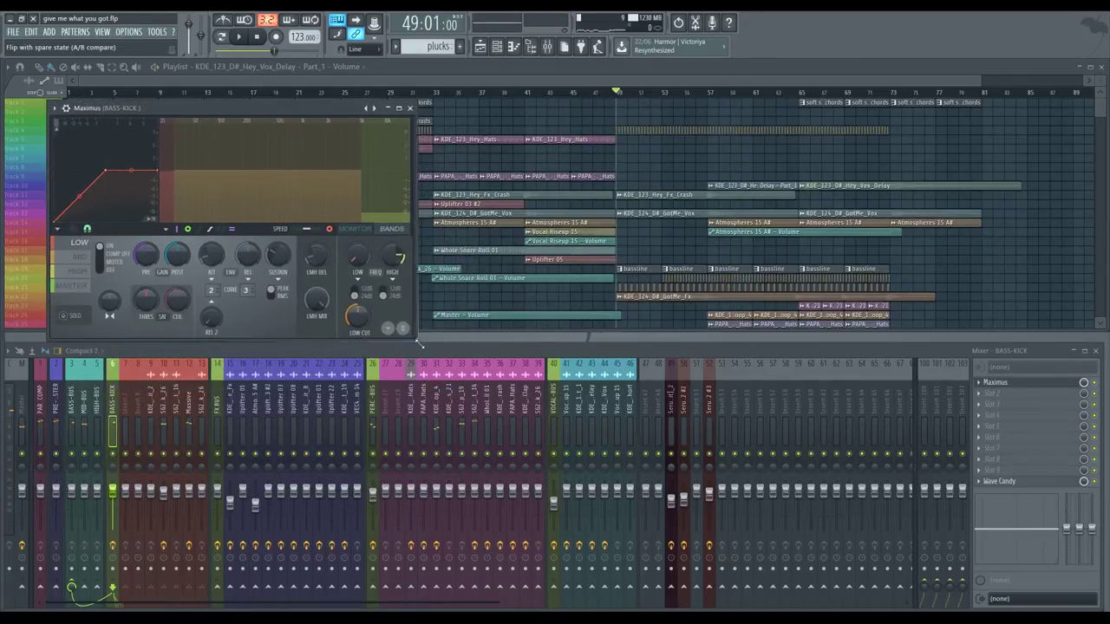
pyautogui.moveTo(418, 345); pyautogui.dragTo(595, 544)
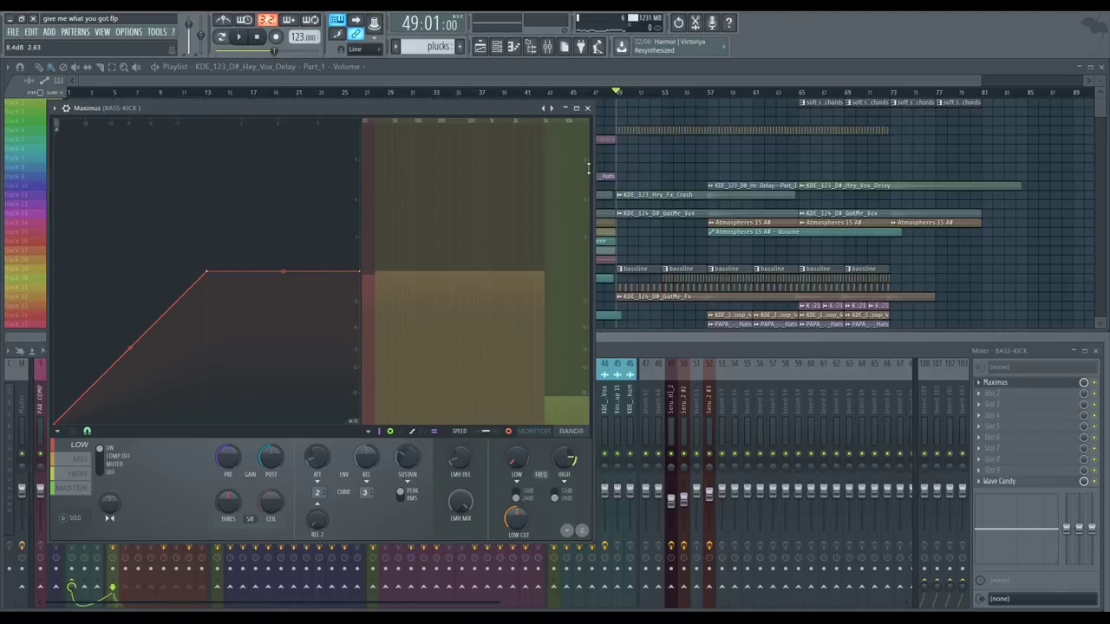
pyautogui.moveTo(593, 178); pyautogui.dragTo(1097, 185)
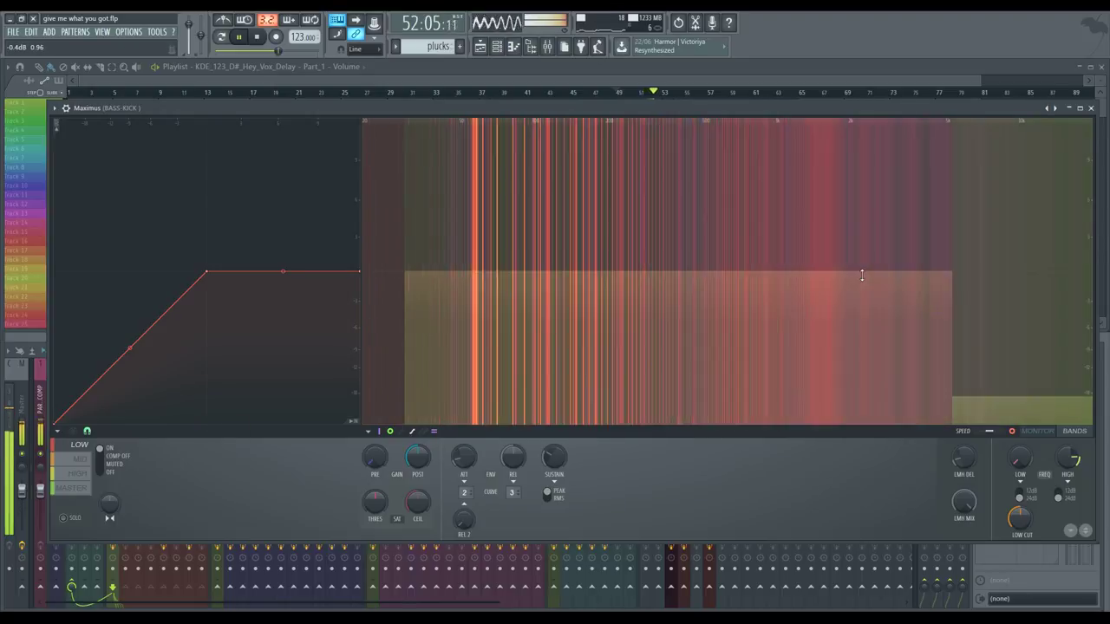
pyautogui.click(829, 317)
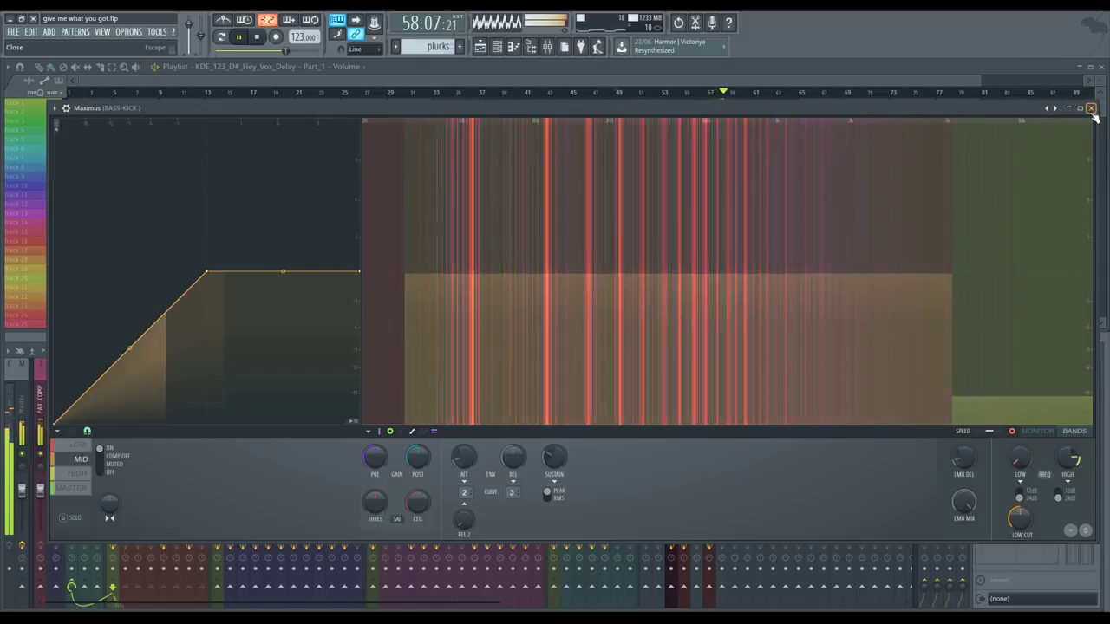
pyautogui.click(1092, 110)
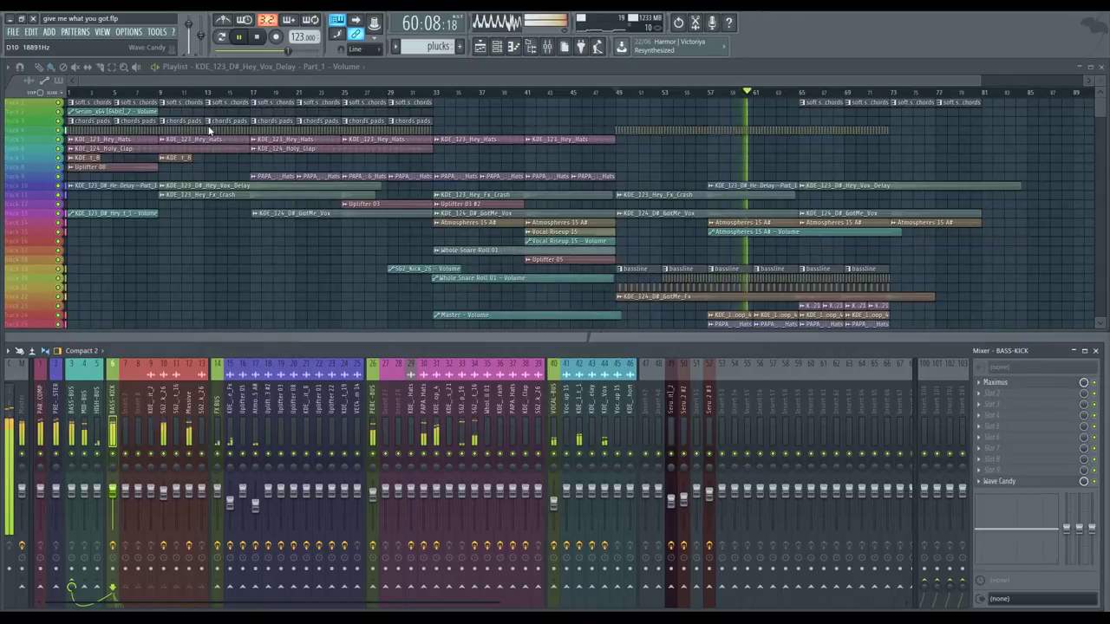
pyautogui.press('space')
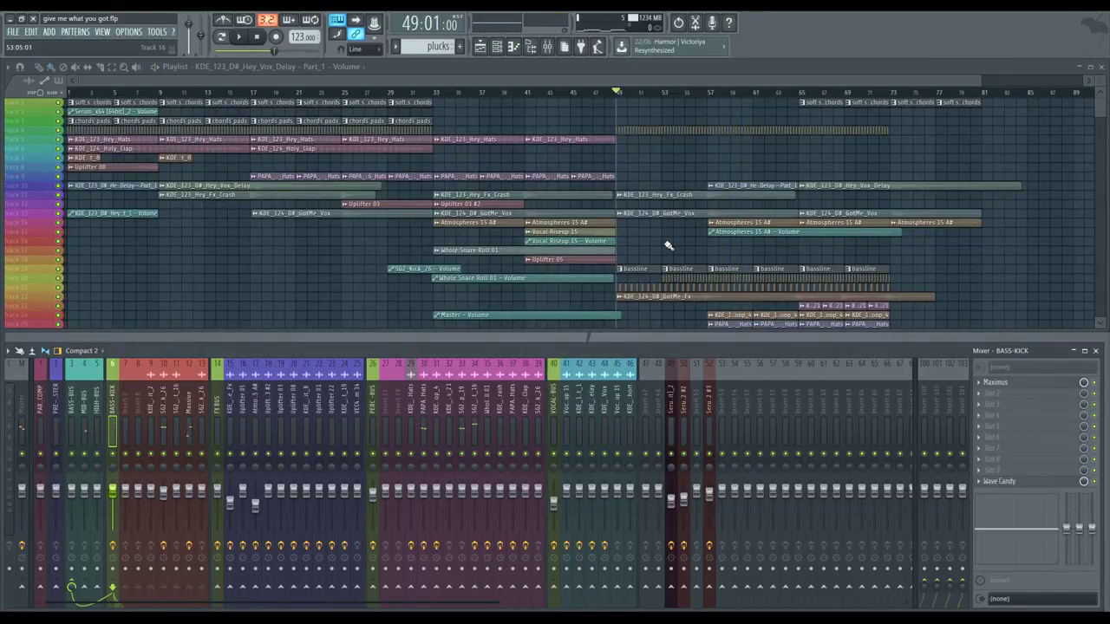
# Solo the Massive mixer track and play it from bar 49.
pyautogui.scroll(-5, 598, 204)
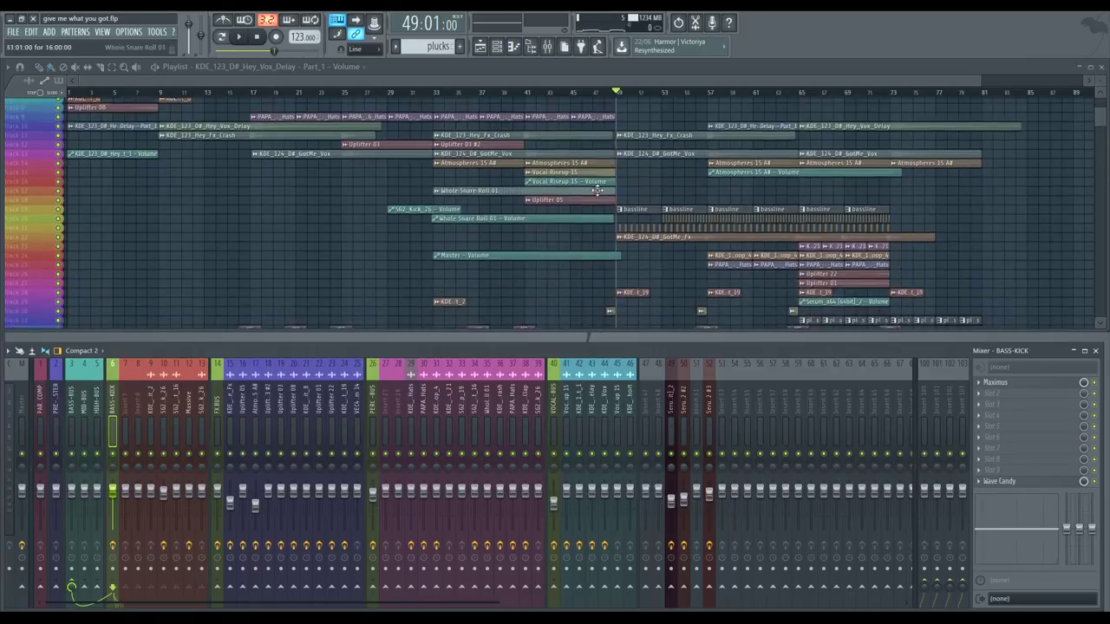
pyautogui.scroll(6, 597, 190)
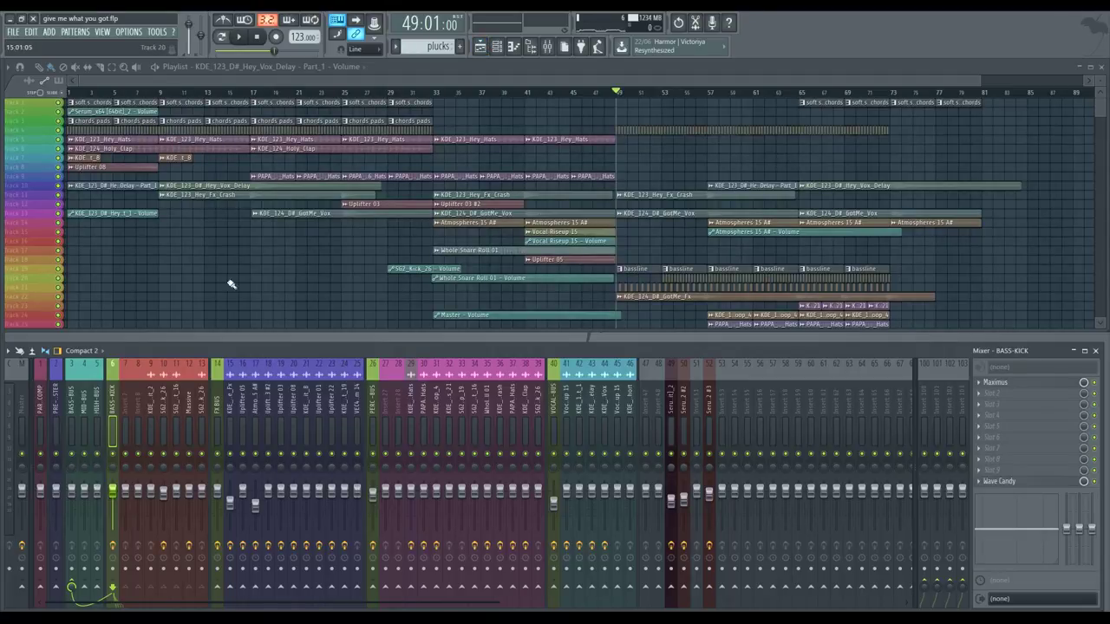
pyautogui.click(188, 406)
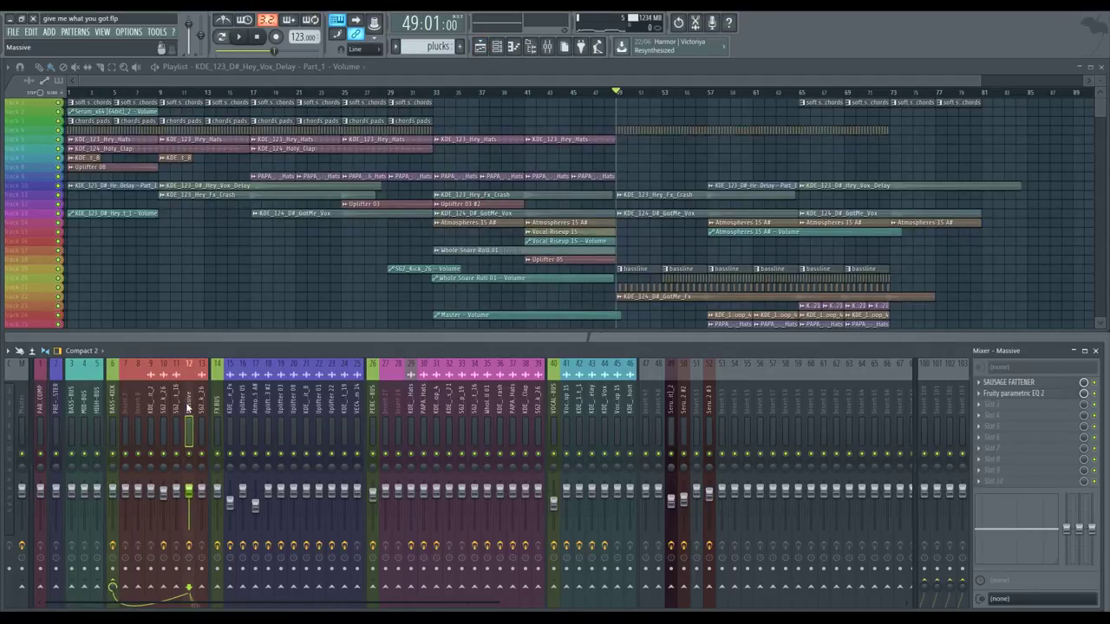
pyautogui.rightClick(190, 455)
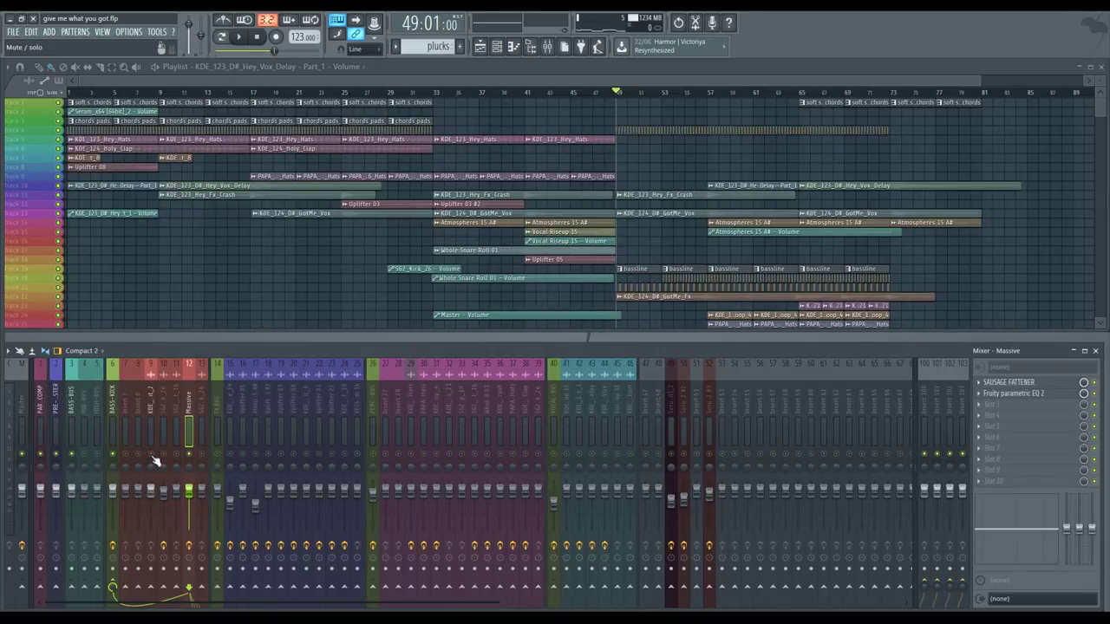
pyautogui.press('space')
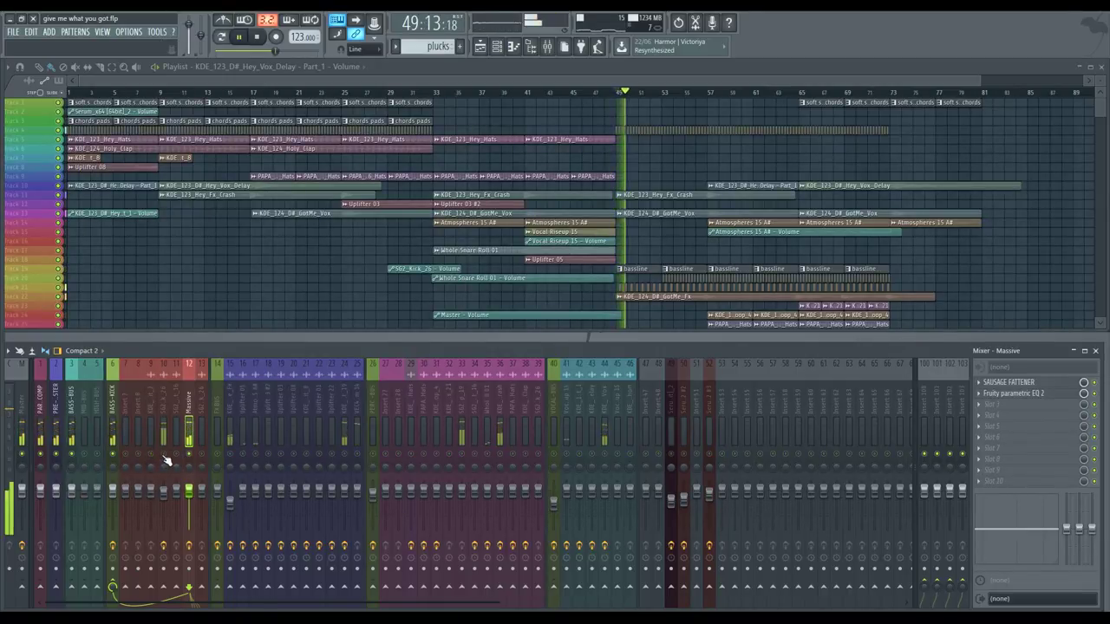
# Select bars 49 to 53 as the playback loop and audition Massive together with the unmuted SG2_Kick_26 track.
pyautogui.scroll(-3, 693, 200)
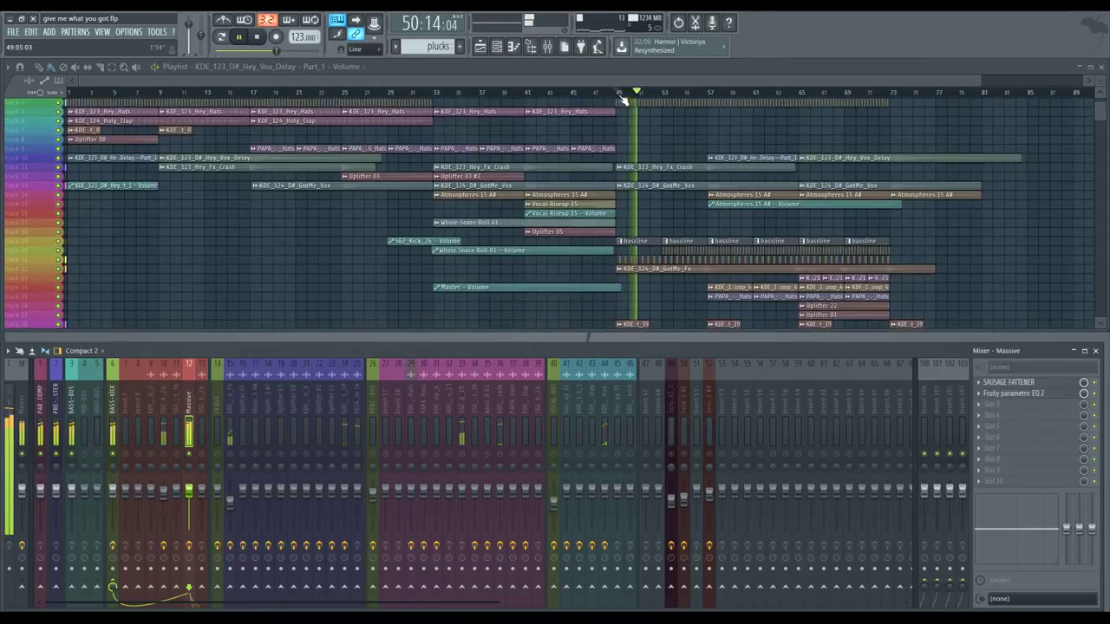
pyautogui.press('space')
pyautogui.moveTo(617, 95); pyautogui.dragTo(665, 103)
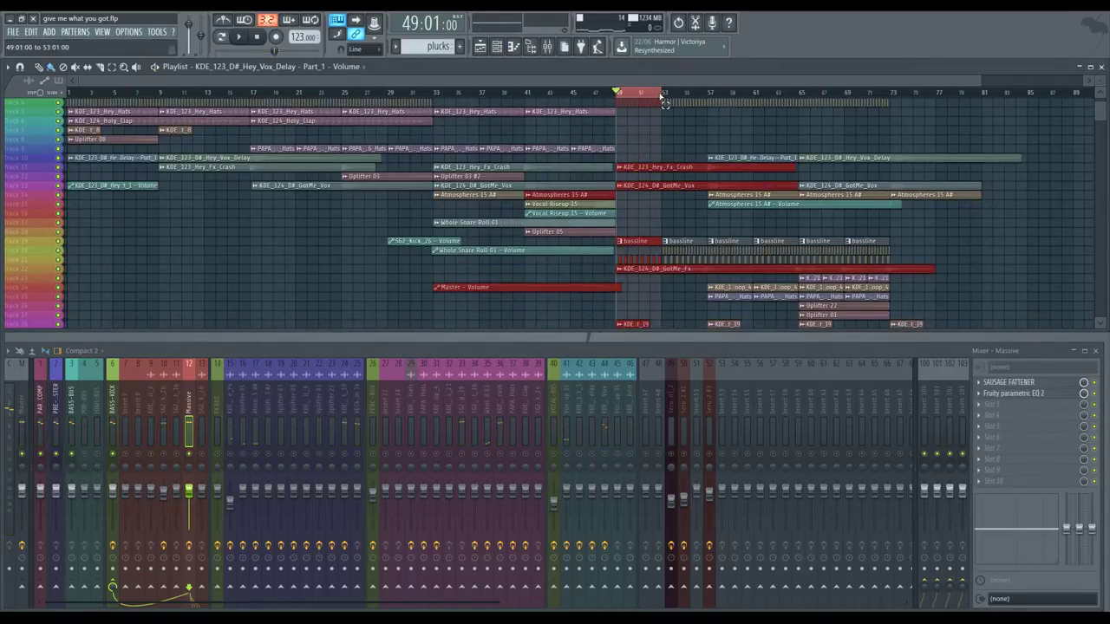
pyautogui.press('space')
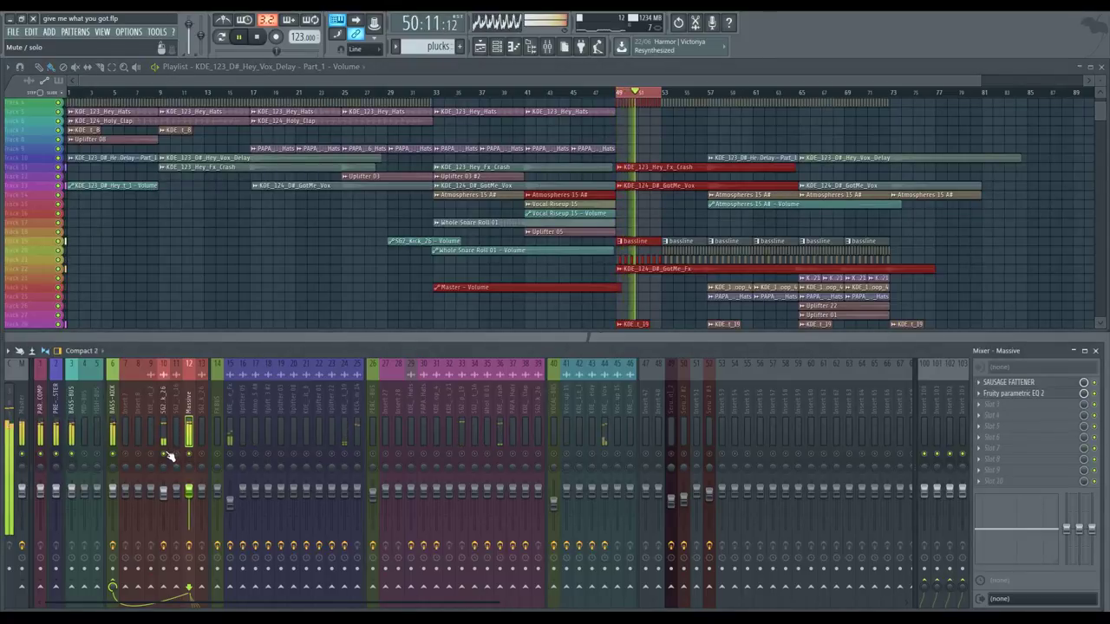
pyautogui.click(163, 399)
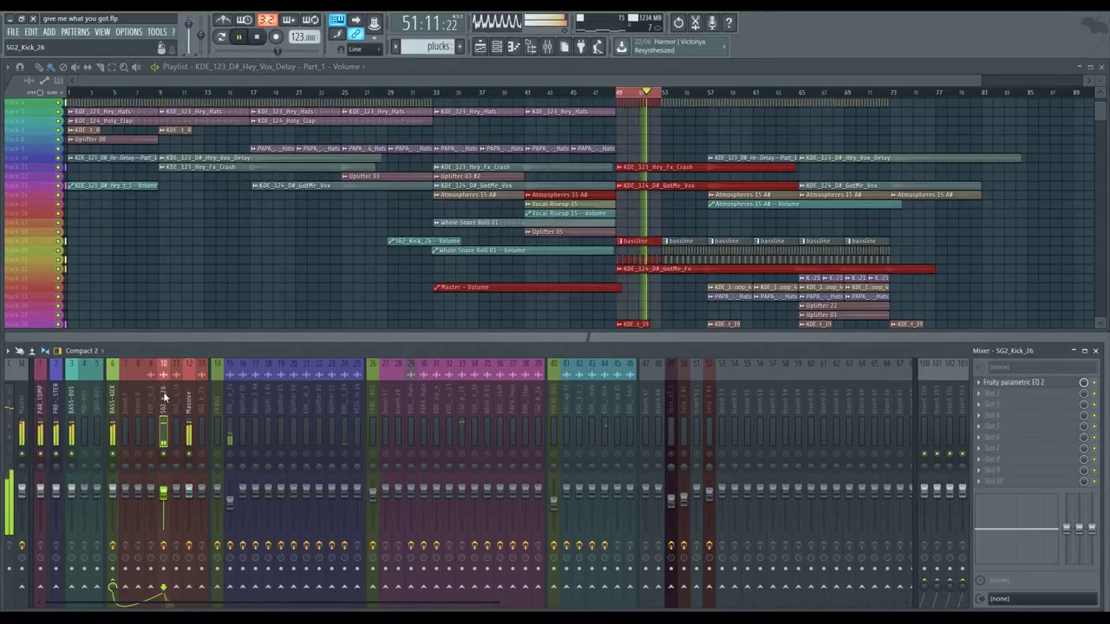
# Load Gross Beat in slot 3 of the Massive track and choose its Sidechain volume preset.
pyautogui.click(189, 403)
pyautogui.press('space')
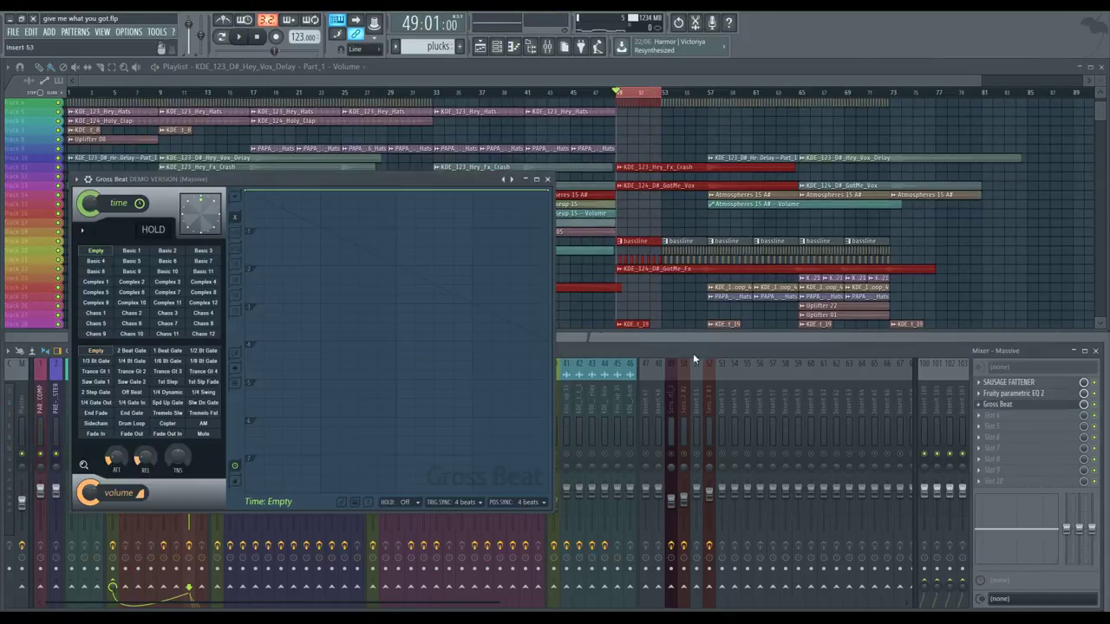
pyautogui.moveTo(455, 177); pyautogui.dragTo(489, 191)
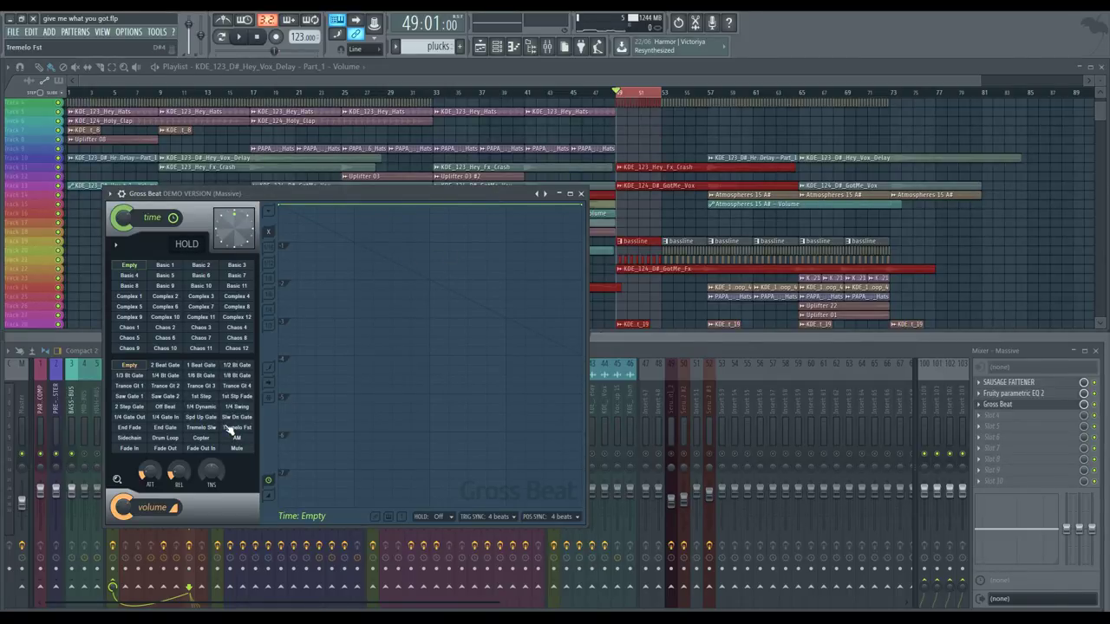
pyautogui.click(143, 440)
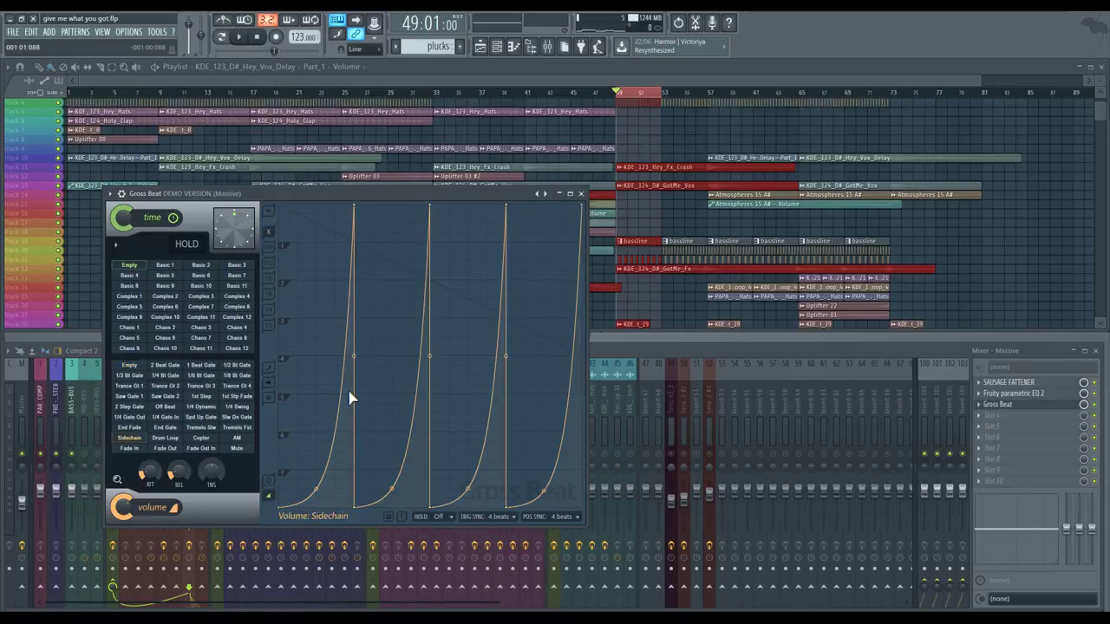
# Audition the Sidechain preset on the looped bars, mute the SG2_Kick_26 track and move the Gross Beat window clear.
pyautogui.press('space')
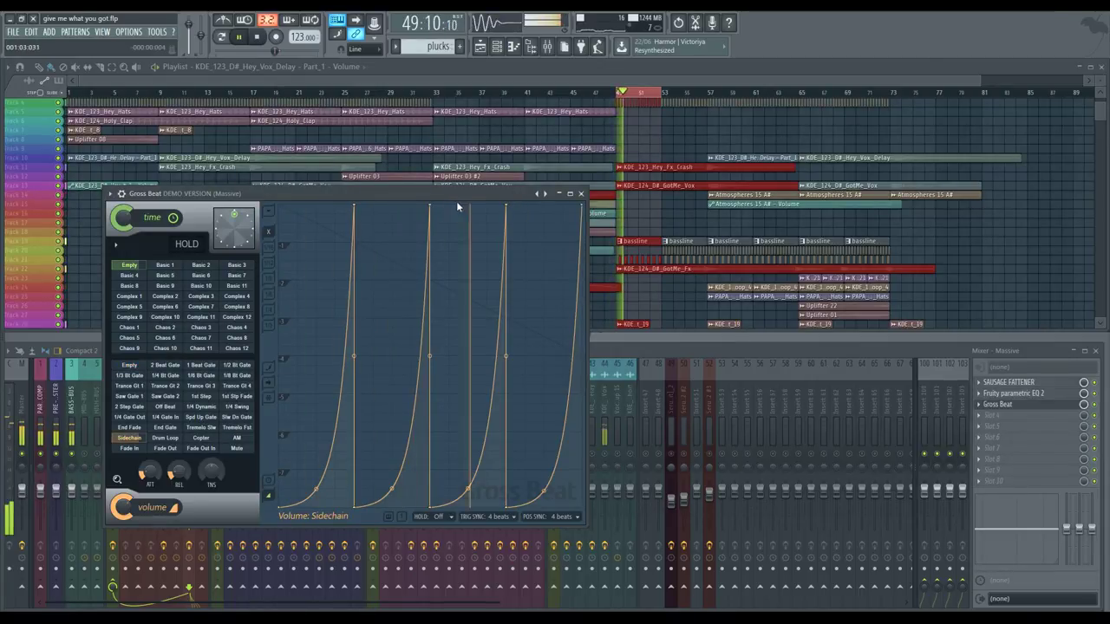
pyautogui.moveTo(461, 198); pyautogui.dragTo(695, 206)
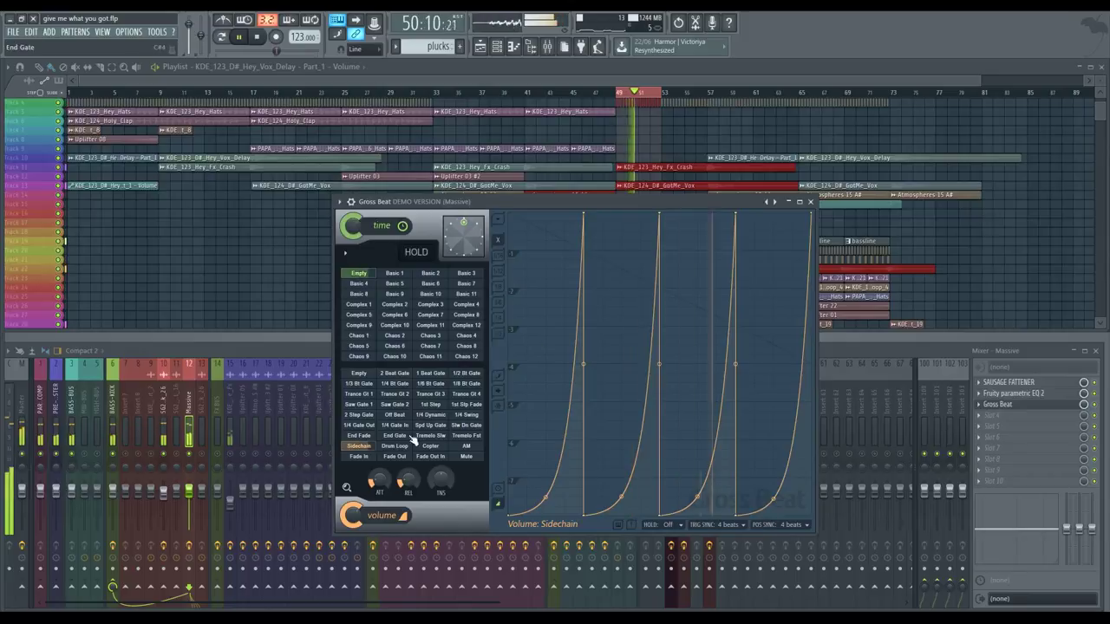
pyautogui.click(174, 458)
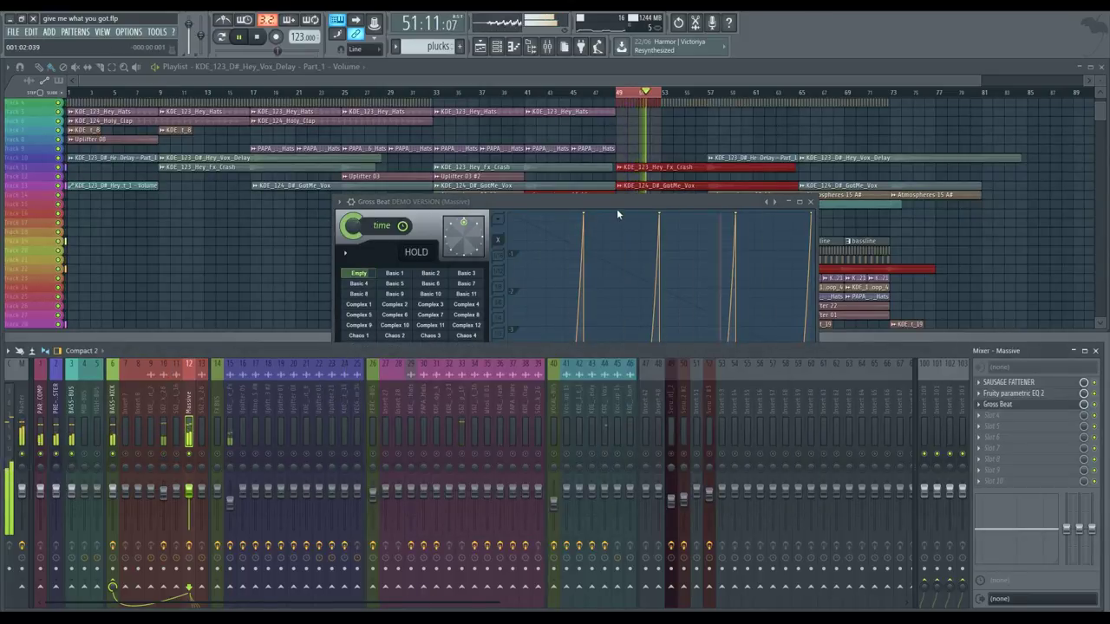
pyautogui.moveTo(617, 202); pyautogui.dragTo(597, 160)
pyautogui.press('space')
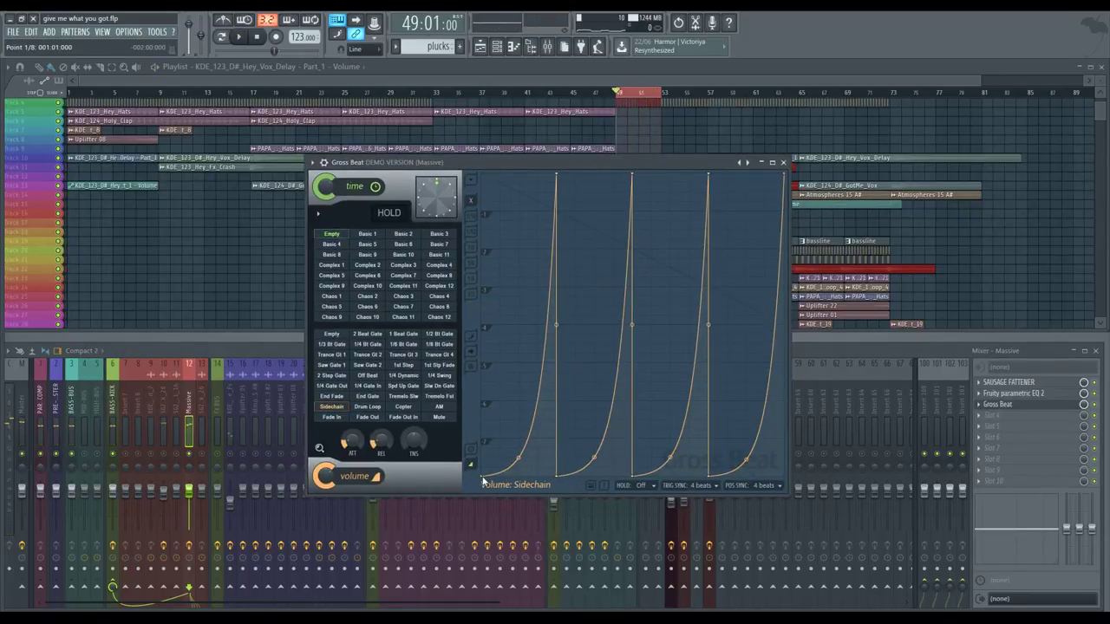
# Raise the four lowest points of the Gross Beat Sidechain volume envelope to half level.
pyautogui.moveTo(481, 476); pyautogui.dragTo(482, 329)
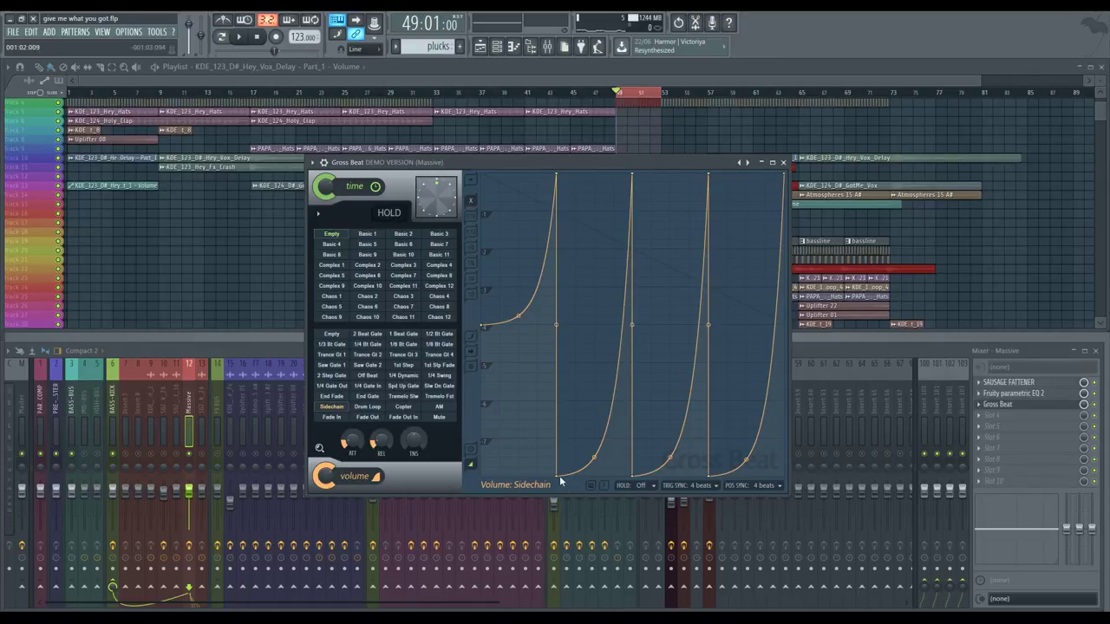
pyautogui.moveTo(560, 476); pyautogui.dragTo(558, 324)
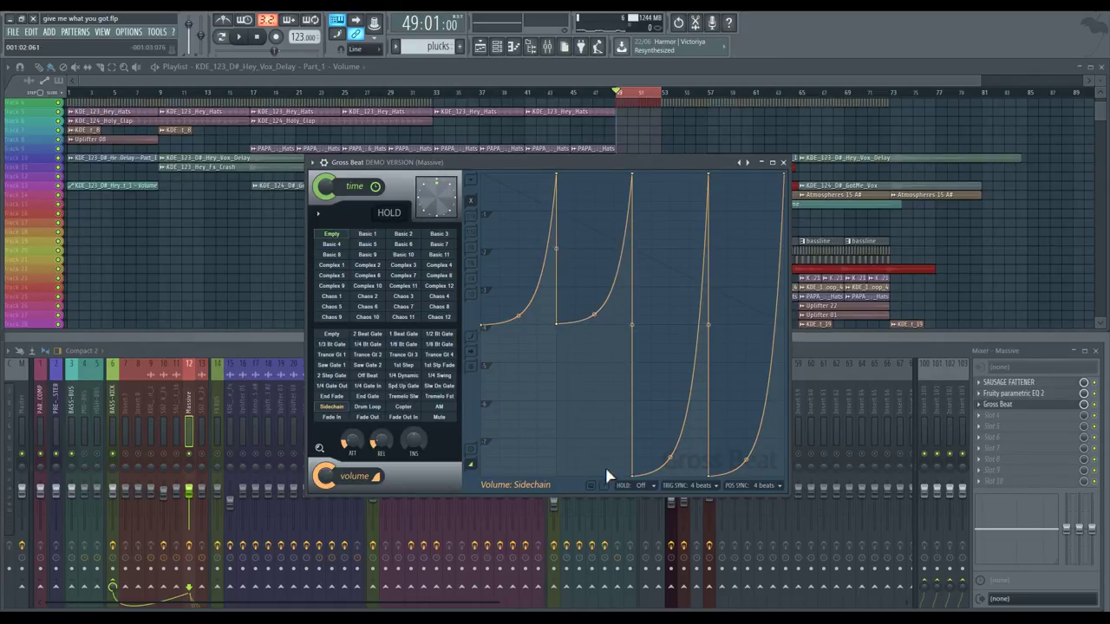
pyautogui.moveTo(636, 477); pyautogui.dragTo(635, 327)
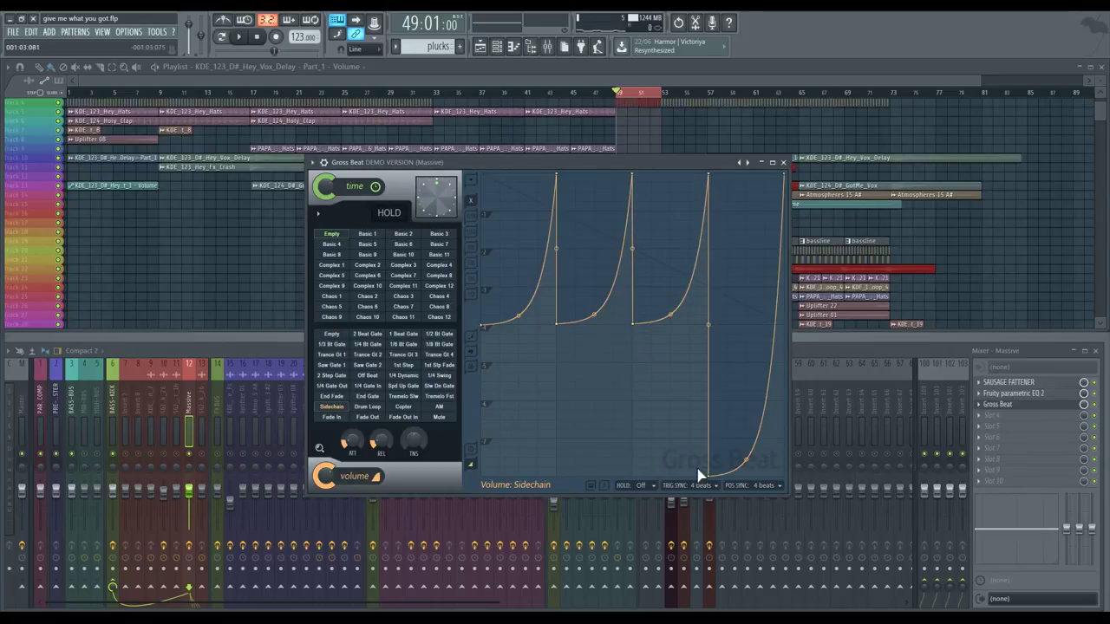
pyautogui.moveTo(710, 478); pyautogui.dragTo(712, 328)
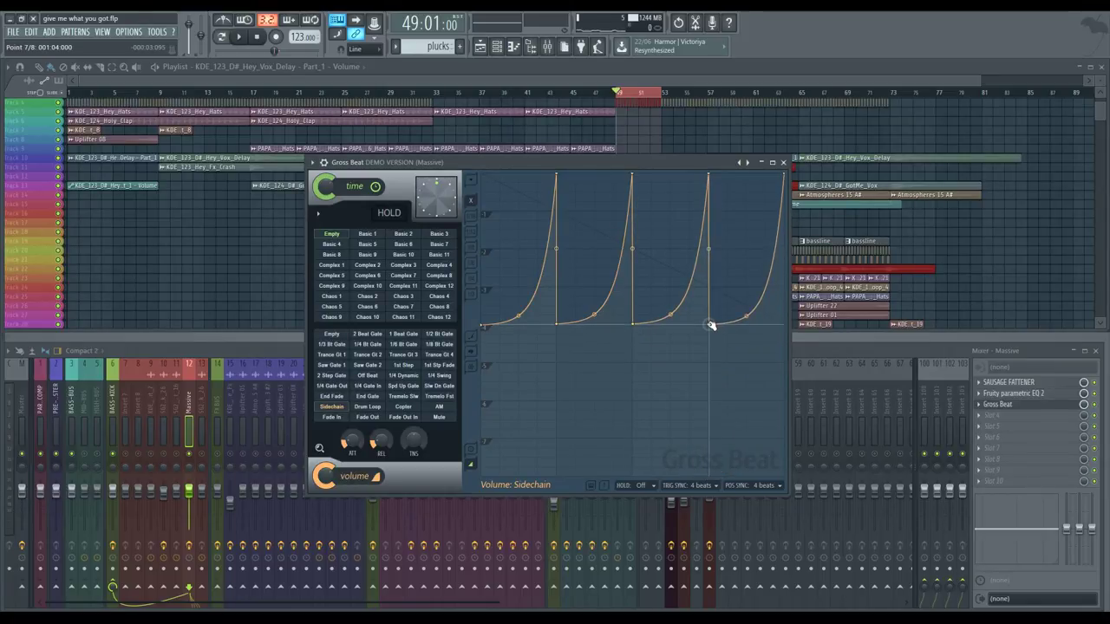
# Audition the edited sidechain envelope on the Massive track alone and again with SG2_Kick_26 unmuted.
pyautogui.press('space')
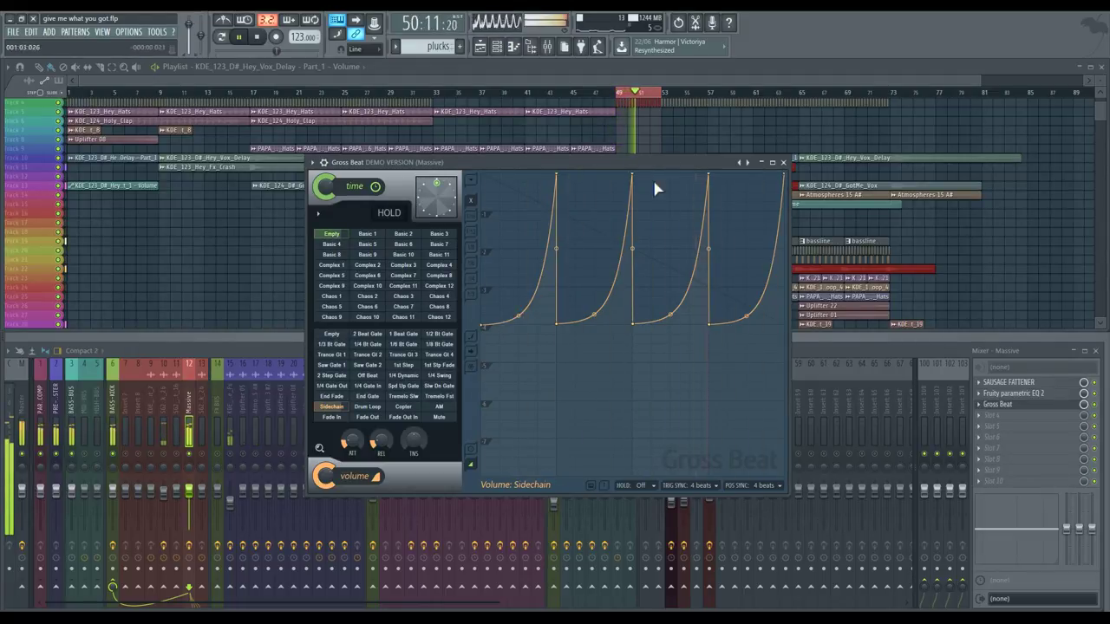
pyautogui.moveTo(505, 163); pyautogui.dragTo(688, 172)
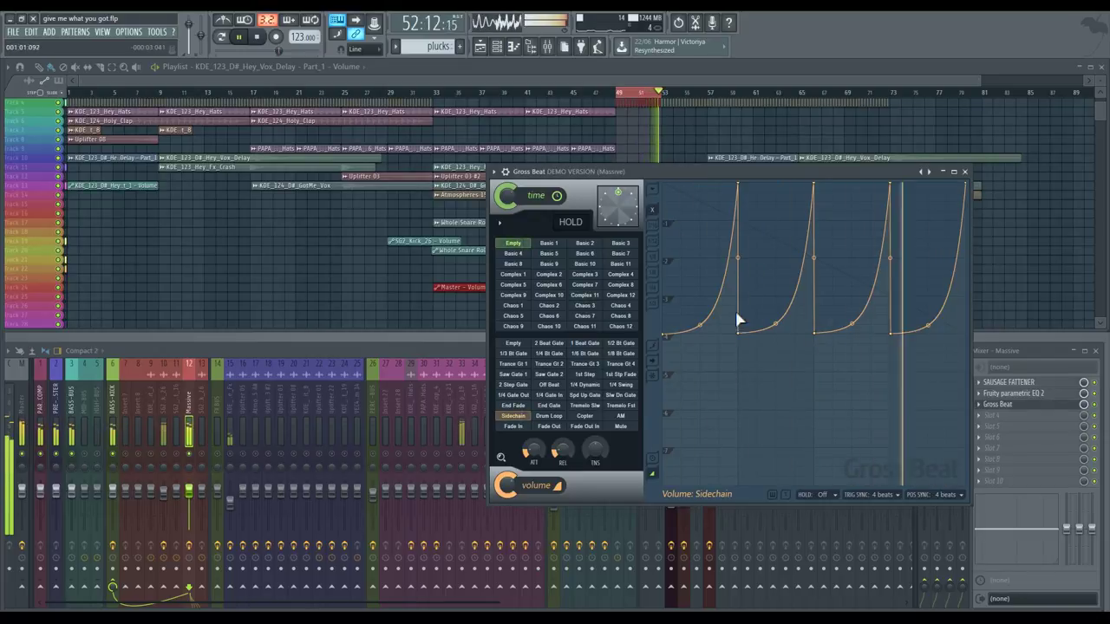
pyautogui.press('space')
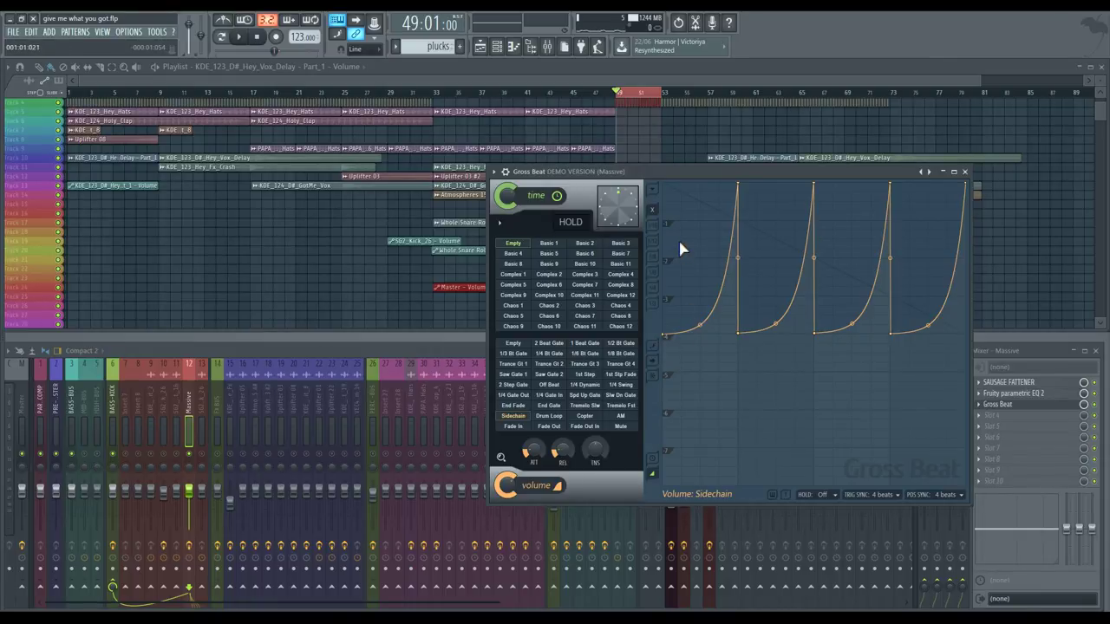
pyautogui.click(168, 466)
pyautogui.press('space')
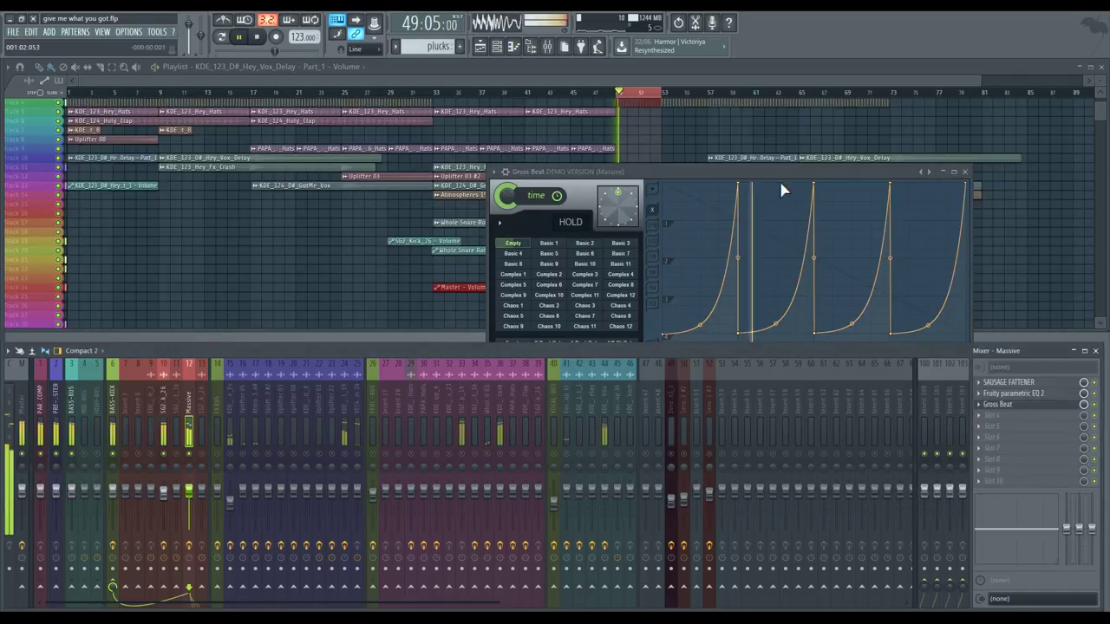
# Compare the looped Massive bass with and without Gross Beat by toggling its effect slot, keeping the plugin window clear of the mixer.
pyautogui.moveTo(782, 173); pyautogui.dragTo(712, 135)
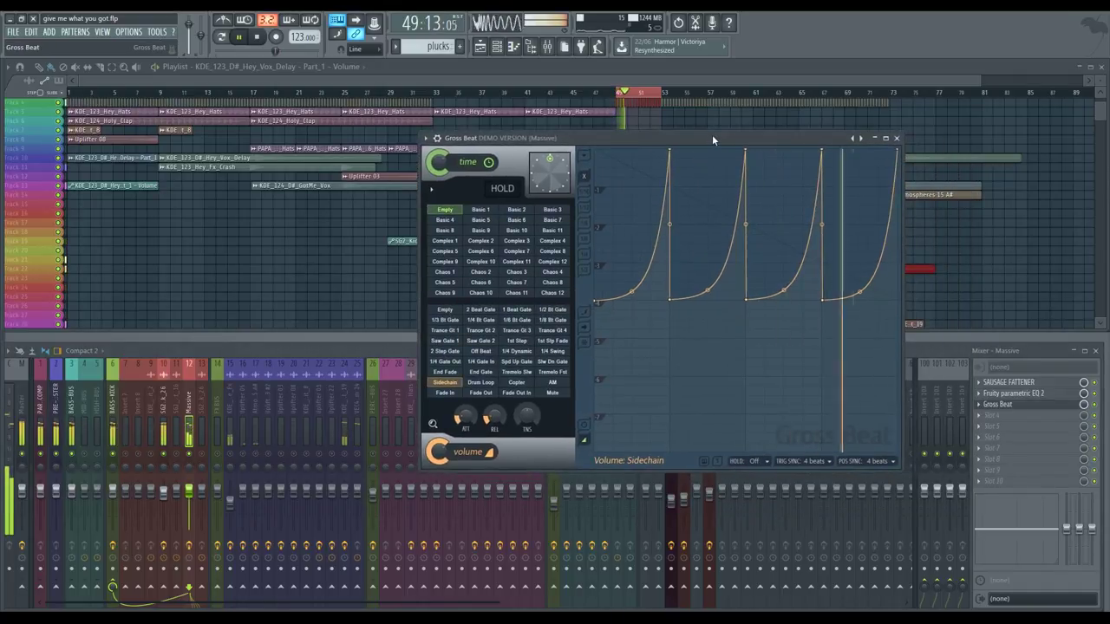
pyautogui.click(1097, 408)
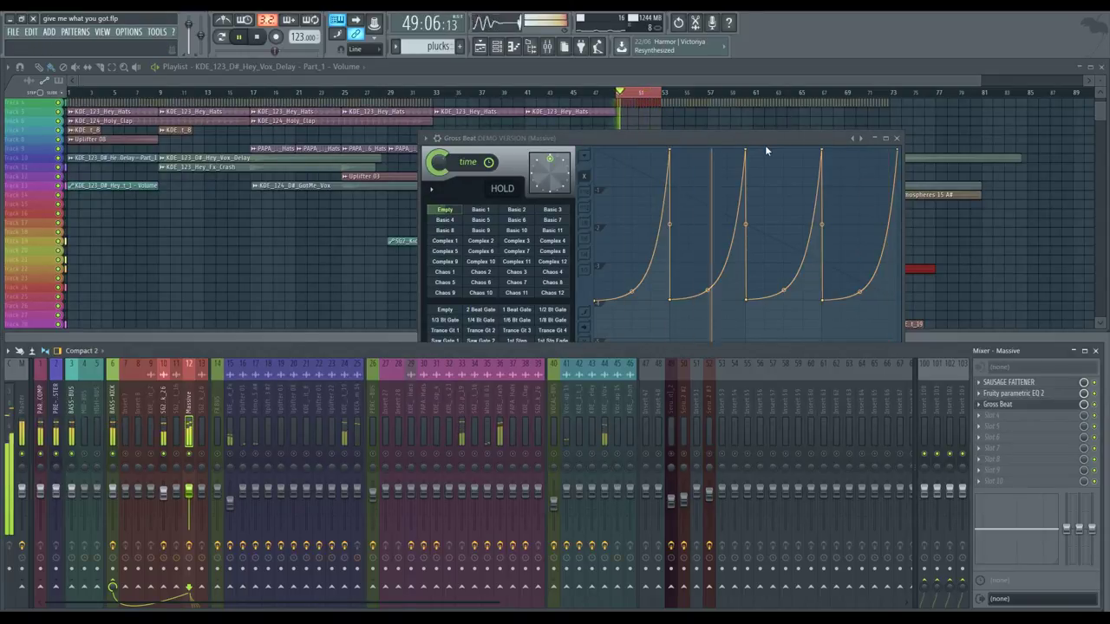
pyautogui.moveTo(765, 143); pyautogui.dragTo(769, 124)
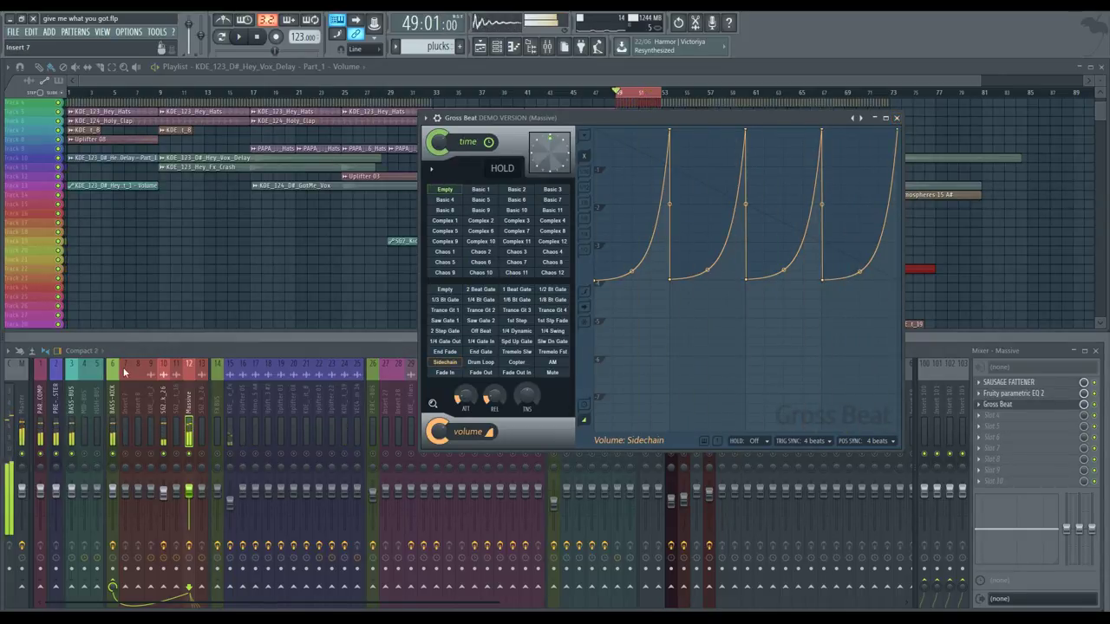
# Cut the SG2_Kick_26 track with Fruity parametric EQ 2, lowering the band 7 high shelf and the band 1 low shelf to about -6.2 dB at 27 Hz.
pyautogui.click(162, 401)
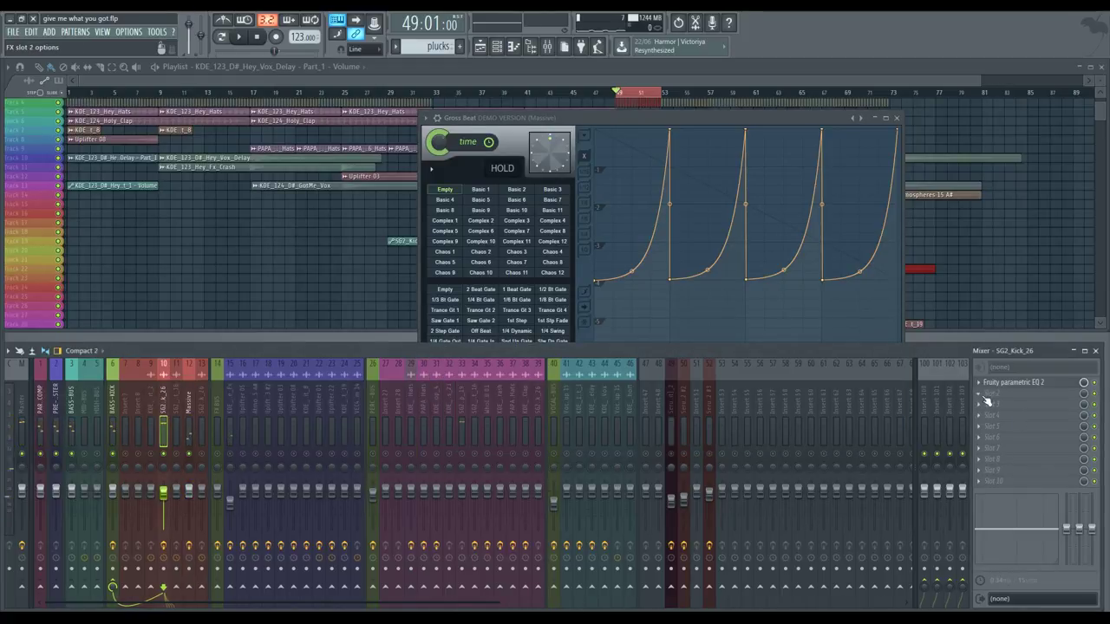
pyautogui.click(1006, 382)
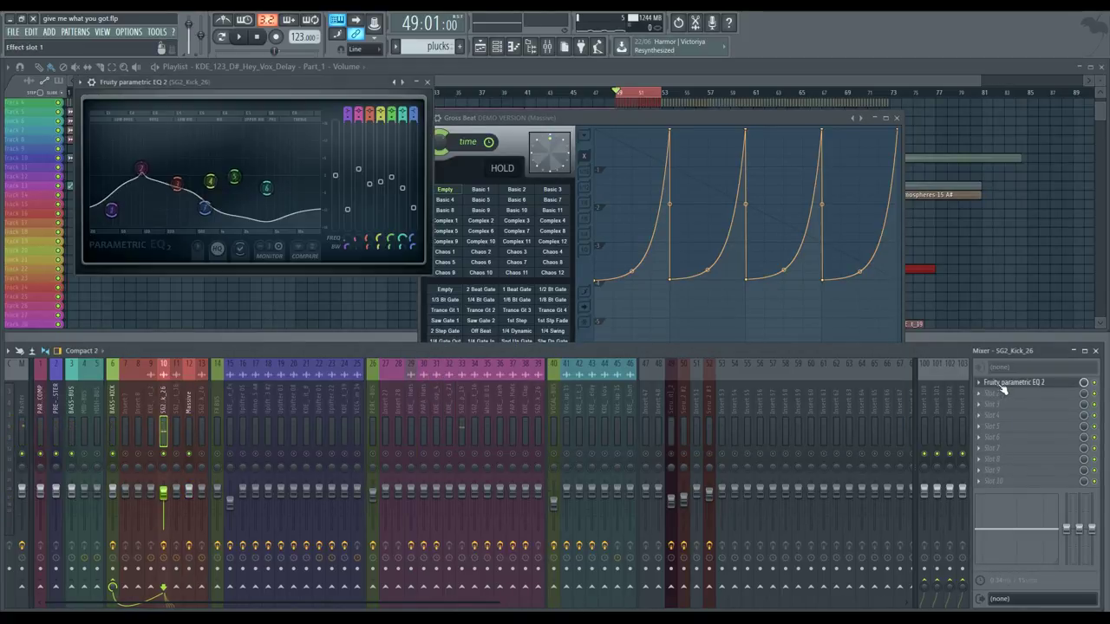
pyautogui.moveTo(206, 209); pyautogui.dragTo(272, 196)
pyautogui.press('space')
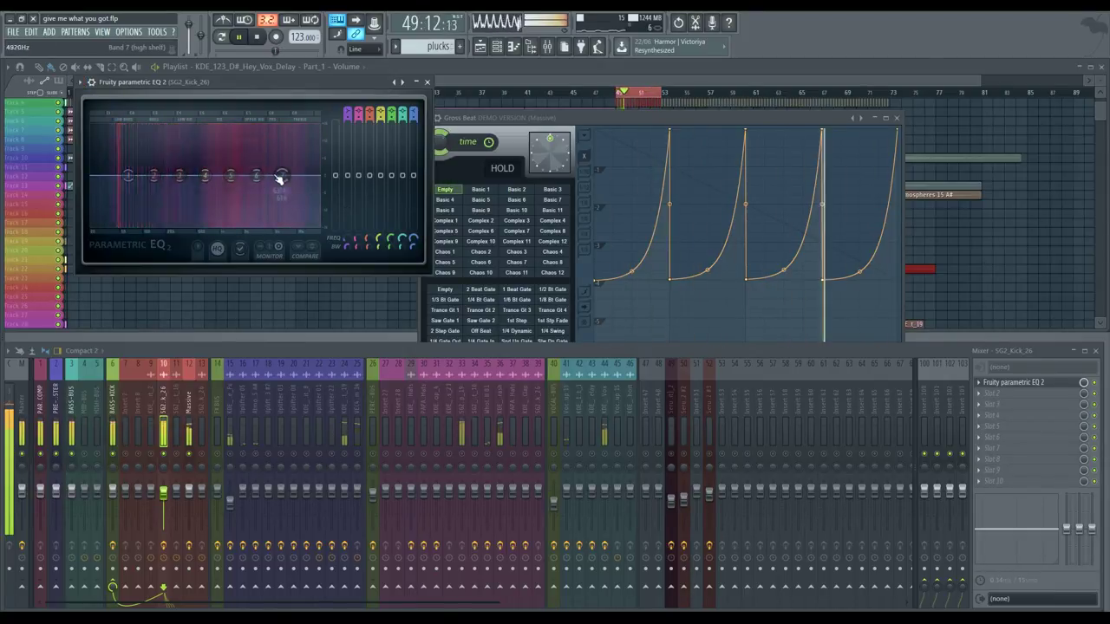
pyautogui.moveTo(280, 178); pyautogui.dragTo(278, 198)
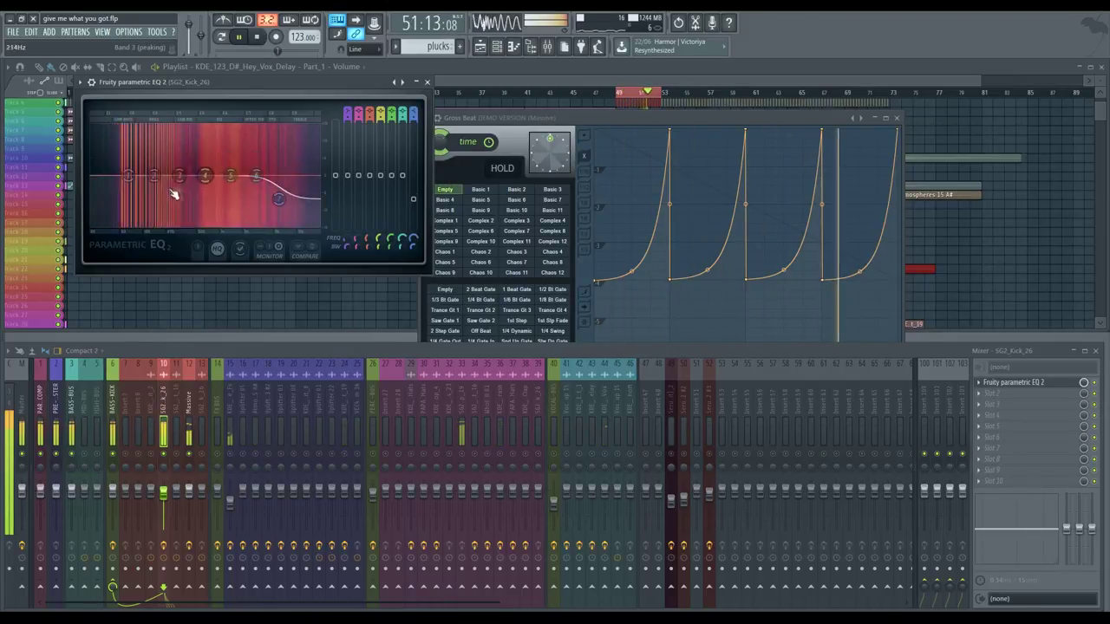
pyautogui.moveTo(128, 175); pyautogui.dragTo(99, 193)
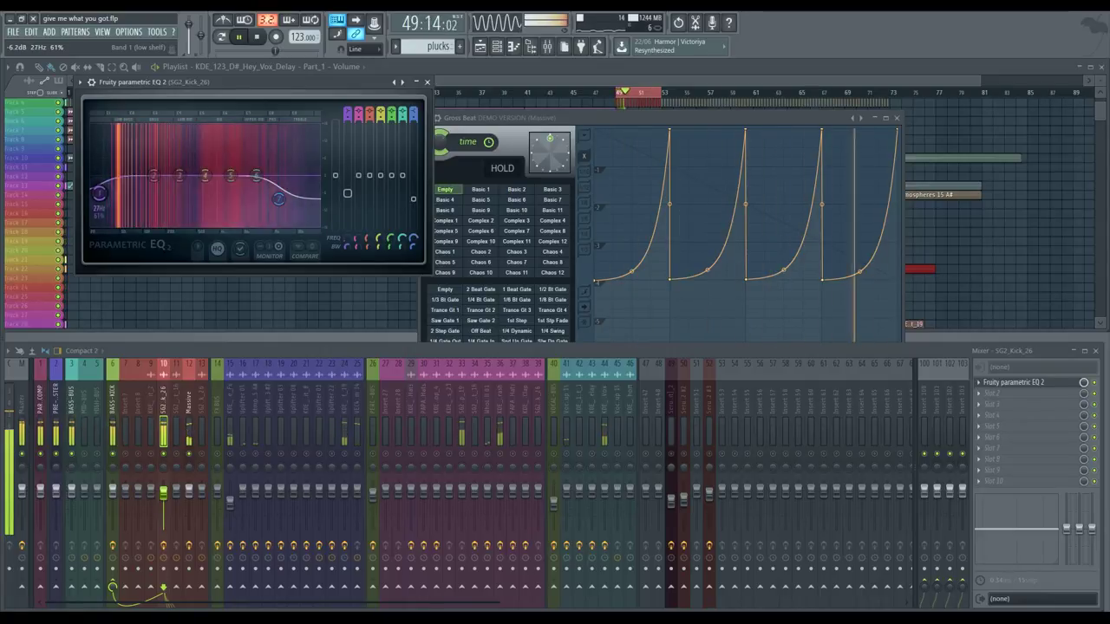
pyautogui.click(428, 82)
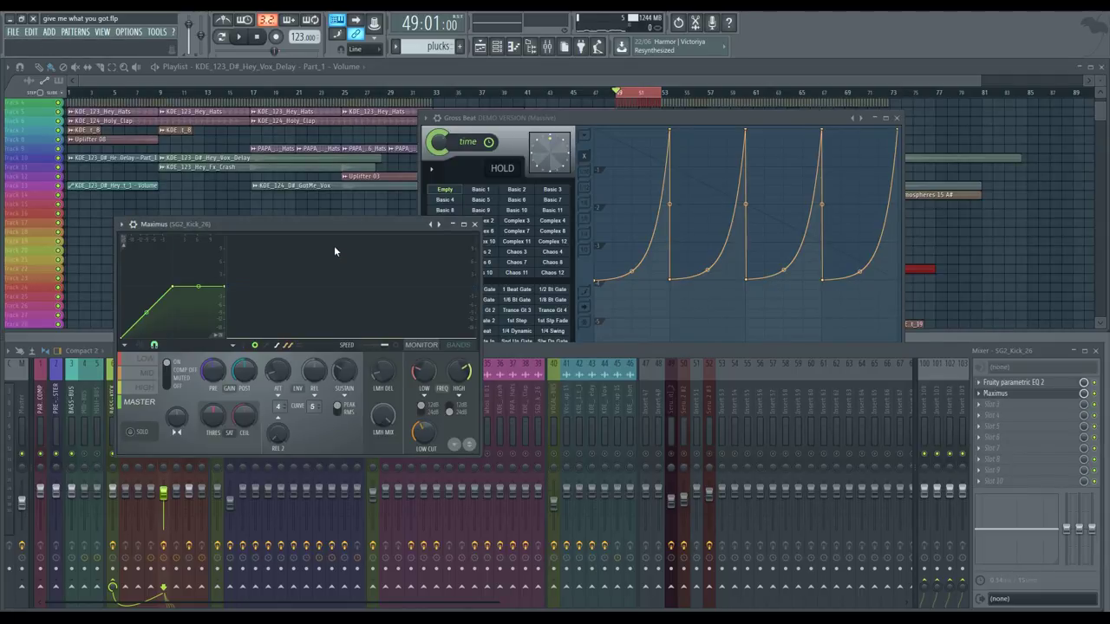
# Load Maximus in slot 2 of SG2_Kick_26, audition the kick through it and enlarge its window for closer editing.
pyautogui.press('space')
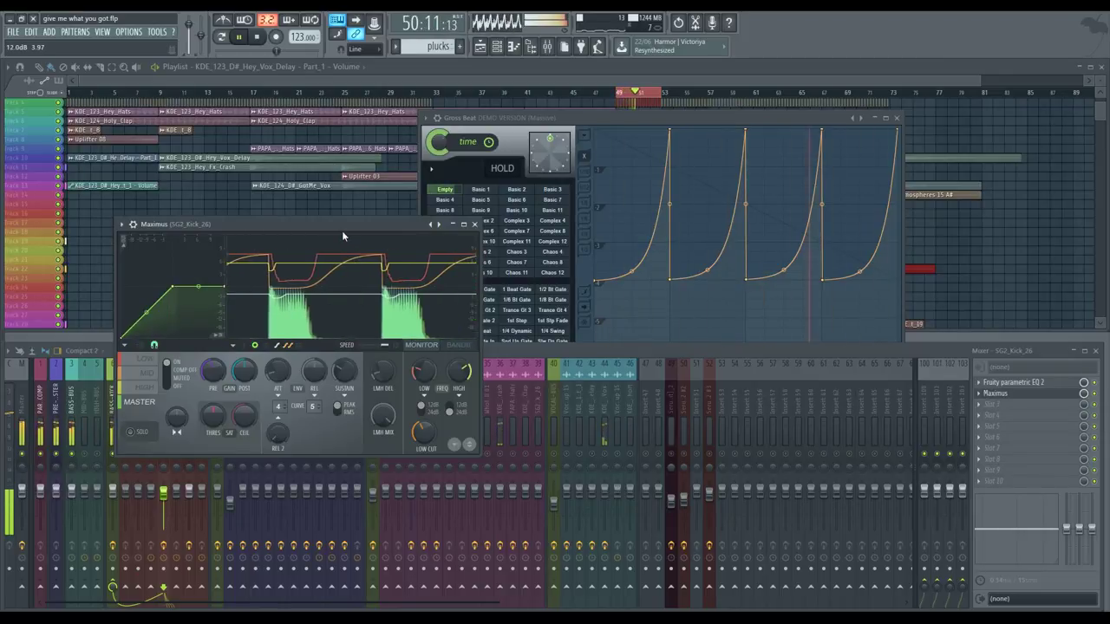
pyautogui.moveTo(339, 230); pyautogui.dragTo(304, 130)
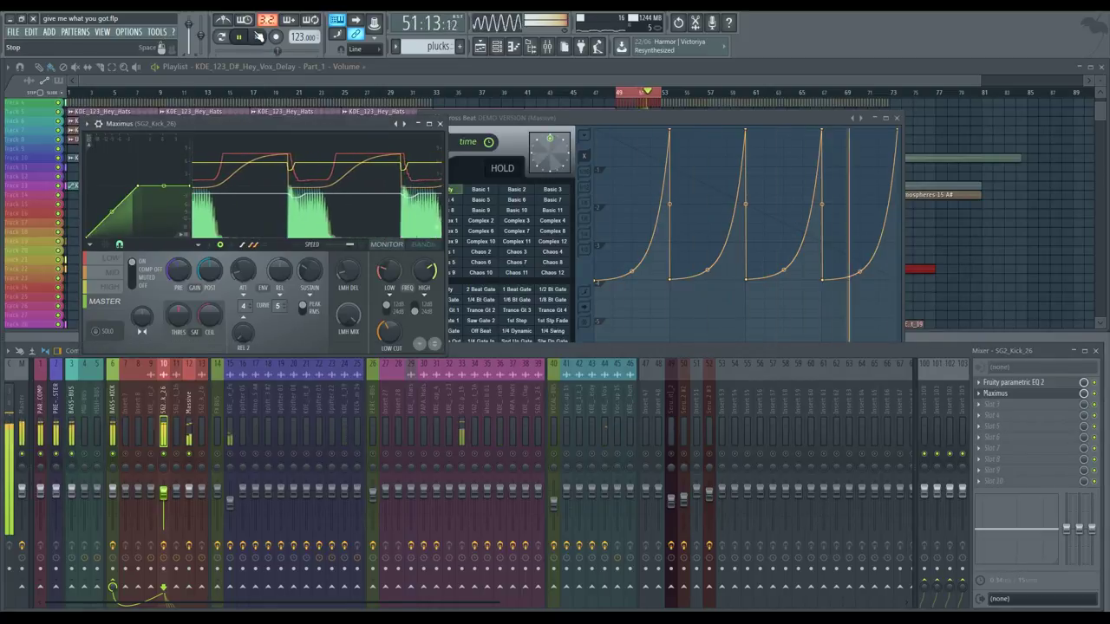
pyautogui.press('space')
pyautogui.moveTo(367, 126); pyautogui.dragTo(348, 111)
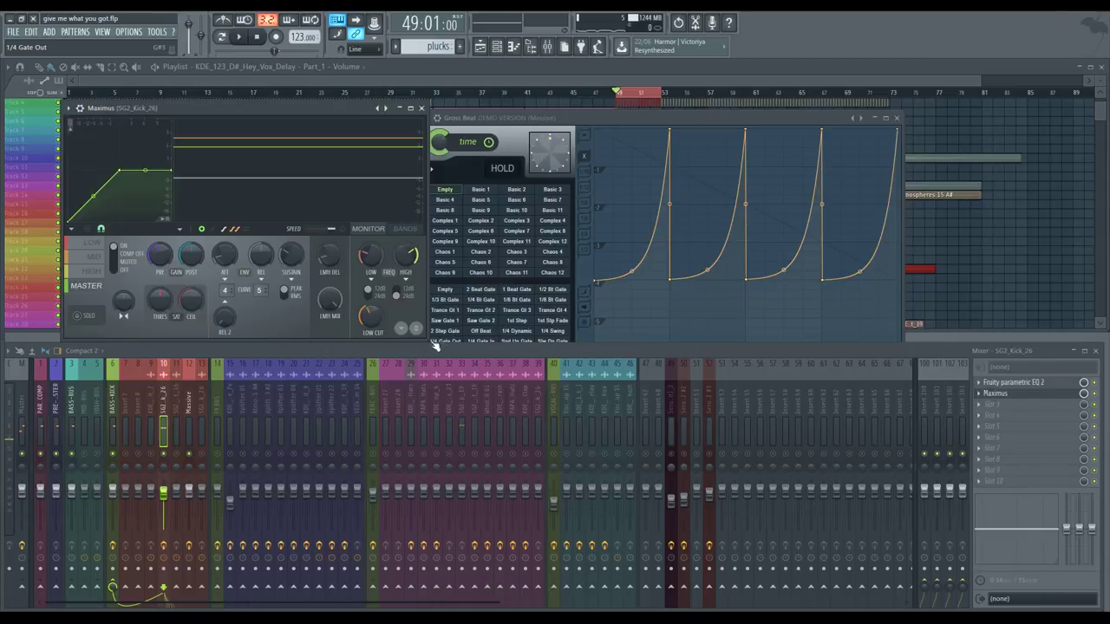
pyautogui.moveTo(435, 345); pyautogui.dragTo(795, 517)
pyautogui.press('space')
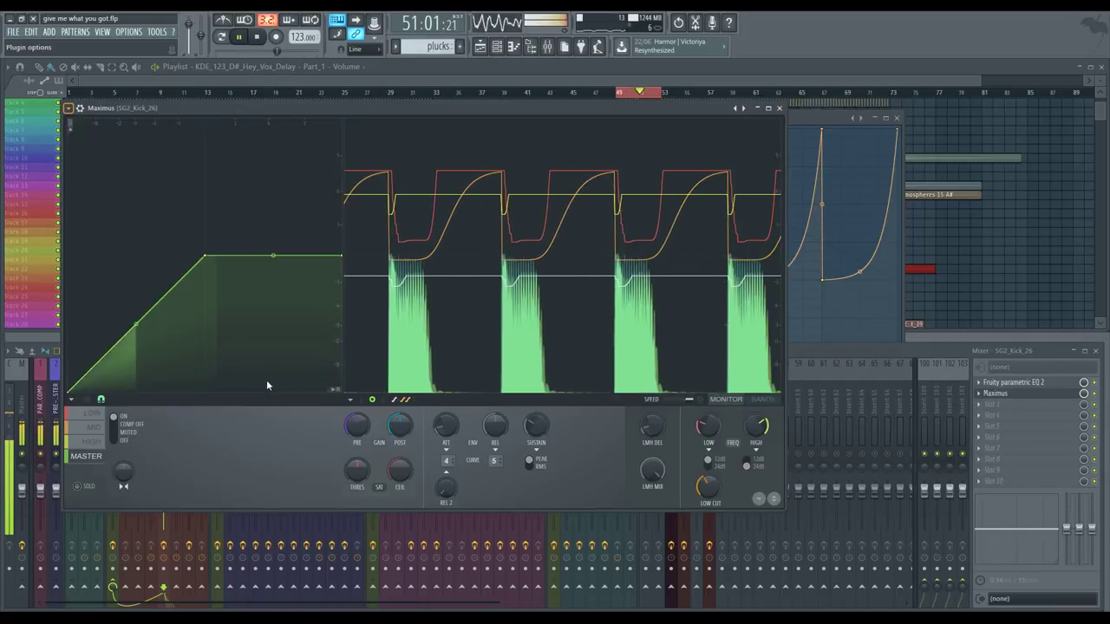
# Try a different Maximus preset on SG2_Kick_26 and audition it over the looped bars.
pyautogui.click(268, 429)
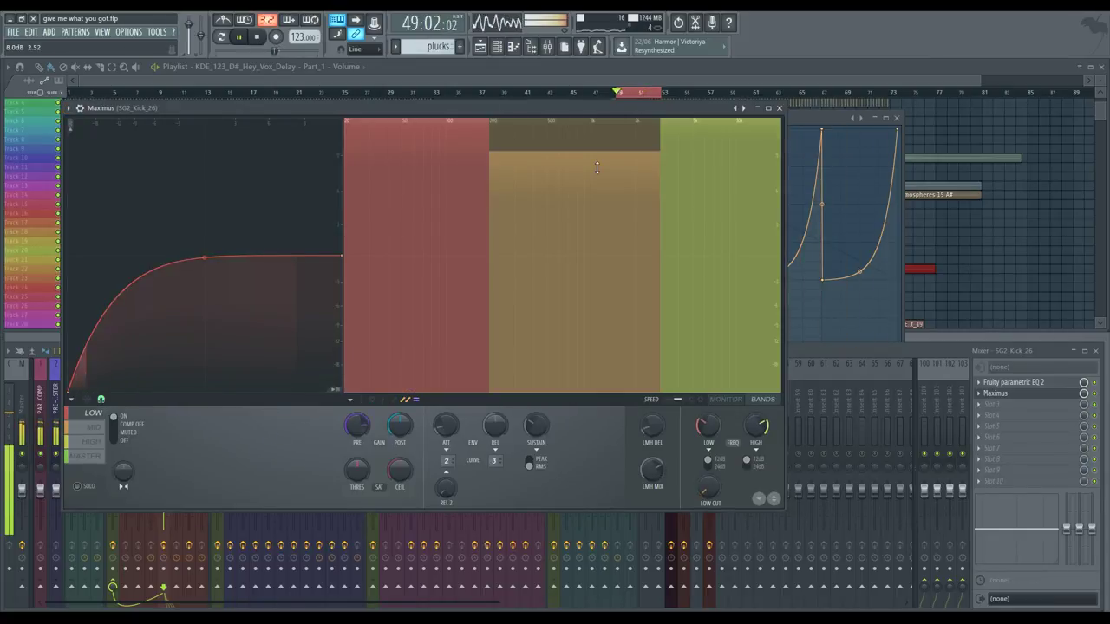
pyautogui.click(780, 108)
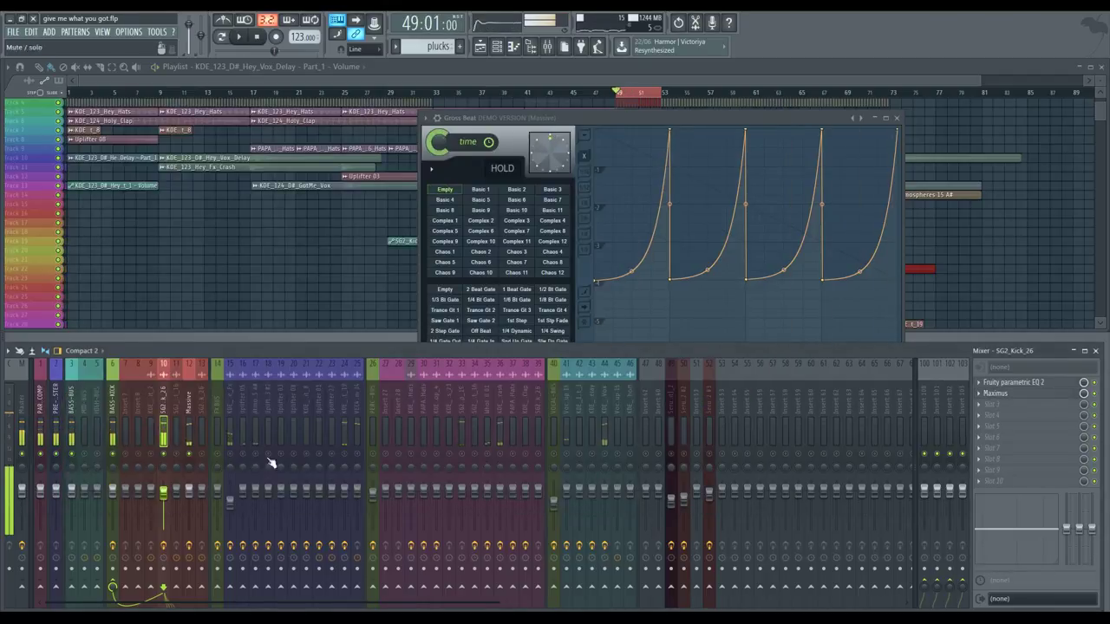
pyautogui.press('space')
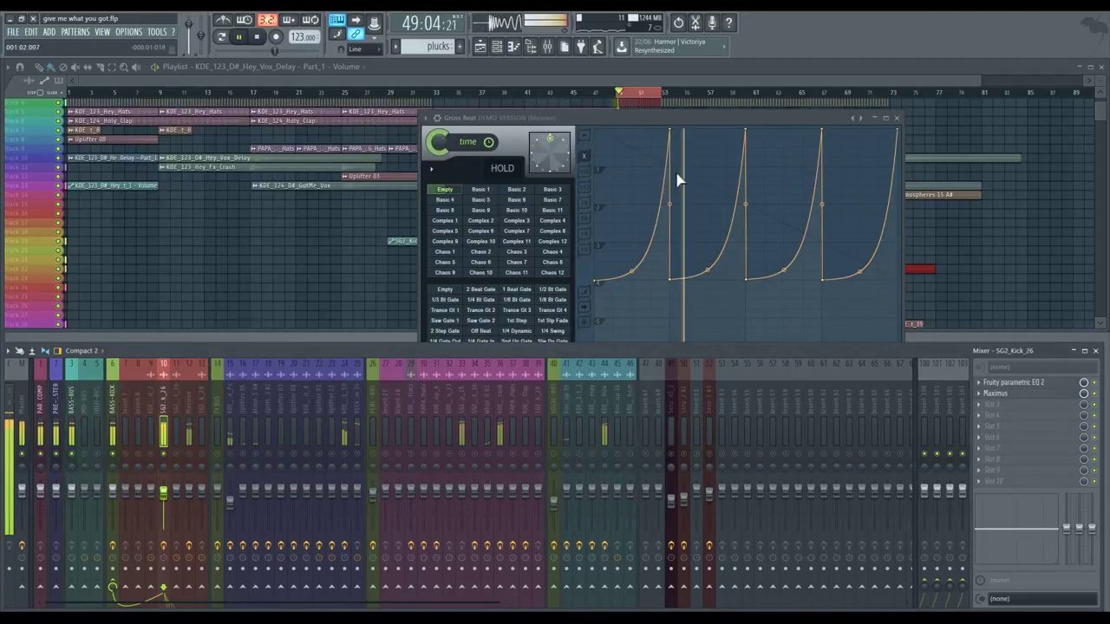
pyautogui.click(997, 393)
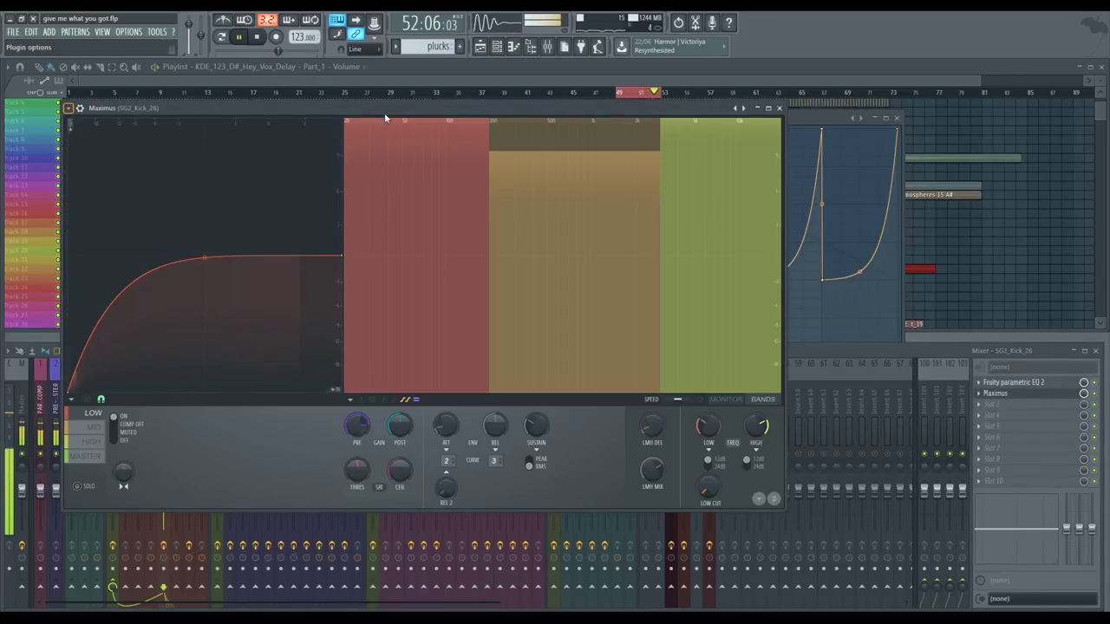
pyautogui.click(259, 36)
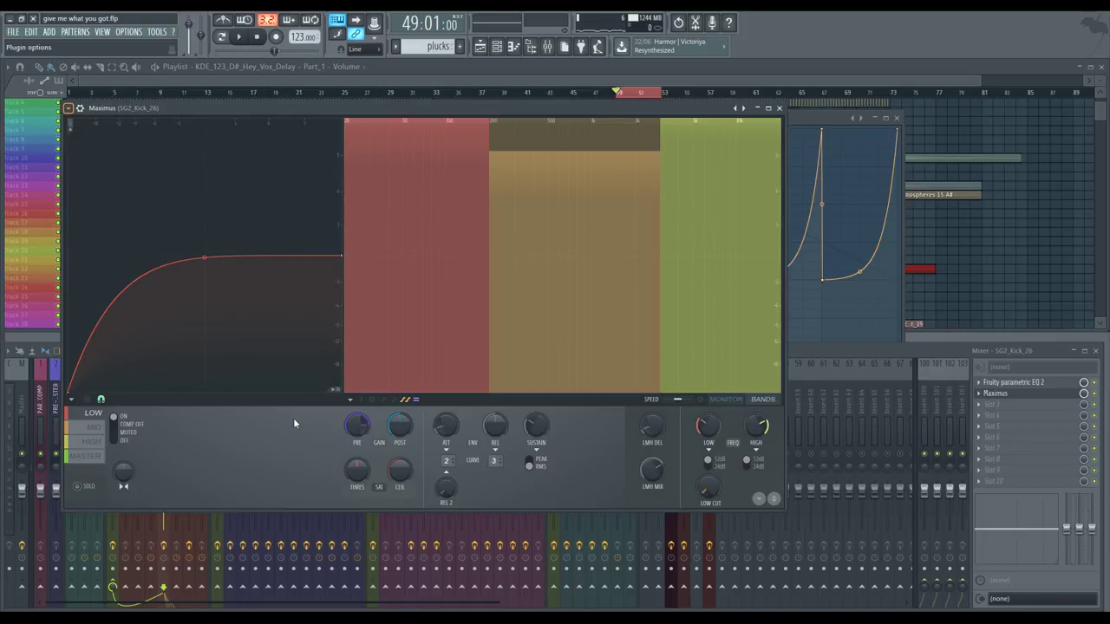
# Switch Maximus on the kick to another preset, play the loop and lower the upper tension point of the master curve.
pyautogui.scroll(-3, 293, 418)
pyautogui.press('space')
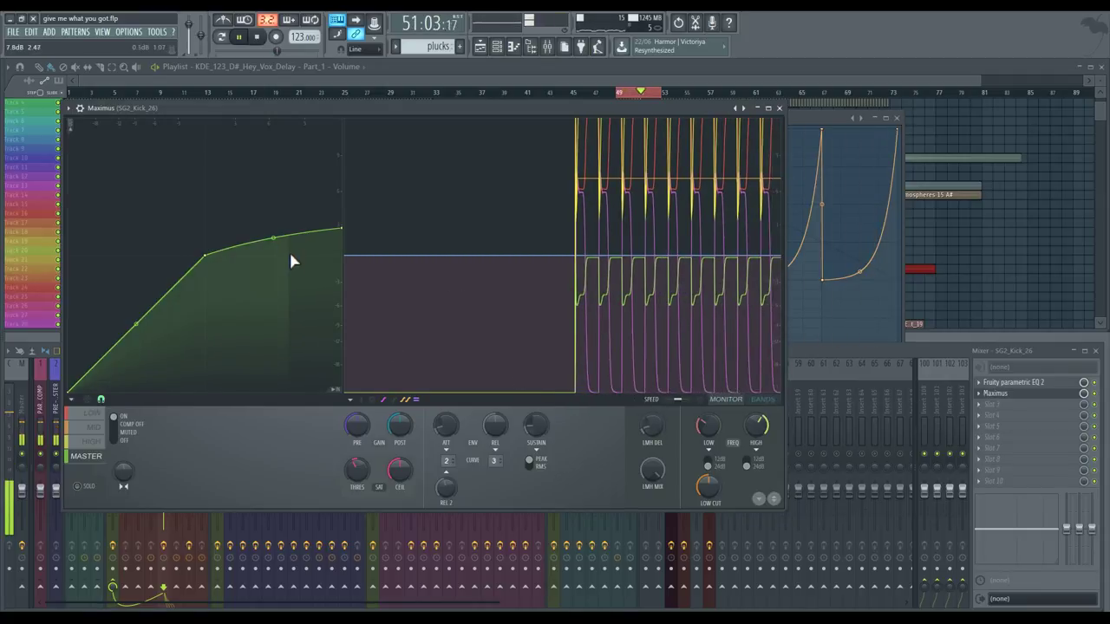
pyautogui.moveTo(273, 237); pyautogui.dragTo(250, 285)
# Review the low and mid band curves in Maximus and set the high band's point 1 to 2 tension to 64.5%.
pyautogui.click(91, 415)
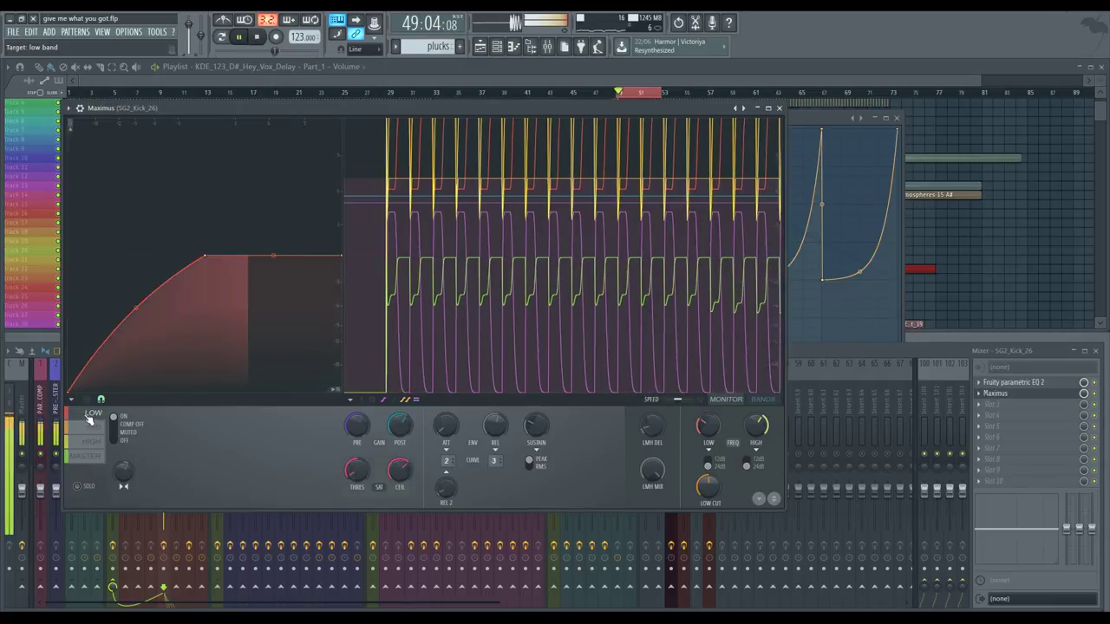
pyautogui.click(92, 430)
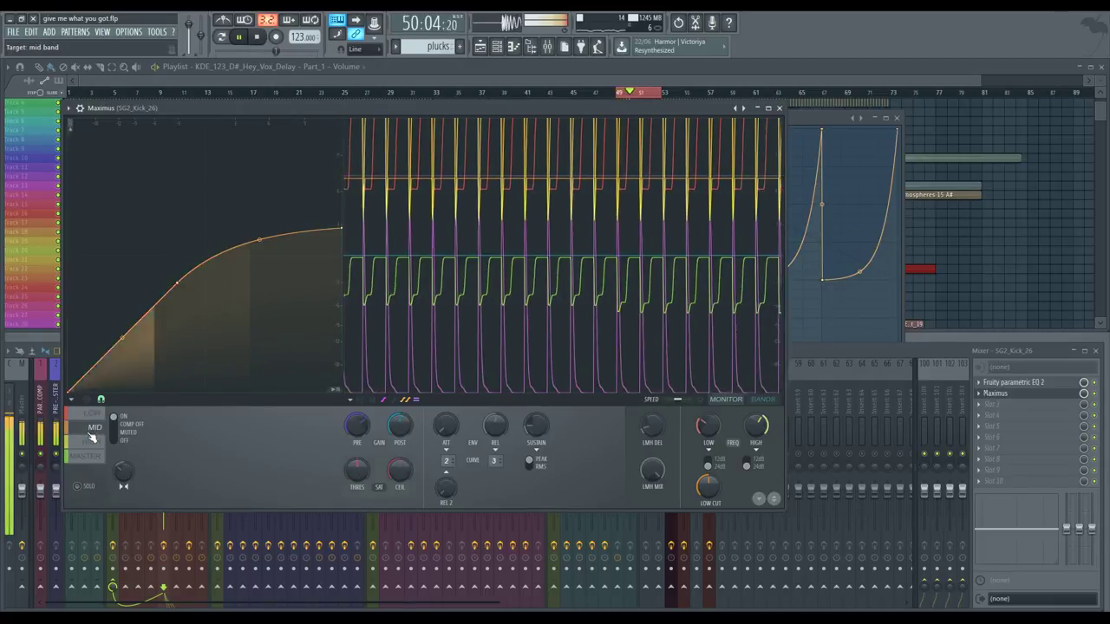
pyautogui.click(94, 444)
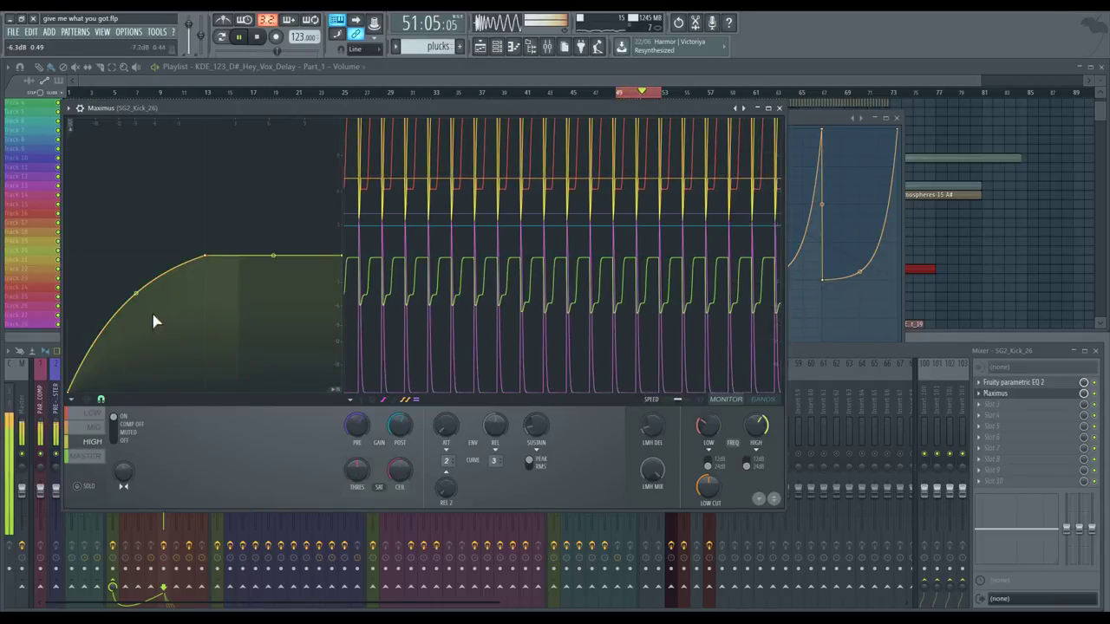
pyautogui.moveTo(153, 321); pyautogui.dragTo(152, 390)
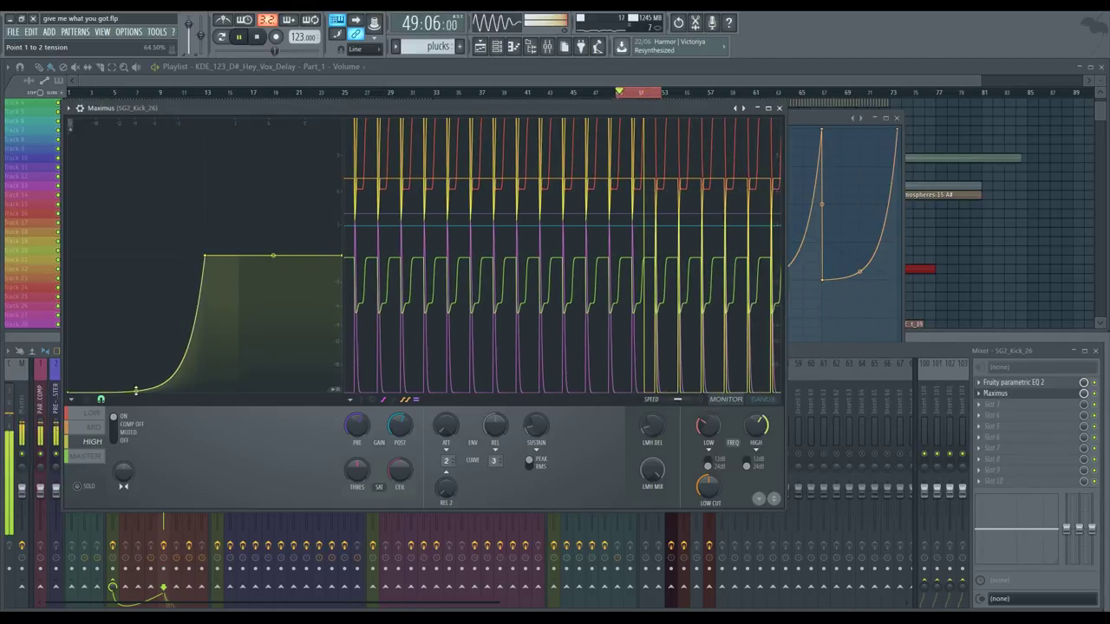
# Adjust the first curve segments of the low and mid bands in Maximus and set the high band's point 1 to 2 tension to 6%.
pyautogui.click(87, 419)
pyautogui.moveTo(131, 310)
pyautogui.mouseDown()
pyautogui.moveTo(136, 377)
pyautogui.moveTo(136, 347)
pyautogui.moveTo(122, 356)
pyautogui.moveTo(123, 310)
pyautogui.mouseUp()
pyautogui.click(96, 431)
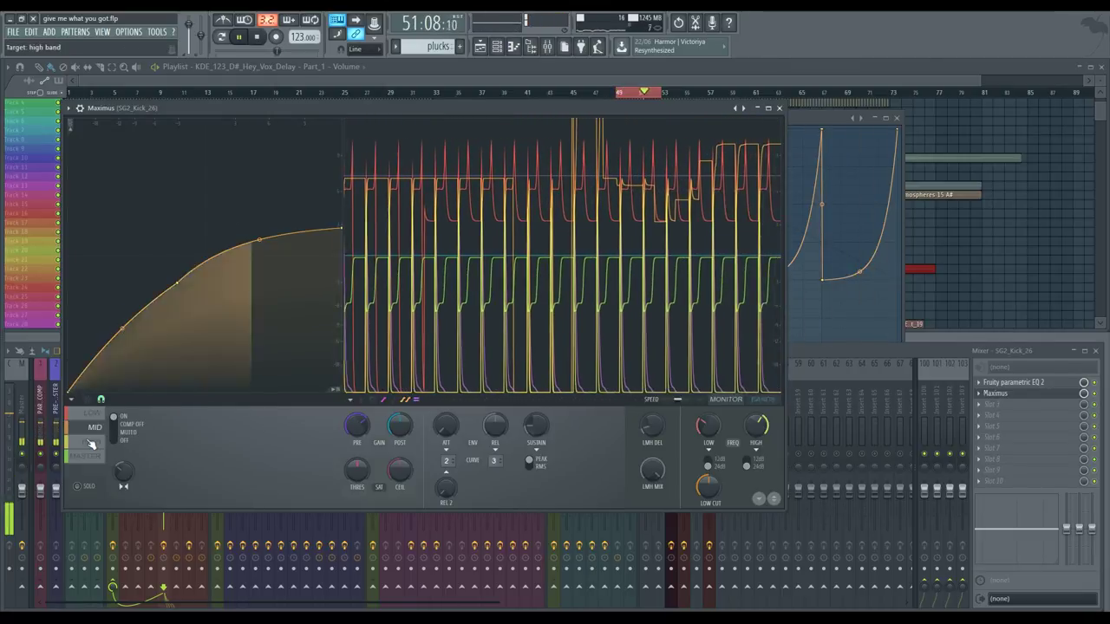
pyautogui.click(91, 443)
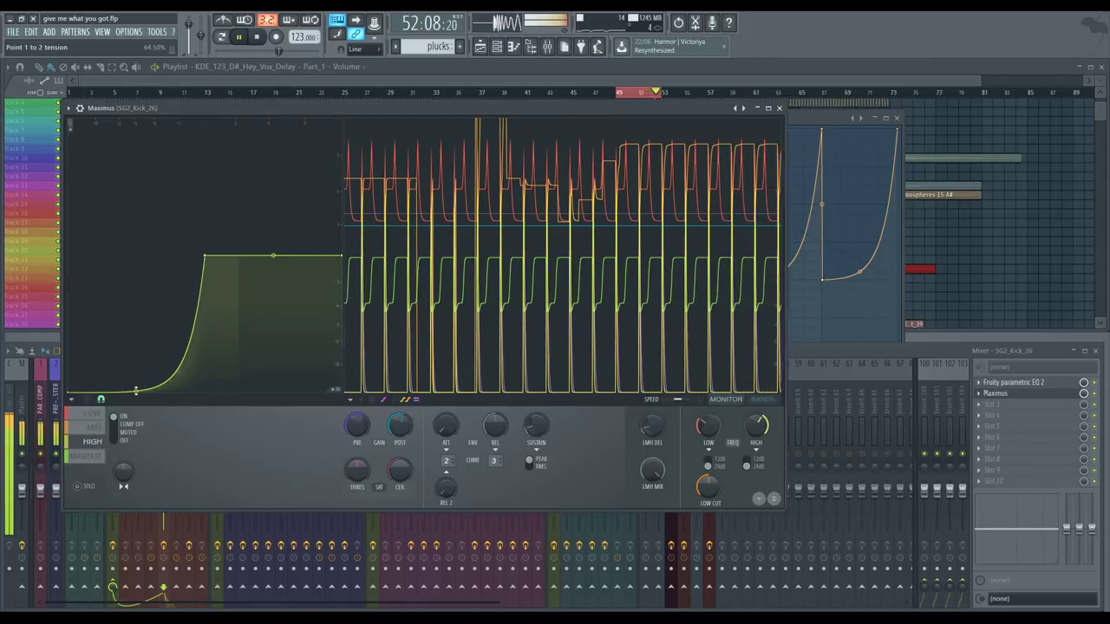
pyautogui.moveTo(135, 392); pyautogui.dragTo(136, 323)
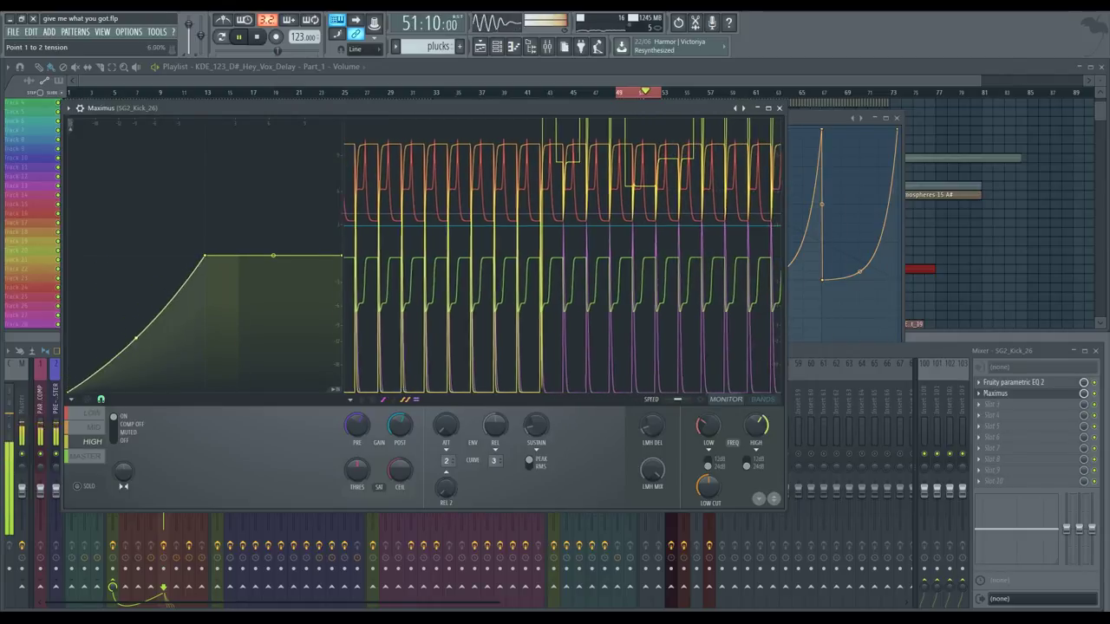
# Flatten the Maximus master curve above its threshold by lowering the end point, then stop playback and close the plugin.
pyautogui.click(87, 456)
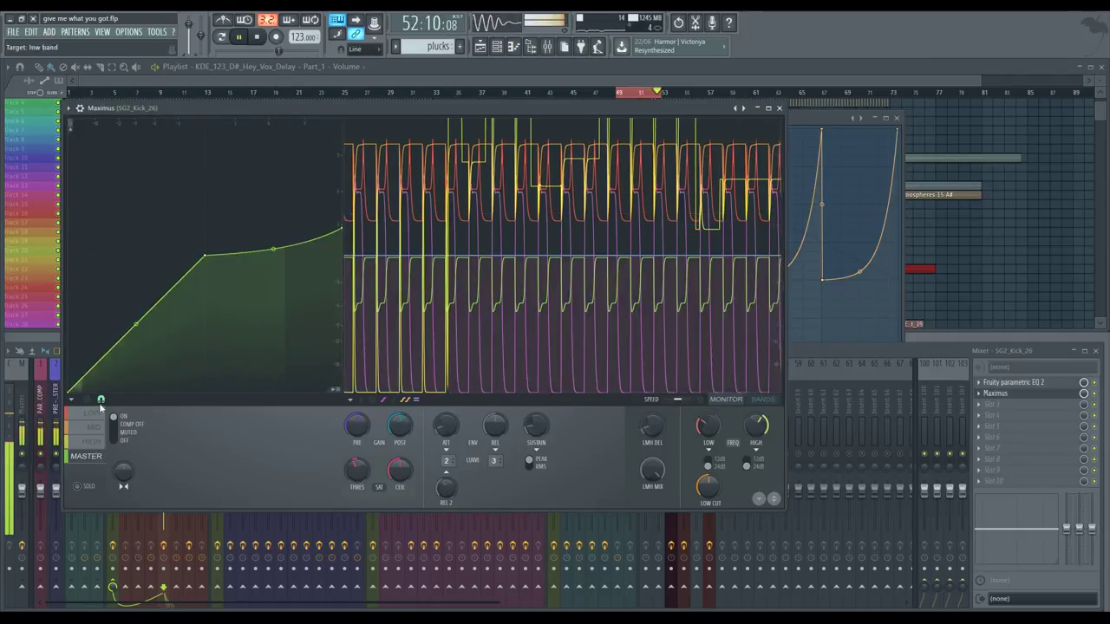
pyautogui.moveTo(339, 239)
pyautogui.mouseDown()
pyautogui.moveTo(340, 229)
pyautogui.moveTo(313, 422)
pyautogui.moveTo(329, 253)
pyautogui.mouseUp()
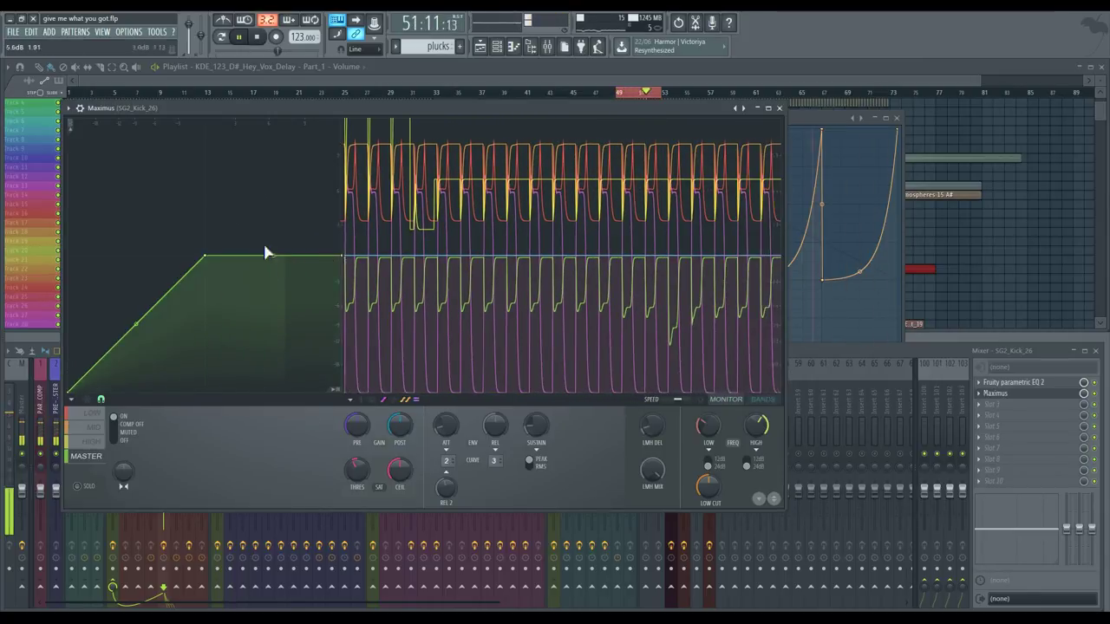
pyautogui.press('space')
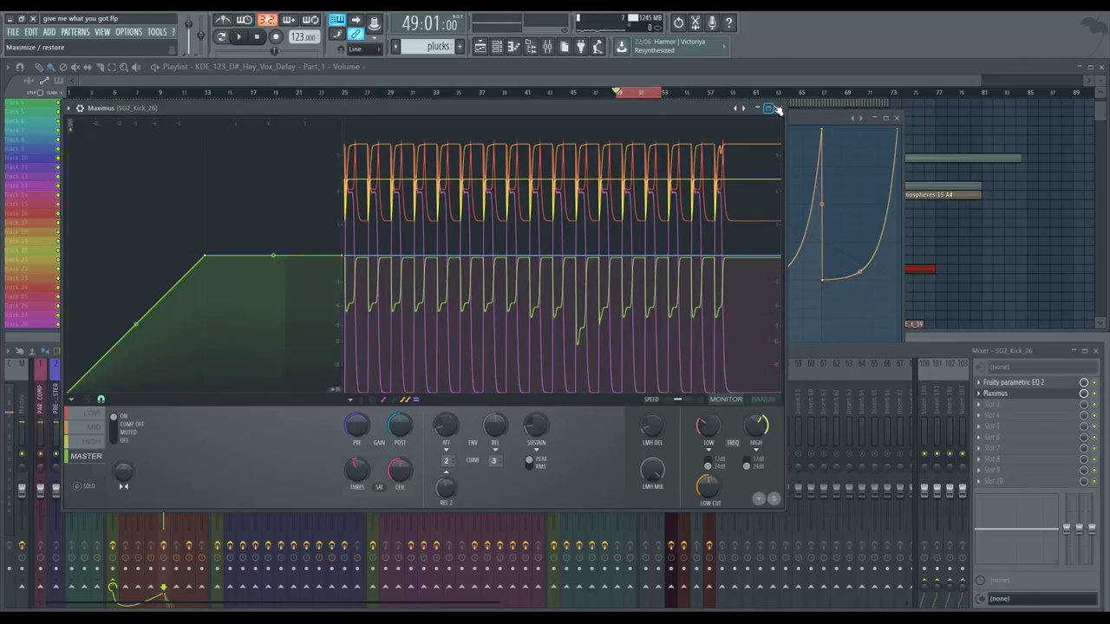
pyautogui.click(780, 109)
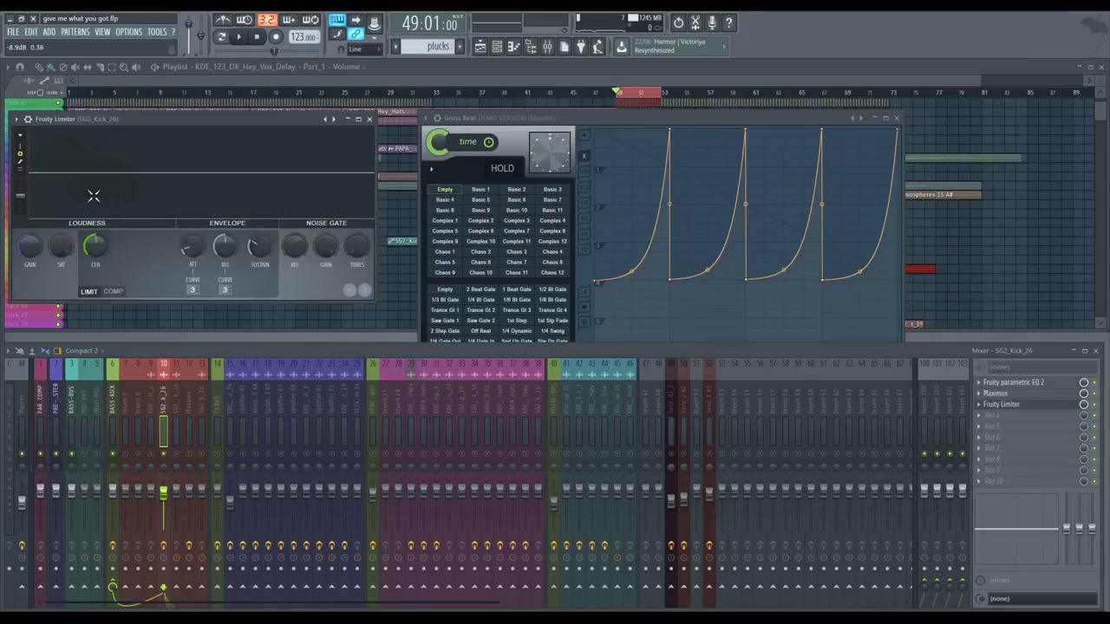
# Load Fruity Limiter in slot 3 of SG2_Kick_26, move it clear of the channel strips and switch it to COMP mode.
pyautogui.moveTo(160, 126); pyautogui.dragTo(668, 335)
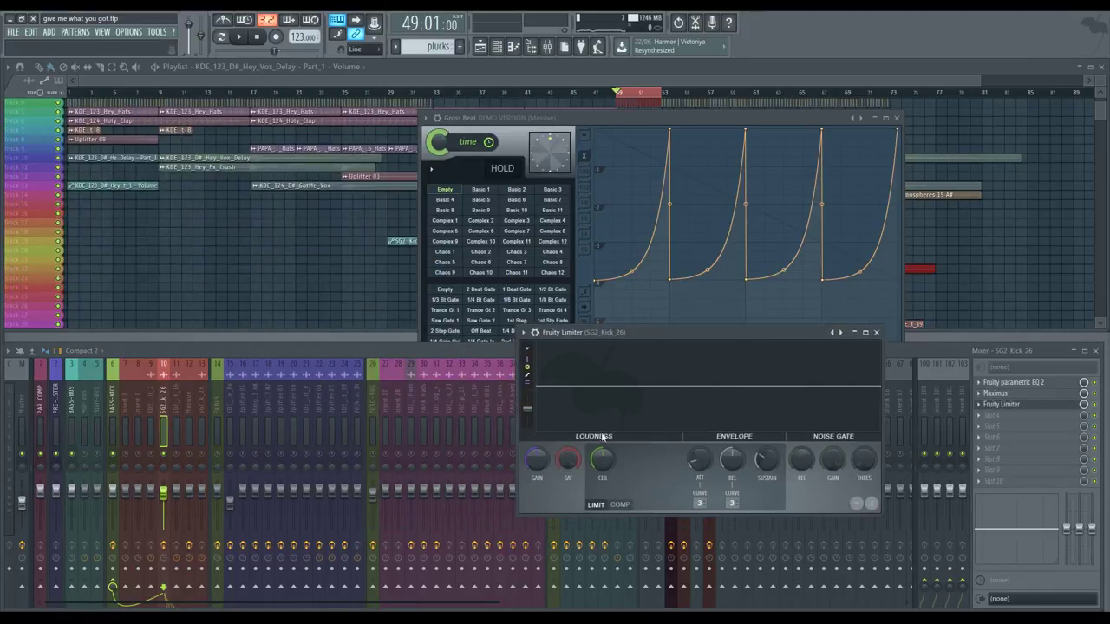
pyautogui.click(621, 505)
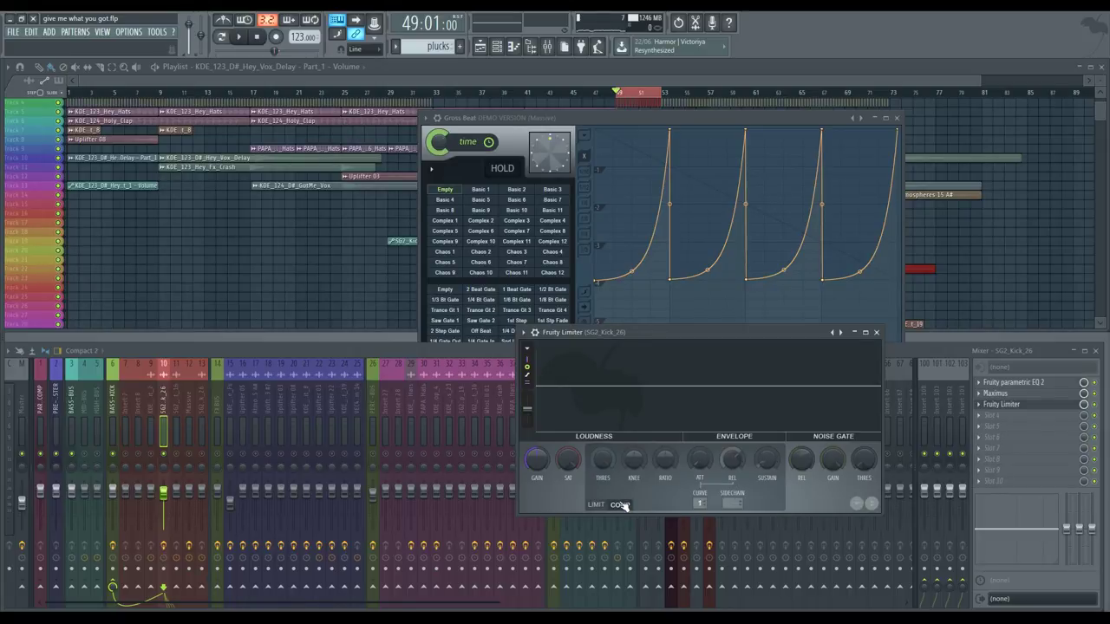
# Compress the looping kick in Fruity Limiter by adjusting the threshold, knee and ratio, with the release at about 504 ms.
pyautogui.press('space')
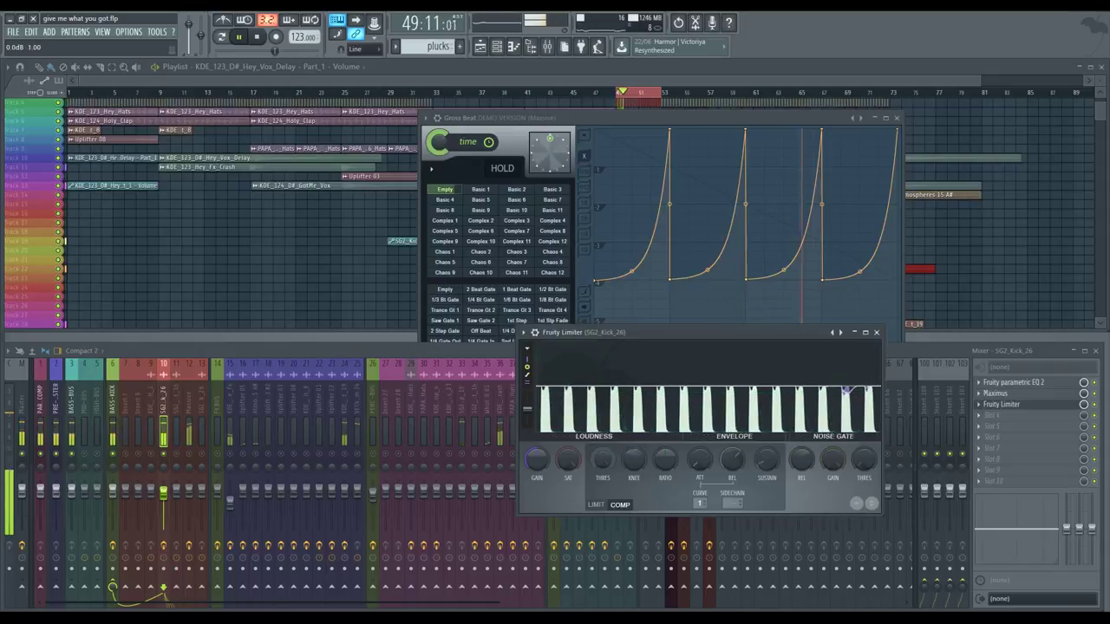
pyautogui.moveTo(823, 390); pyautogui.dragTo(656, 390)
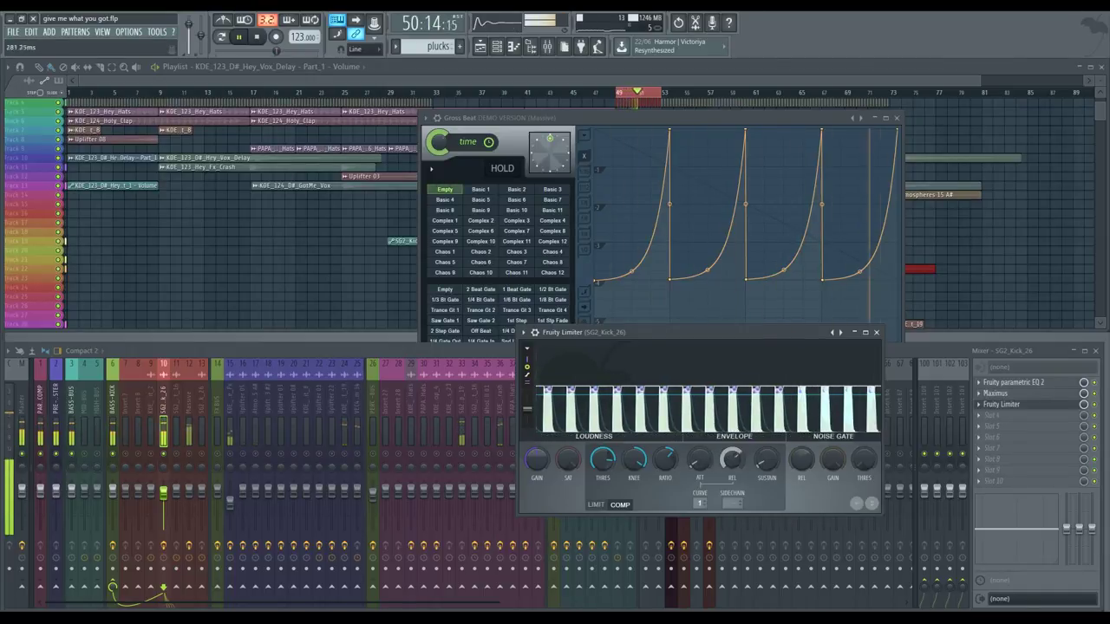
pyautogui.moveTo(738, 465); pyautogui.dragTo(738, 459)
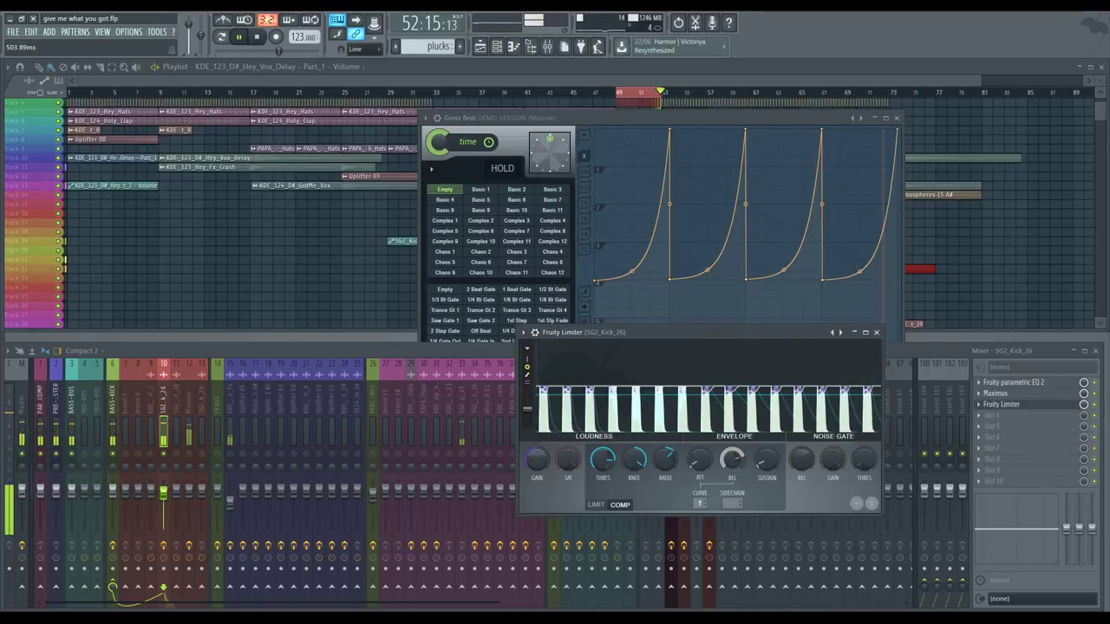
# Set the Fruity Limiter release to about 6.92 ms and its gain to about -1.8 dB, then close the plugin.
pyautogui.press('space')
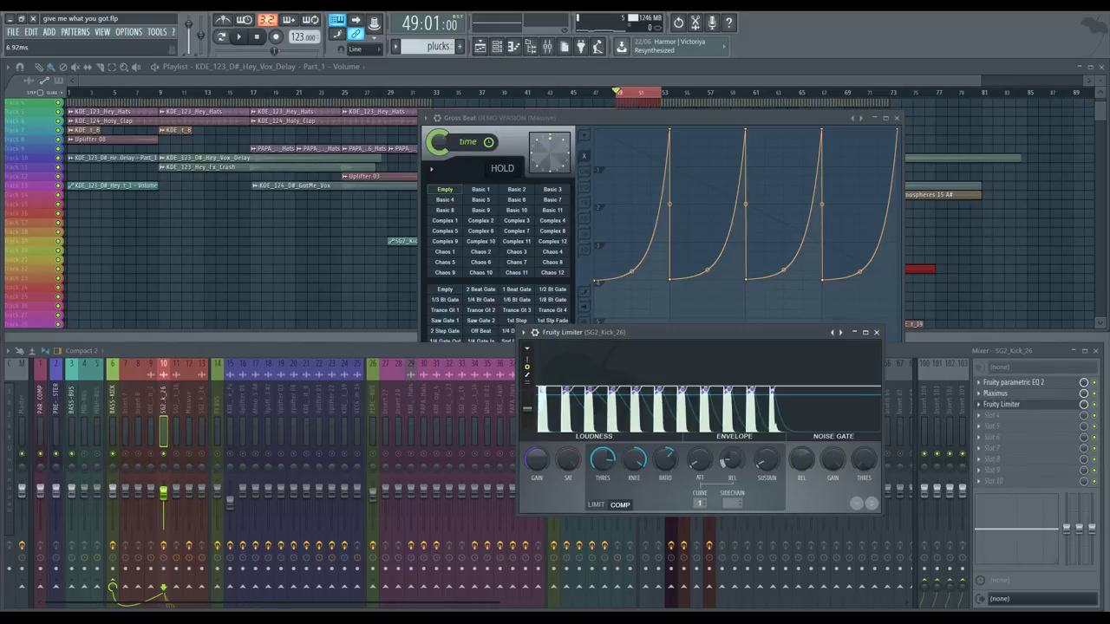
pyautogui.press('space')
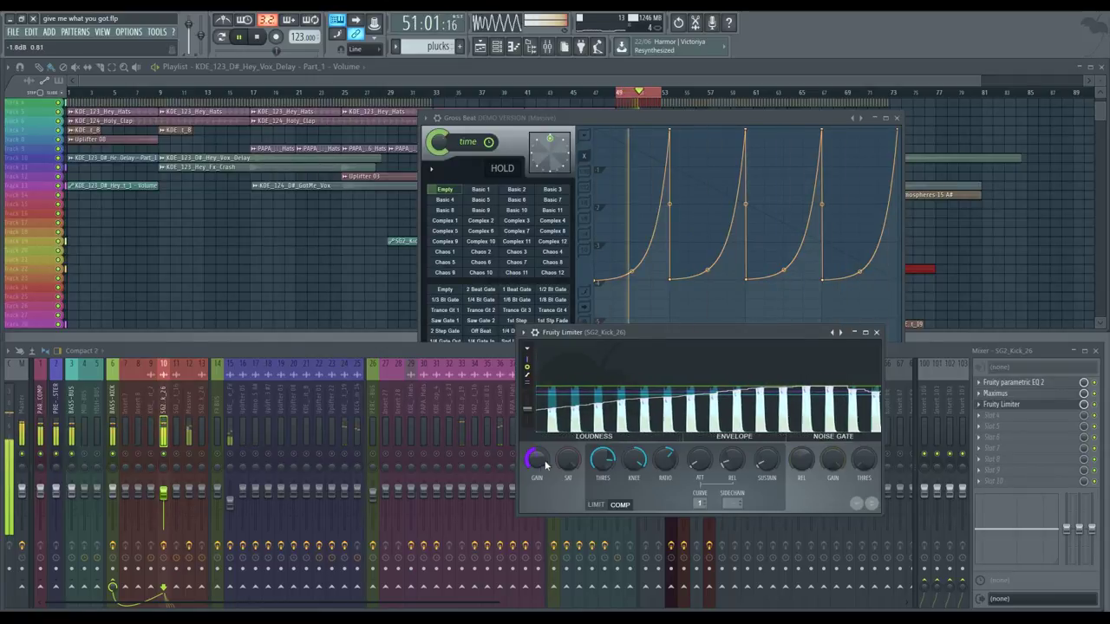
pyautogui.click(876, 332)
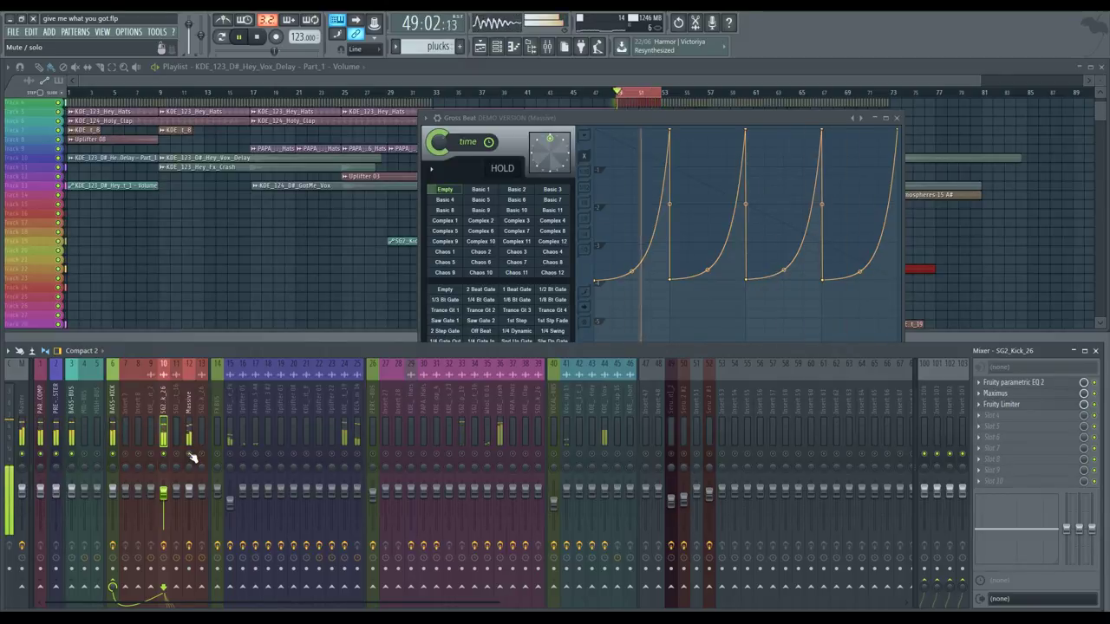
# Close Gross Beat, move playback to bar 46 without the loop selection and unsolo the BASS+KICK bus so all mixer tracks play.
pyautogui.click(826, 118)
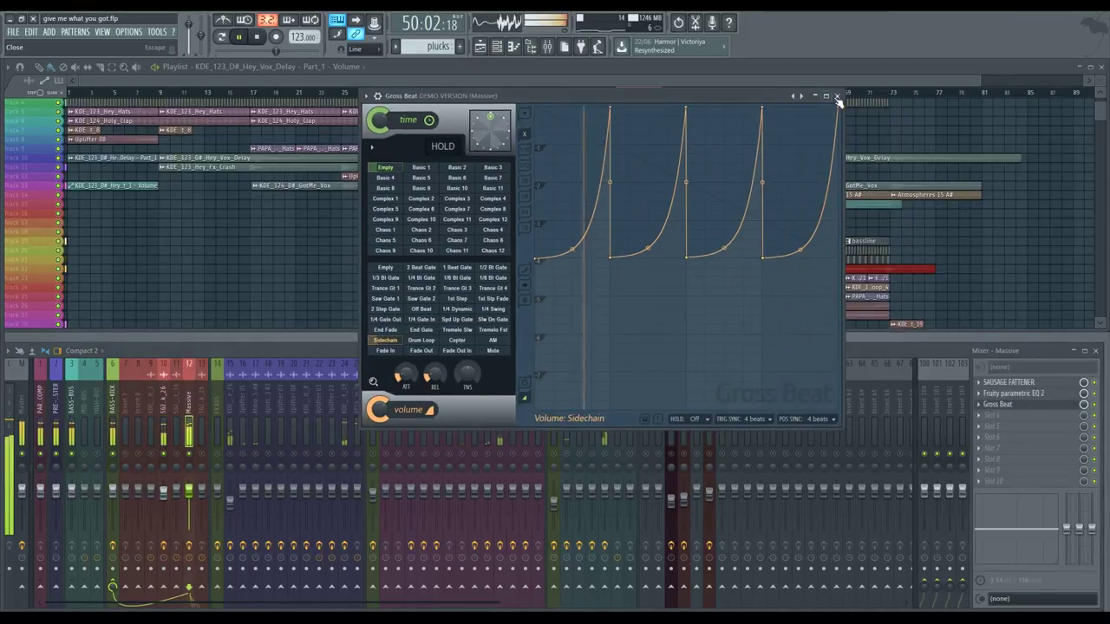
pyautogui.click(836, 102)
pyautogui.click(583, 92)
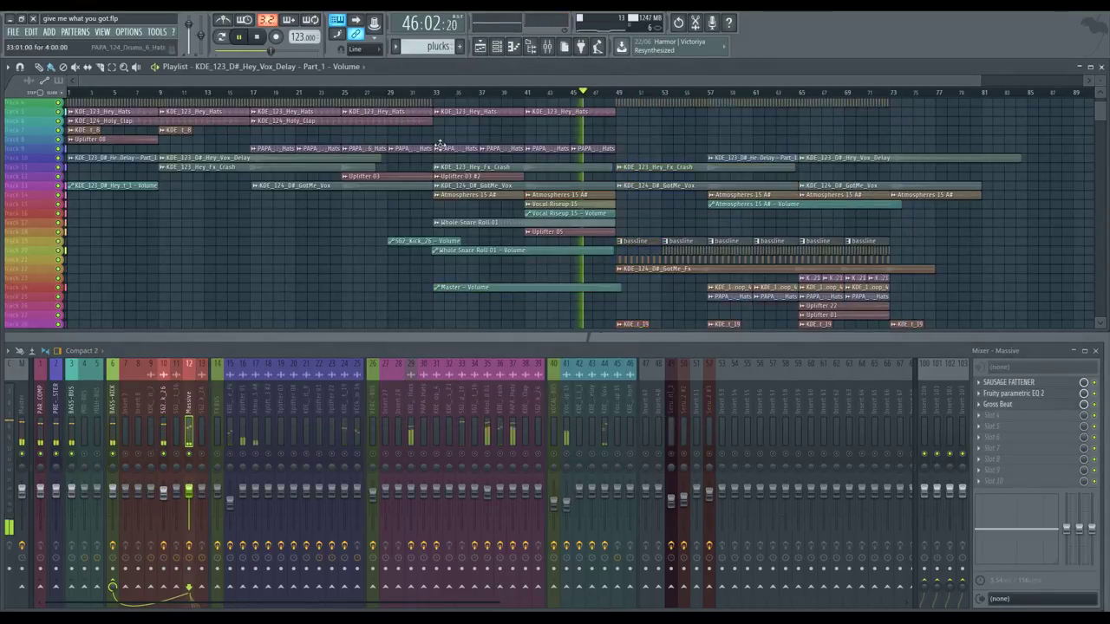
pyautogui.rightClick(112, 454)
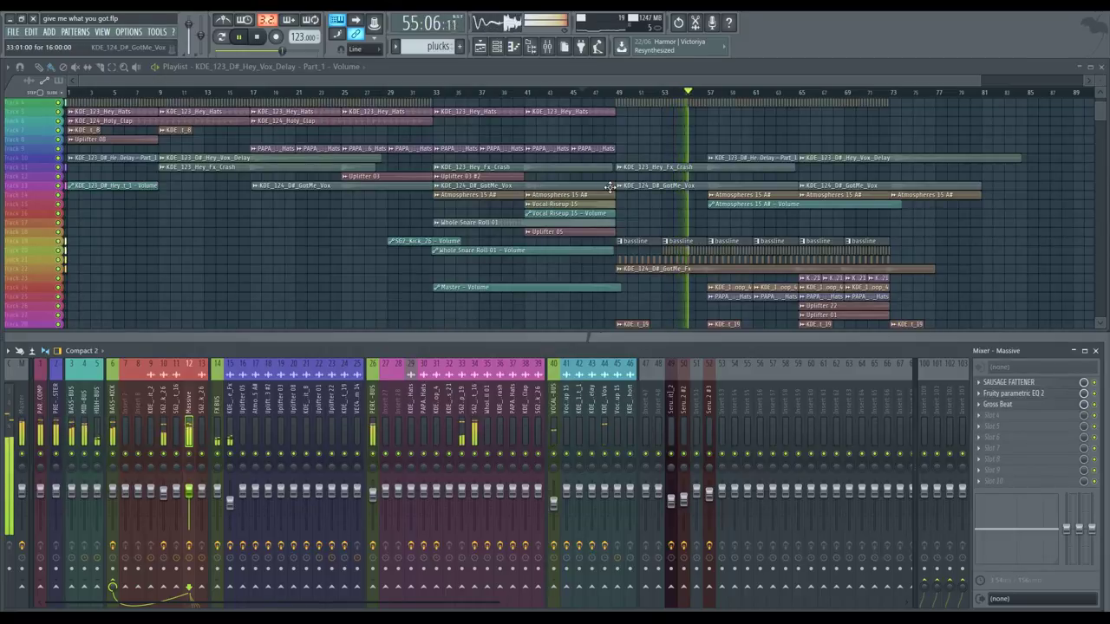
# Examine the playlist arrangement from the first to the lowest used tracks while the full mix plays through the drop, then stop playback.
pyautogui.scroll(-3, 739, 264)
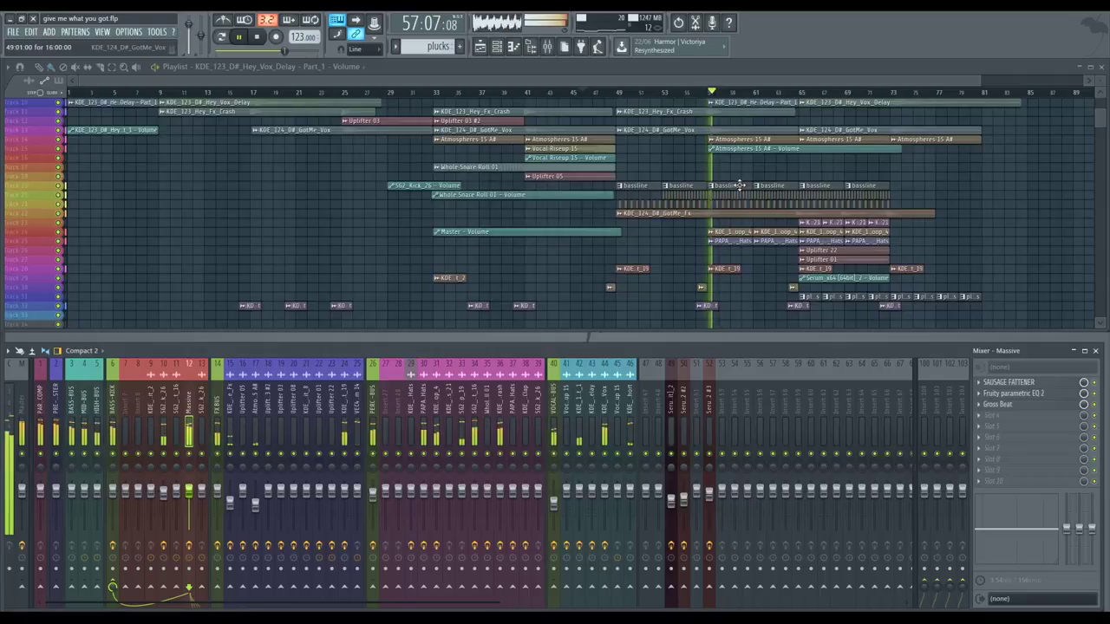
pyautogui.scroll(-2, 739, 185)
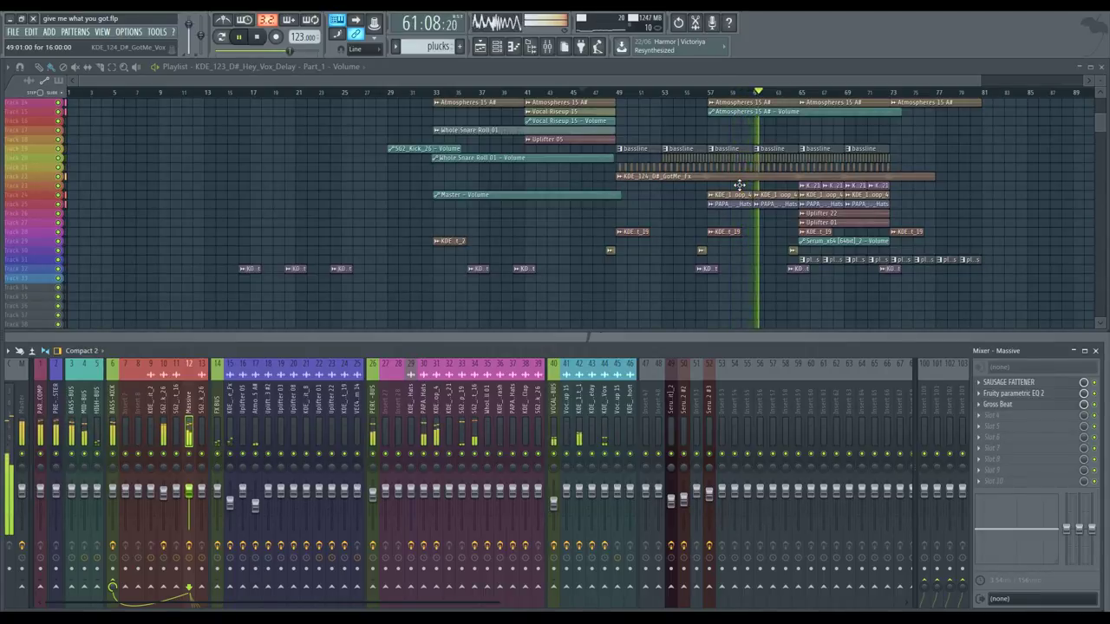
pyautogui.scroll(3, 739, 185)
pyautogui.scroll(5, 739, 198)
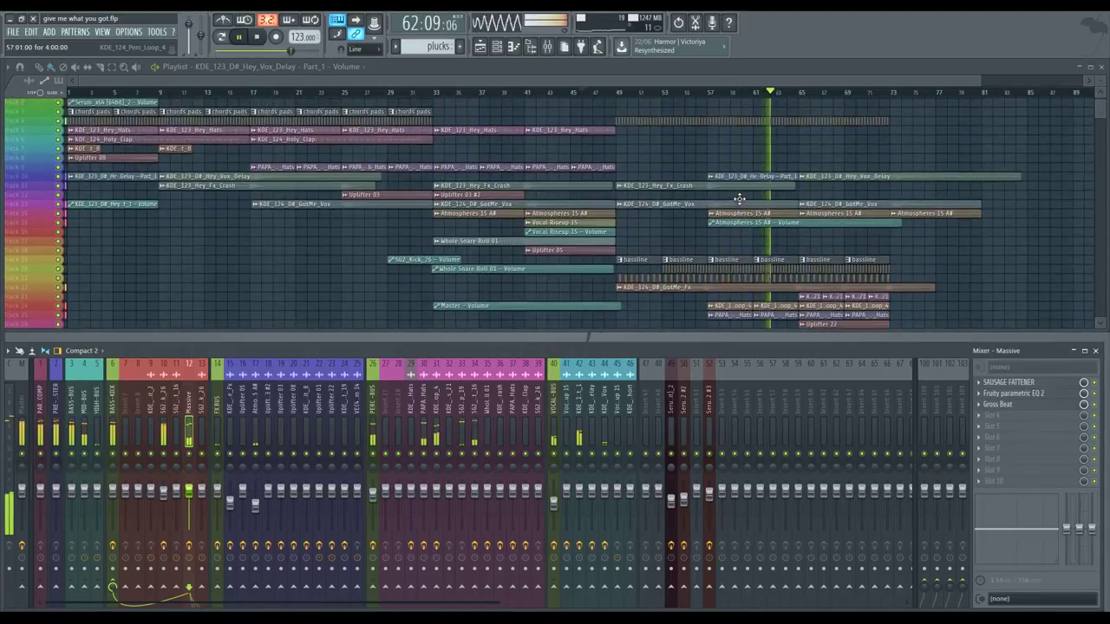
pyautogui.scroll(-12, 739, 199)
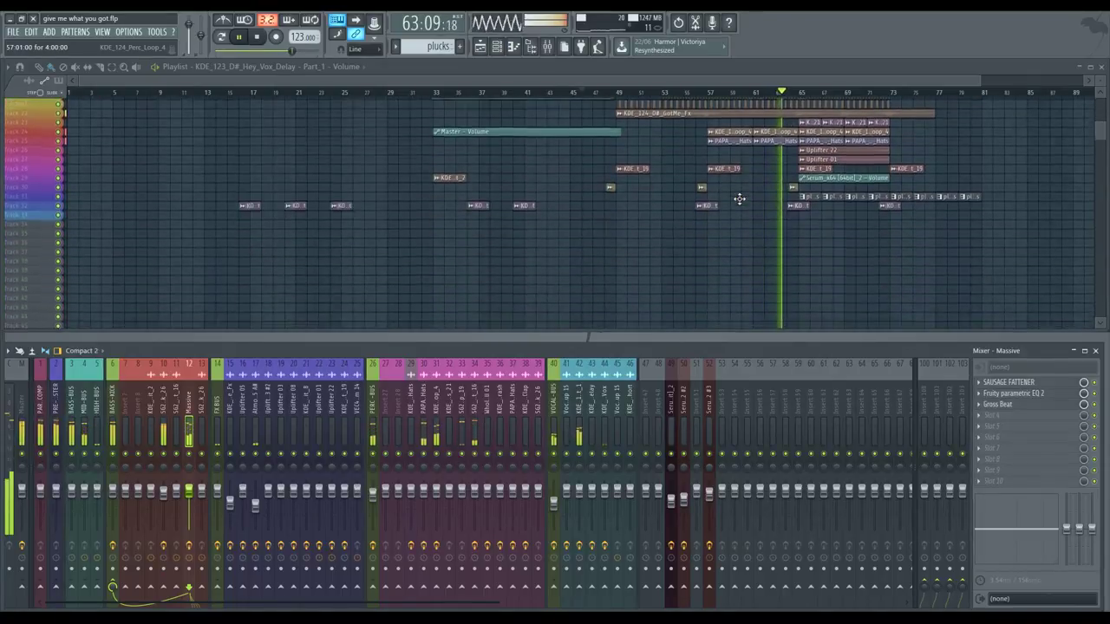
pyautogui.scroll(10, 739, 199)
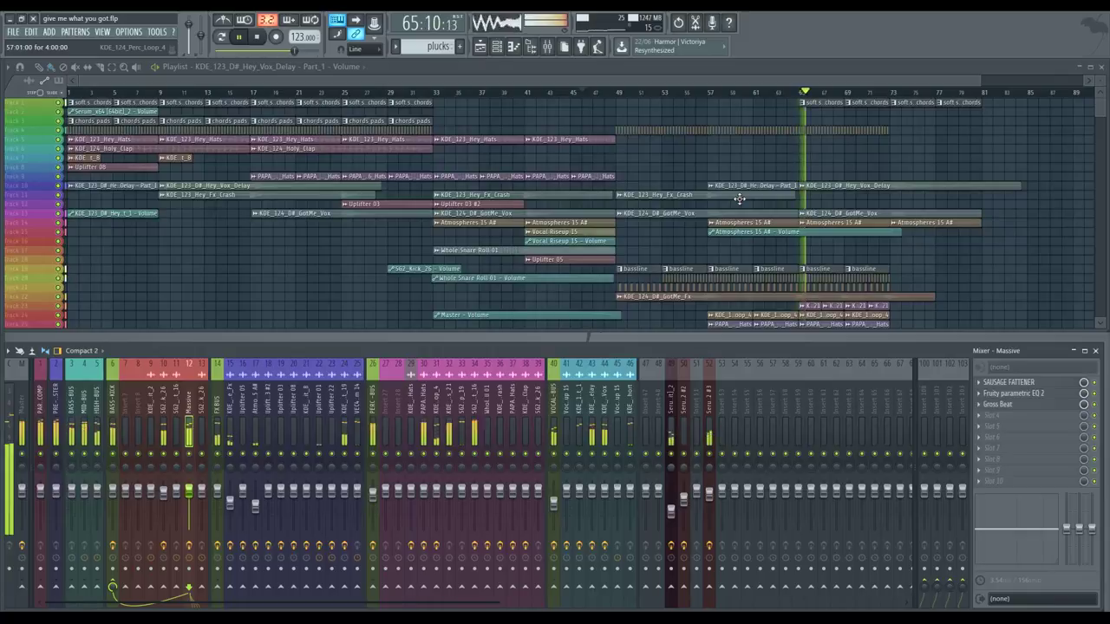
pyautogui.scroll(-3, 739, 198)
pyautogui.scroll(-9, 739, 199)
pyautogui.scroll(4, 738, 199)
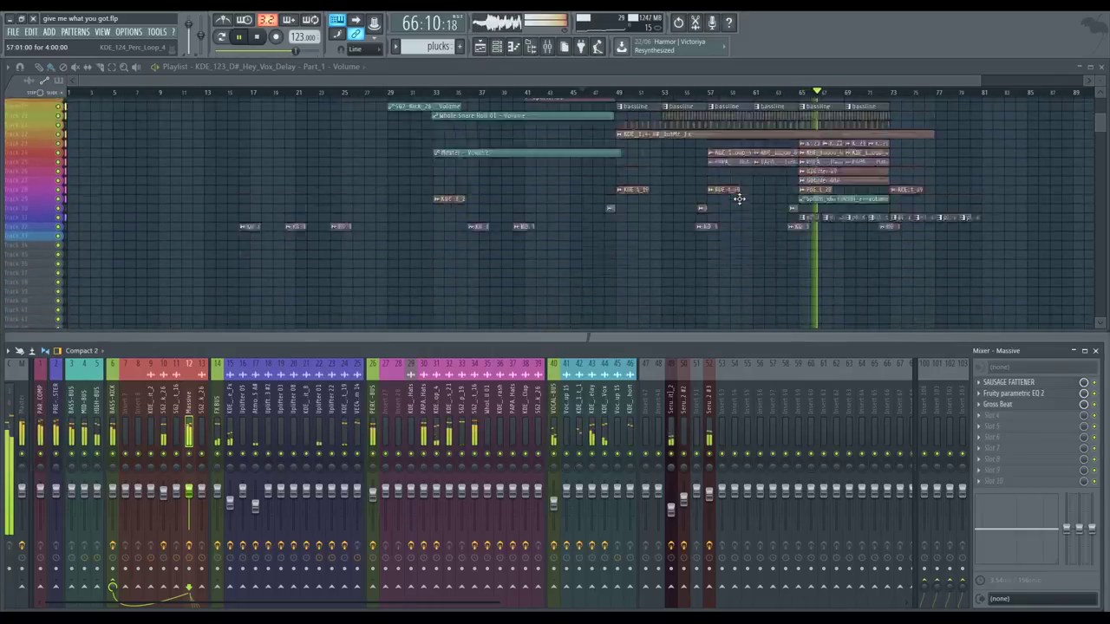
pyautogui.scroll(8, 739, 198)
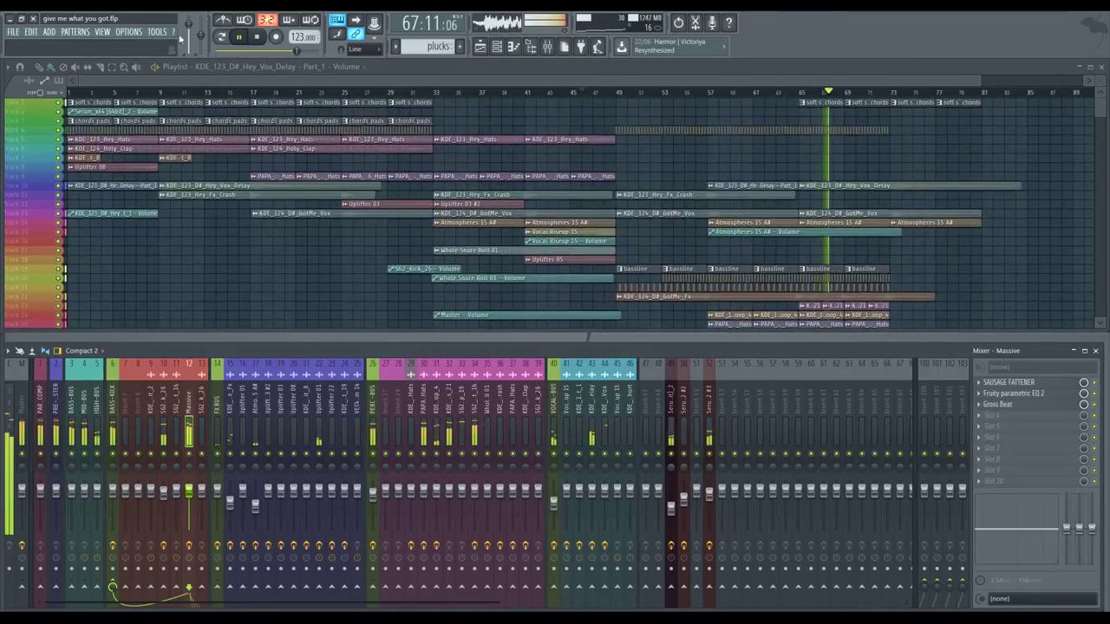
pyautogui.click(260, 38)
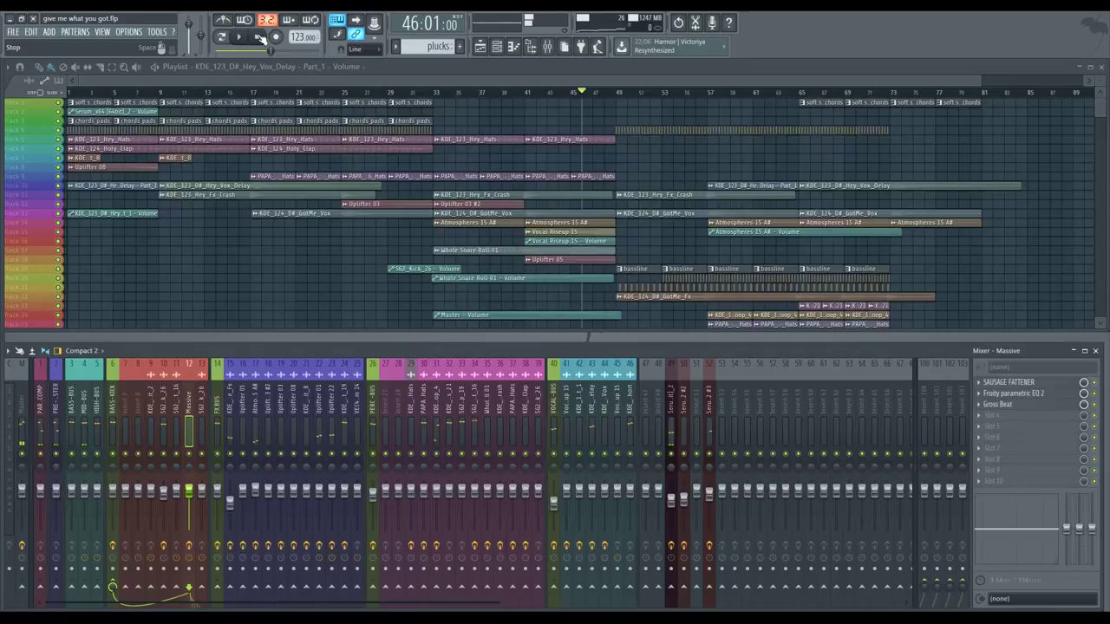